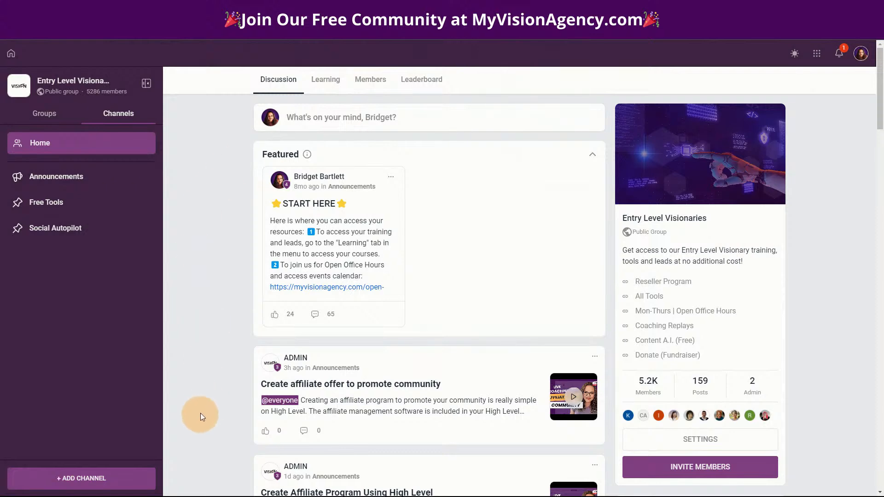
scroll(212, 377, "down", 3)
scroll(212, 383, "up", 3)
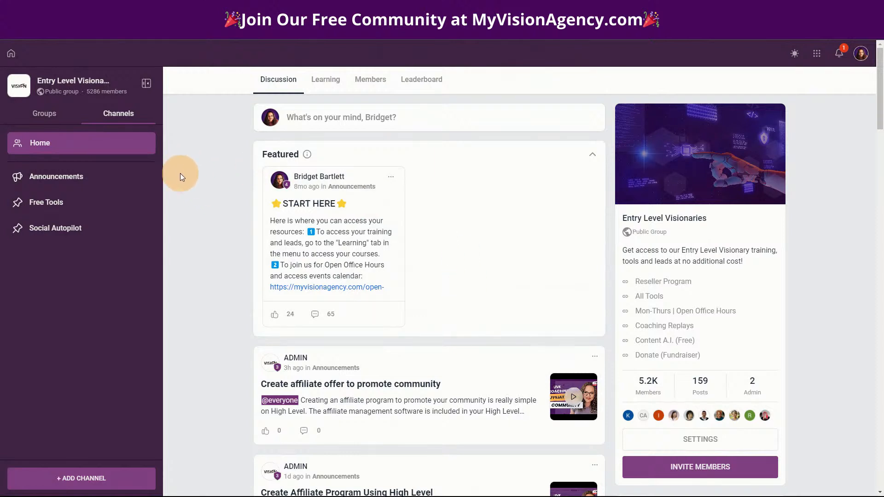
left_click(39, 113)
left_click(35, 146)
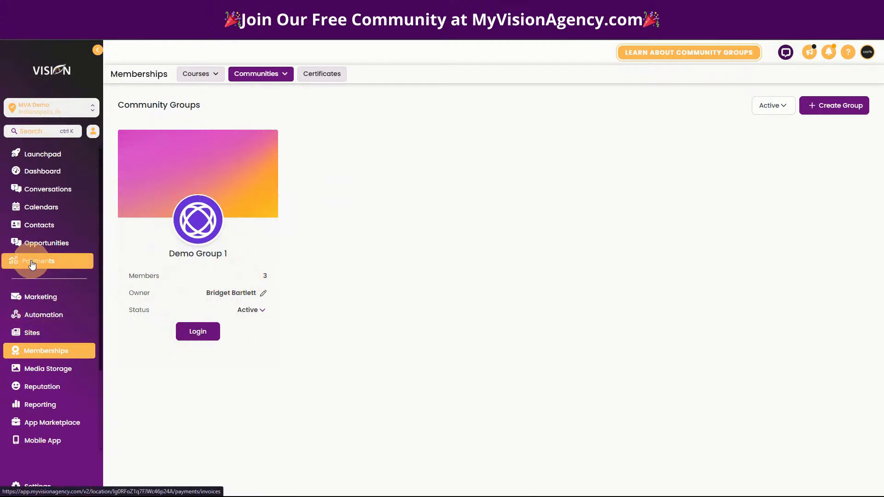
Log in to the Demo Group 1 community and open the subscriptions section of its group settings
left_click(198, 330)
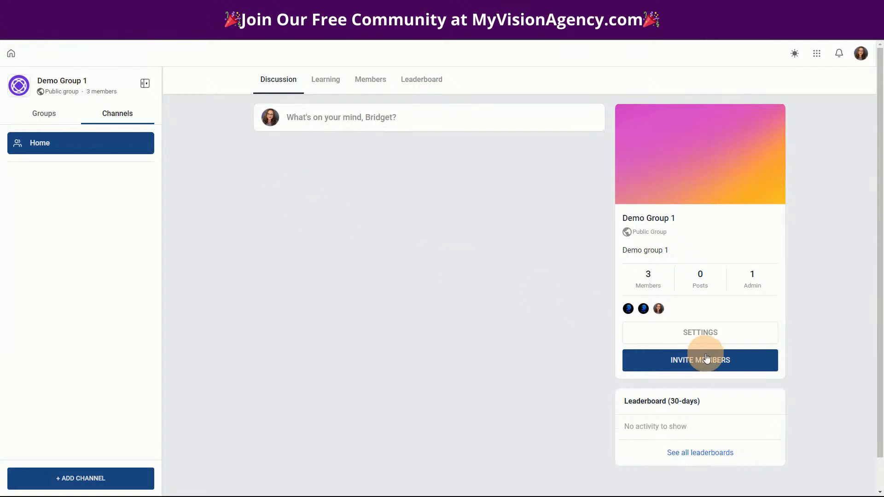
left_click(688, 334)
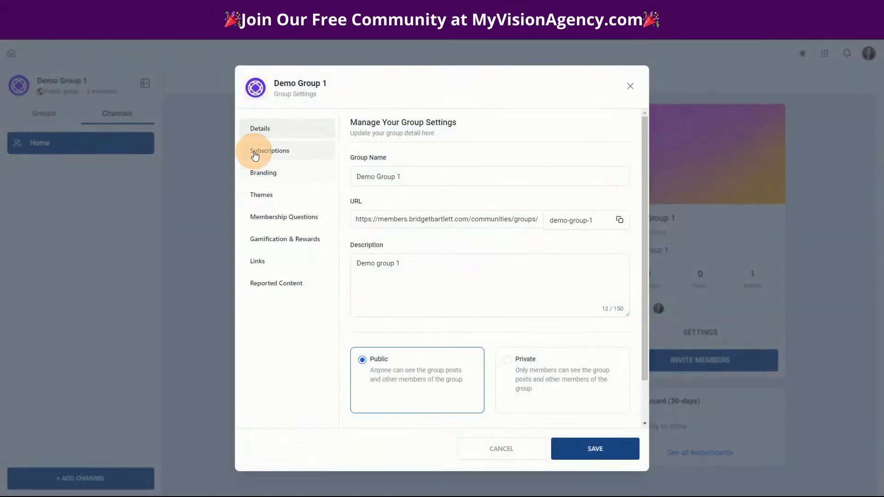
left_click(255, 155)
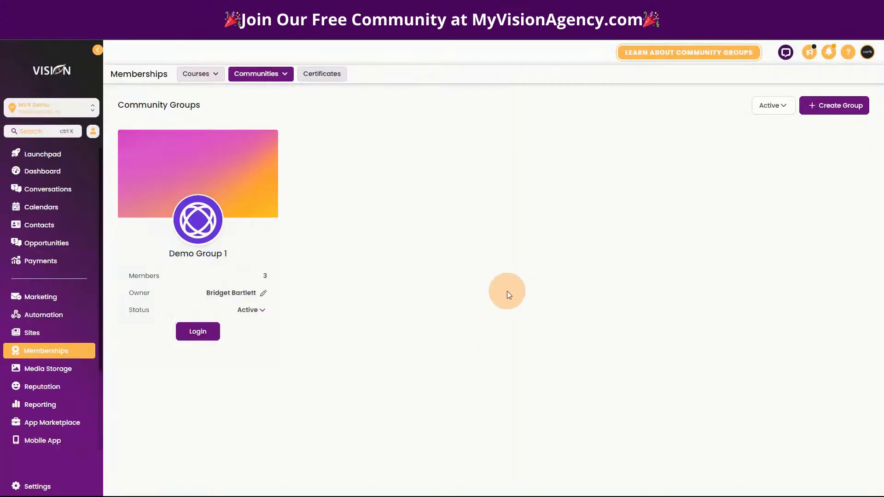
Create a new product under Payments and title it "Community"
left_click(20, 336)
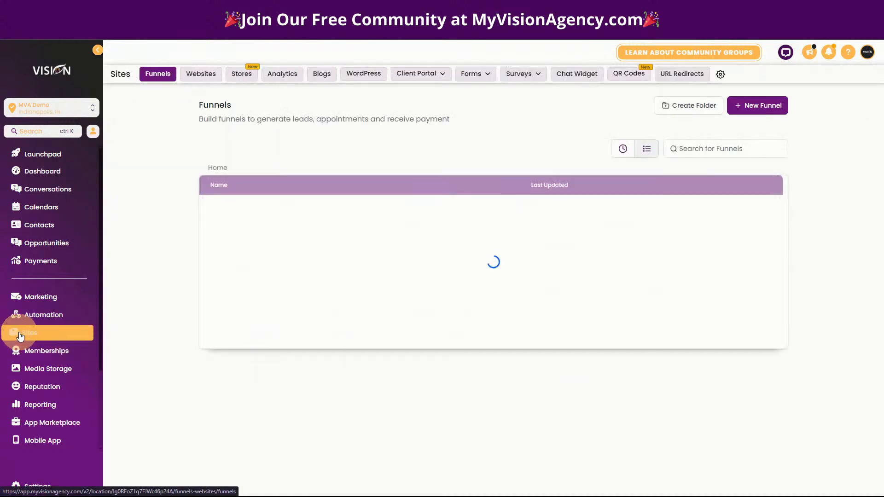
left_click(22, 260)
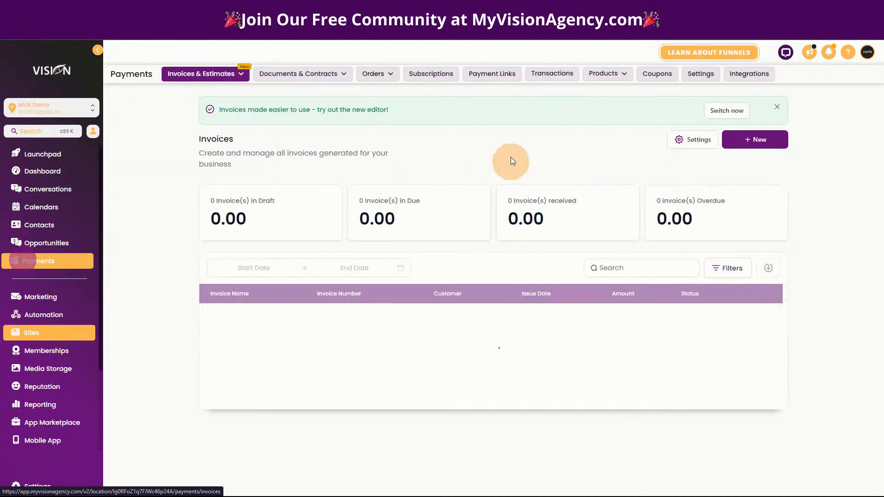
left_click(603, 74)
left_click(598, 87)
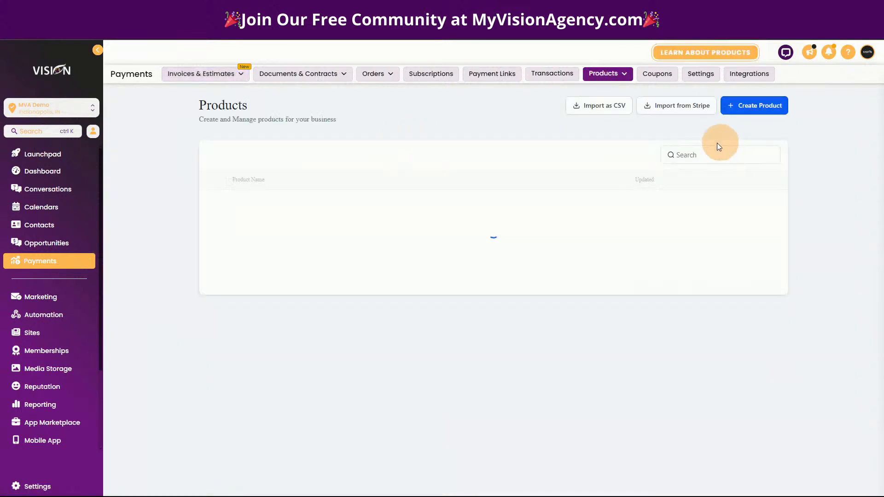
scroll(736, 100, "down", 1)
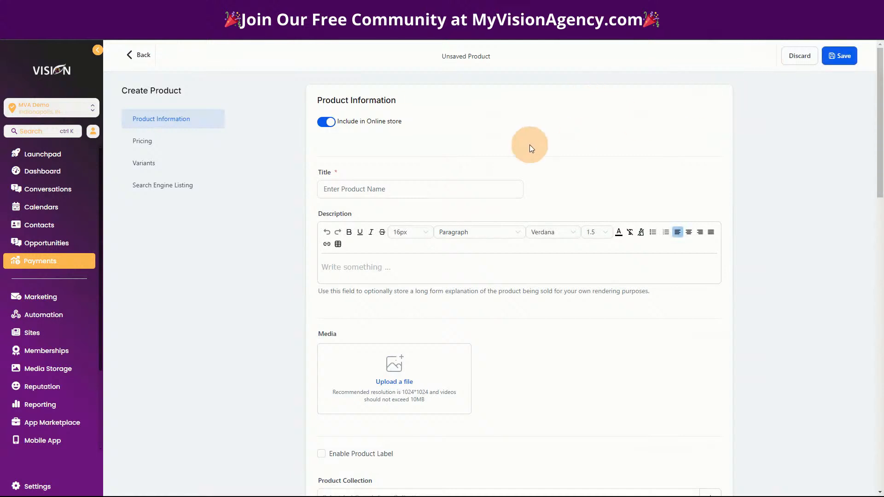
left_click(406, 190)
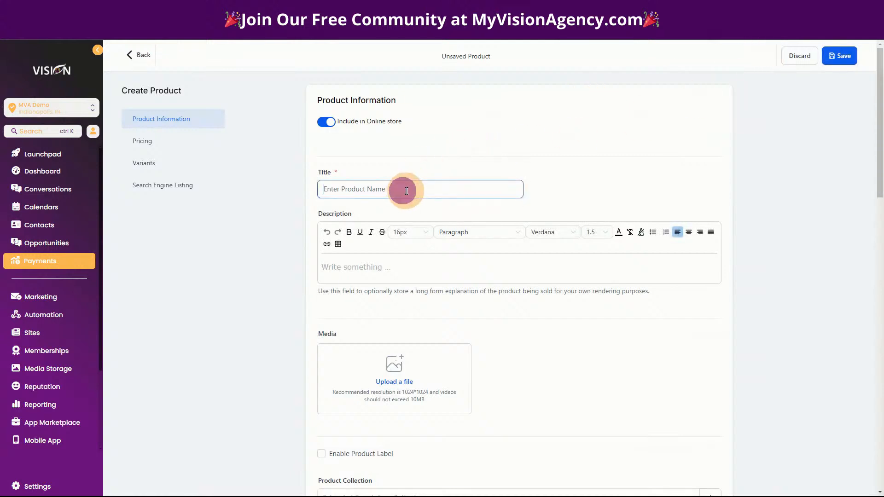
type("Community")
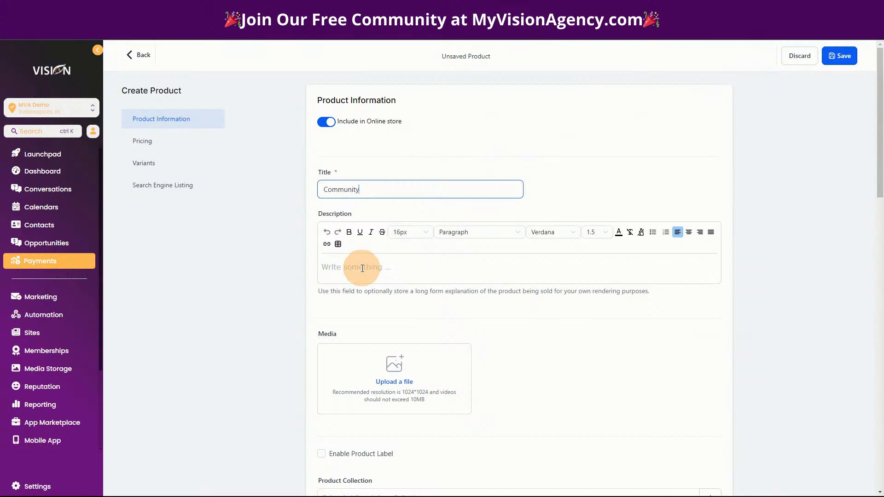
Set the product's price type to Recurring with an amount of $97
scroll(529, 258, "down", 3)
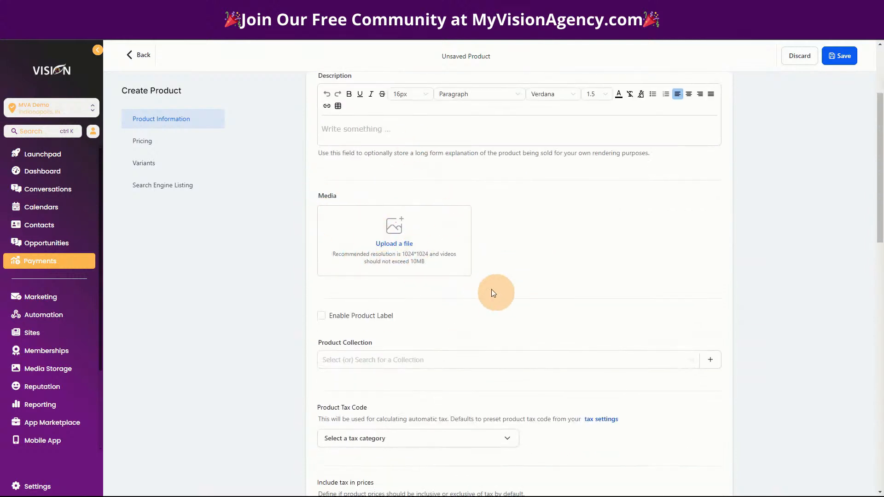
scroll(428, 249, "down", 2)
scroll(456, 266, "down", 1)
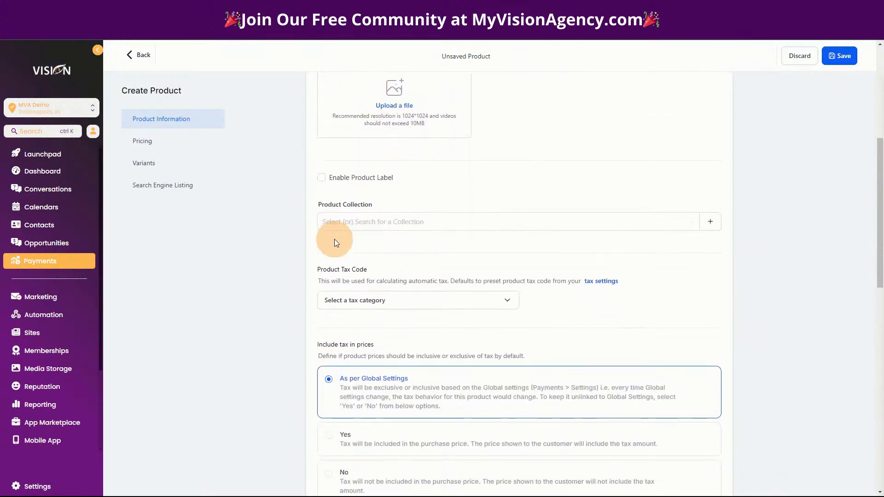
scroll(262, 336, "down", 2)
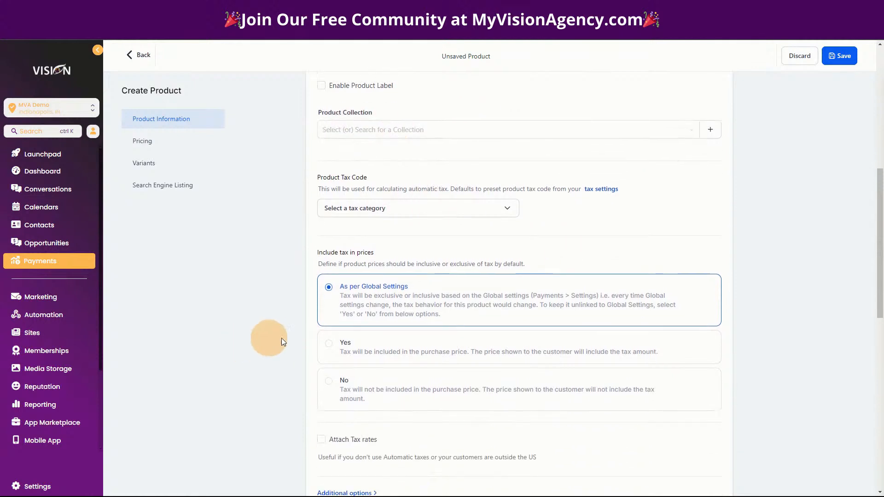
scroll(395, 364, "down", 2)
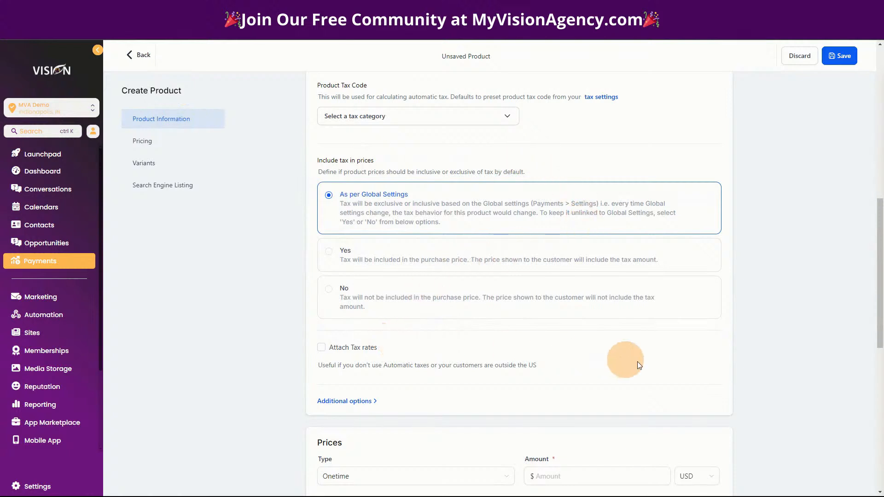
scroll(449, 388, "down", 4)
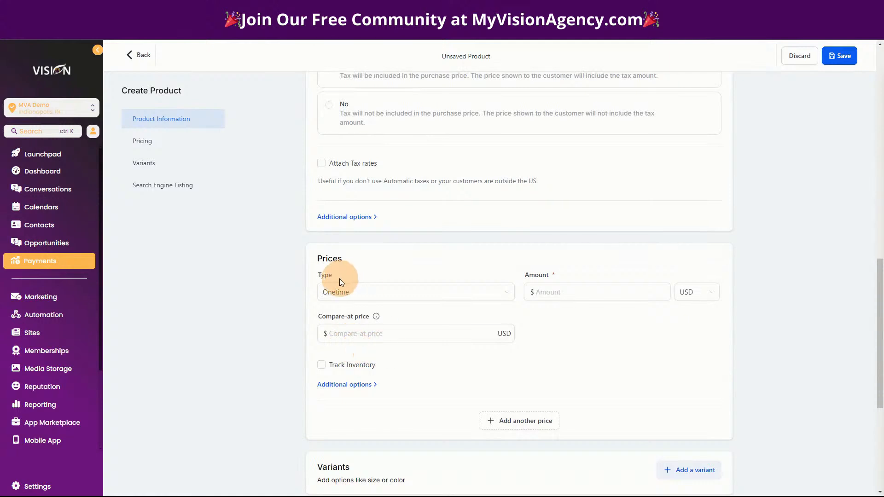
left_click(318, 292)
left_click(342, 331)
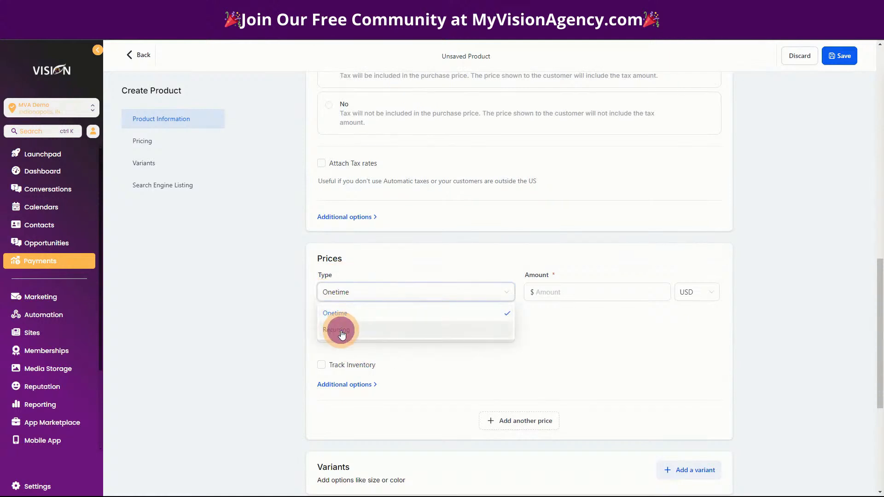
left_click(580, 292)
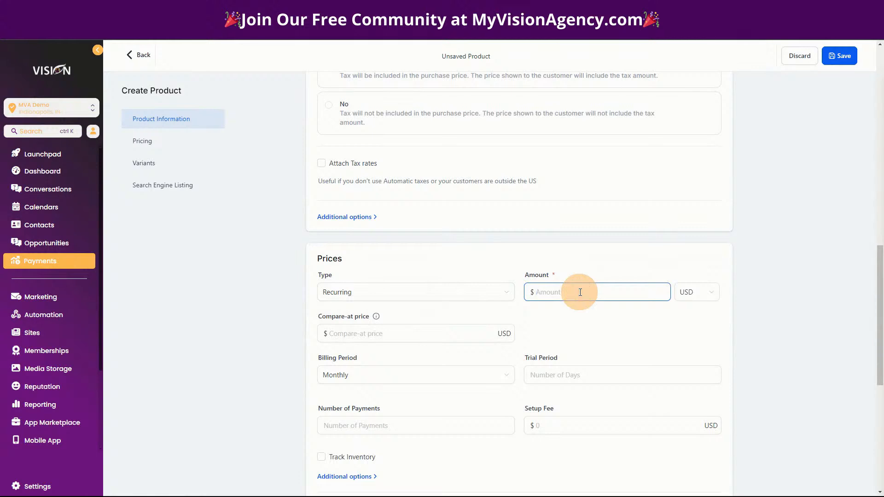
type("97")
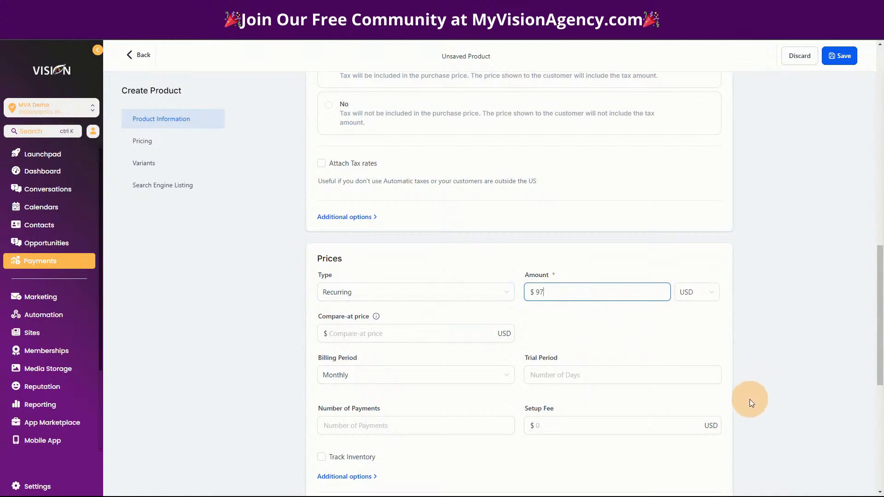
scroll(748, 397, "down", 1)
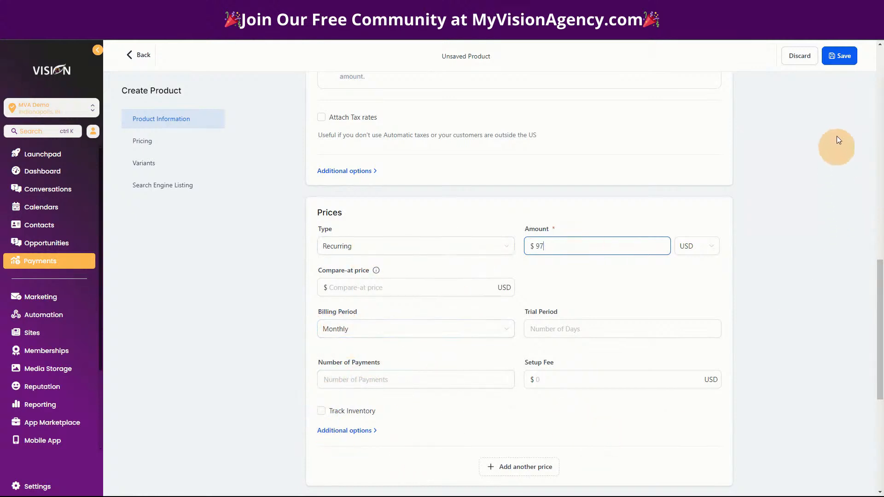
left_click(841, 57)
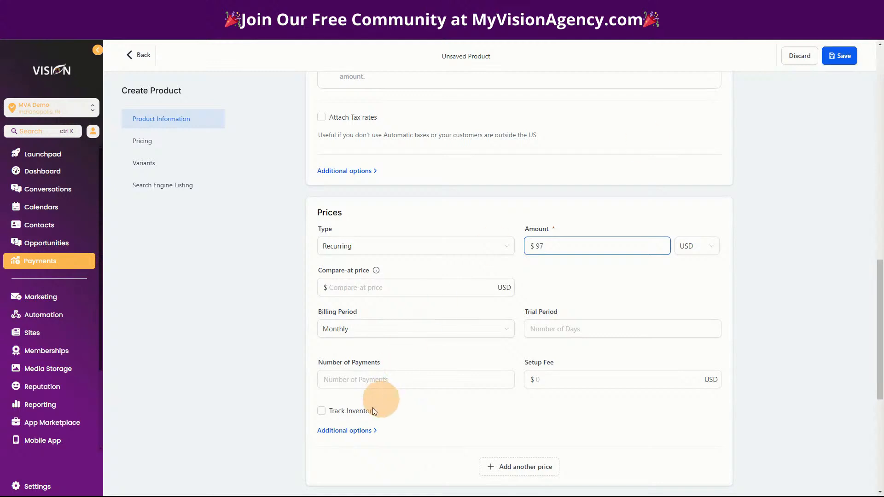
Try attaching a membership offer to the price through its additional options
left_click(351, 433)
scroll(487, 435, "down", 6)
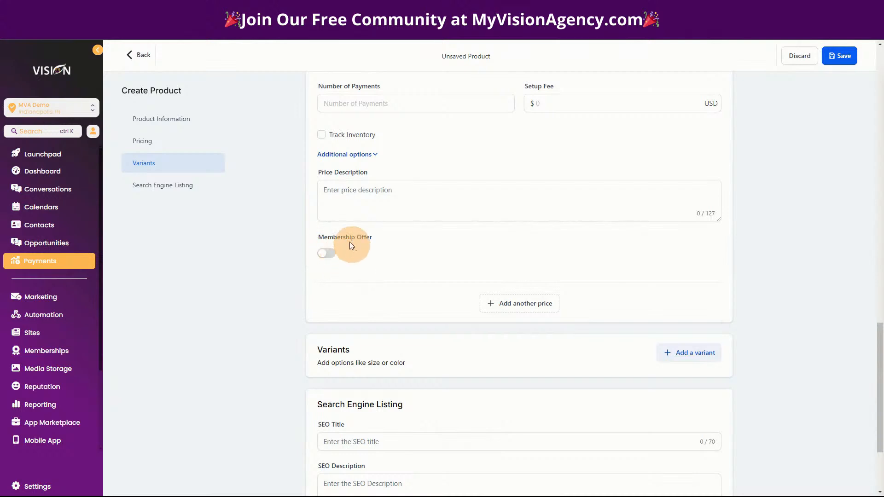
left_click(326, 254)
left_click(369, 294)
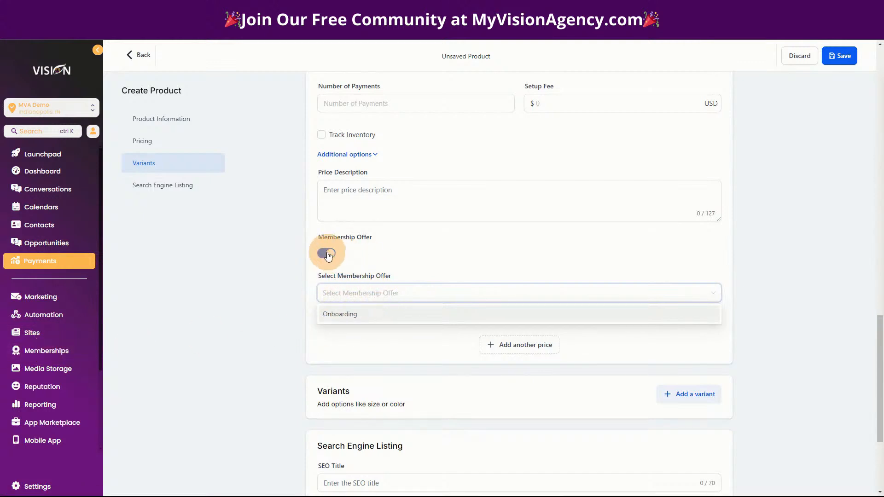
left_click(328, 253)
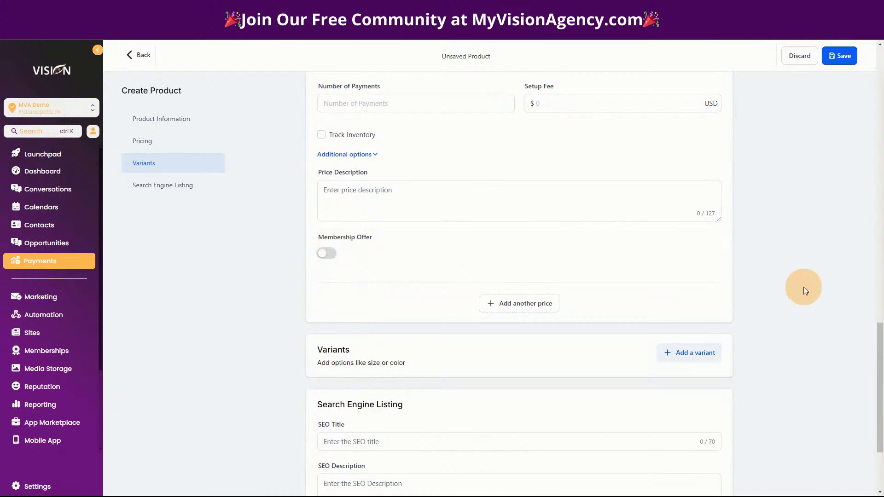
Save the Community product
scroll(806, 368, "down", 3)
scroll(746, 203, "up", 4)
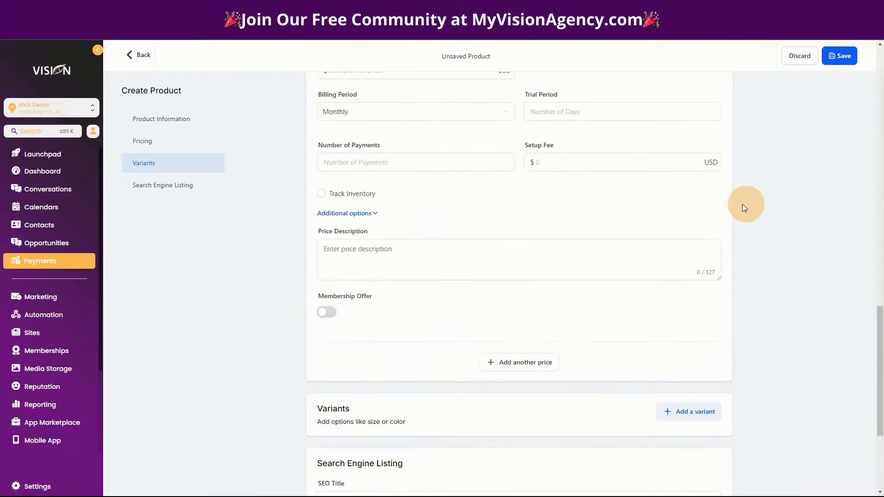
scroll(690, 184, "up", 3)
left_click(844, 55)
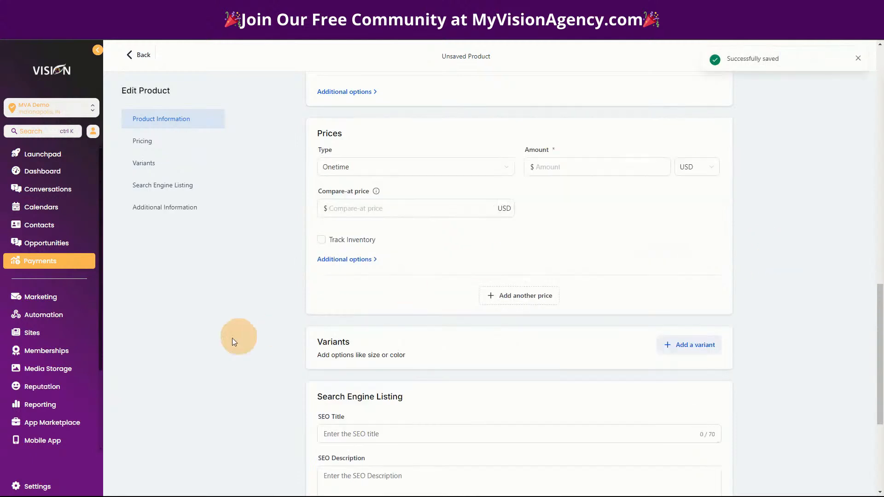
Create a new funnel from the Gym Community template, searching the template library for "comm"
left_click(35, 334)
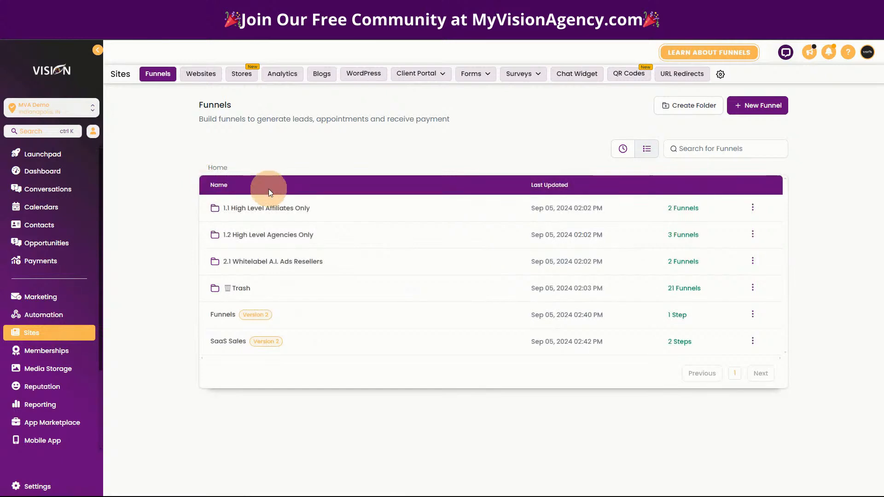
left_click(758, 105)
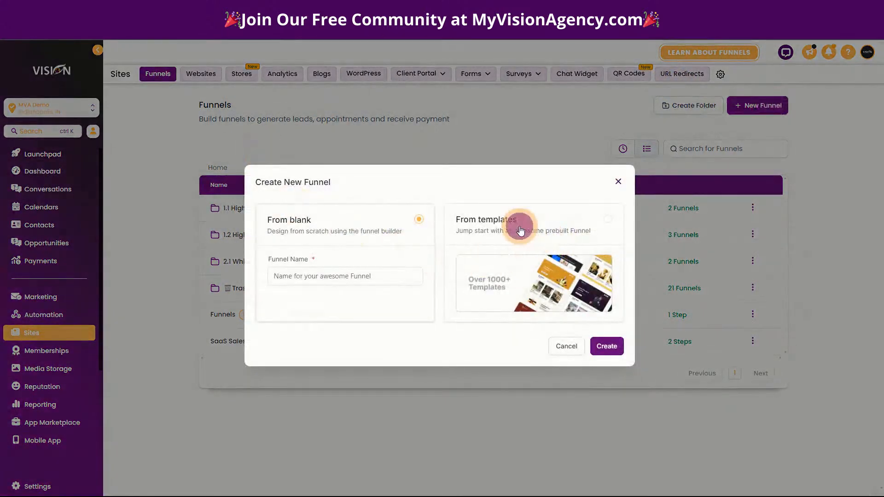
left_click(519, 224)
left_click(601, 349)
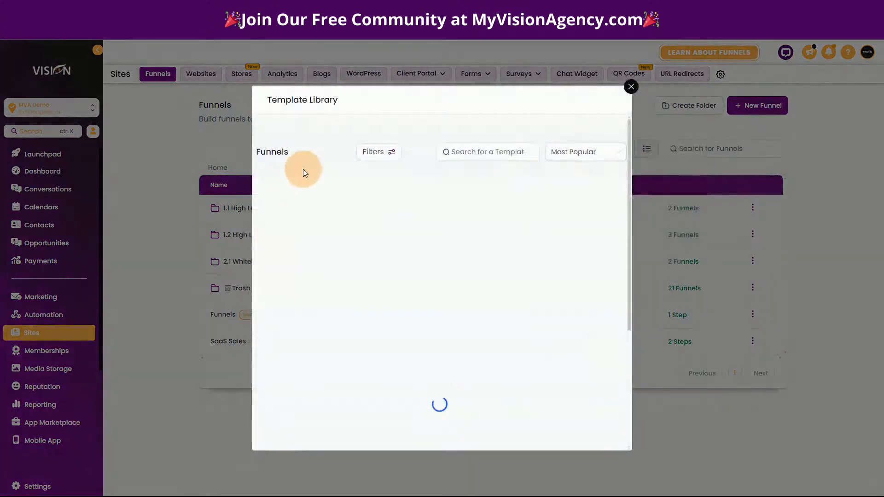
left_click(499, 152)
type("comm")
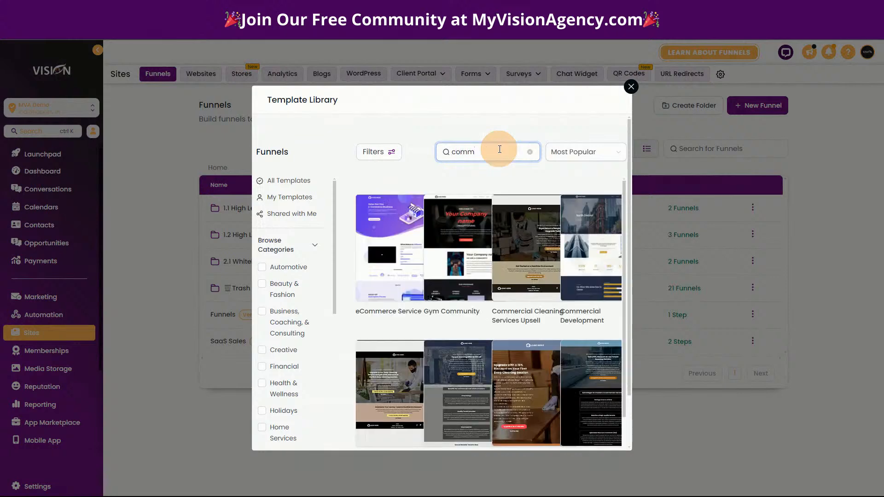
left_click(460, 237)
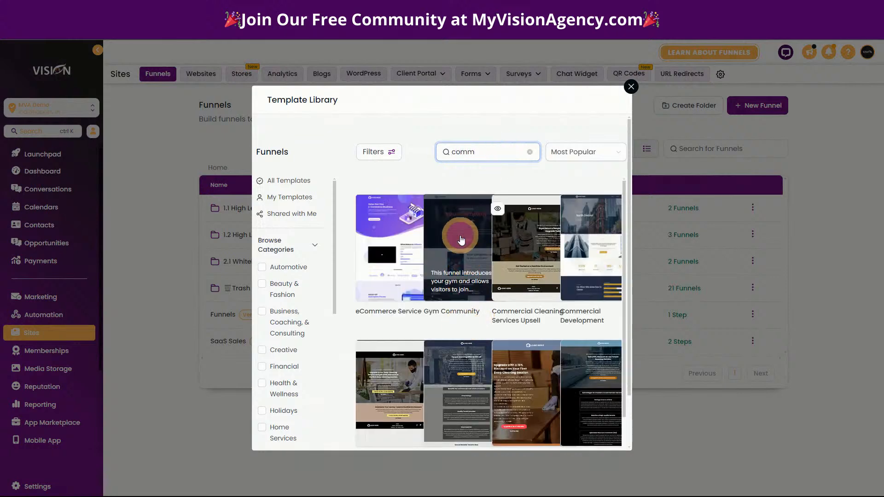
left_click(588, 102)
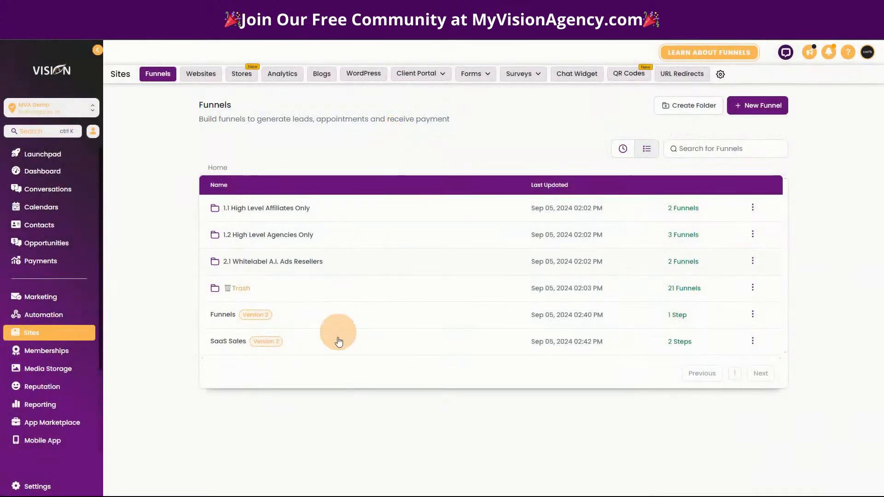
Open the gym funnel's Home page in the page editor and review its opening sections
left_click(338, 342)
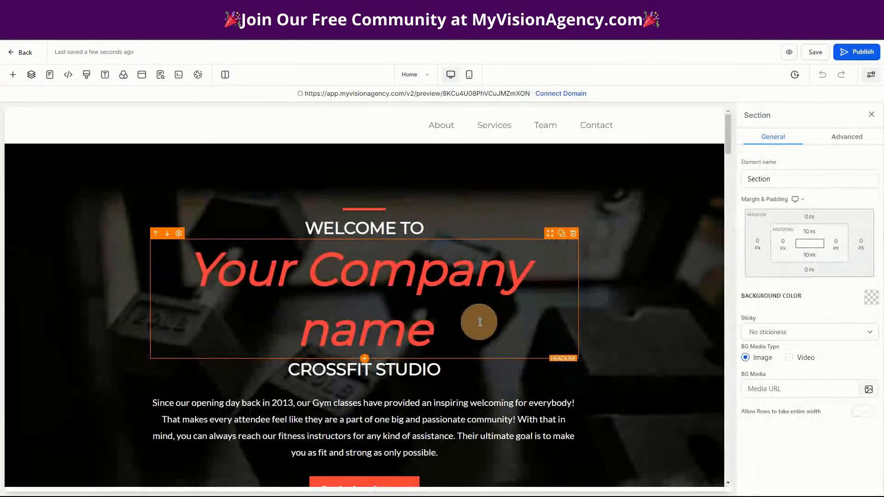
scroll(591, 327, "down", 5)
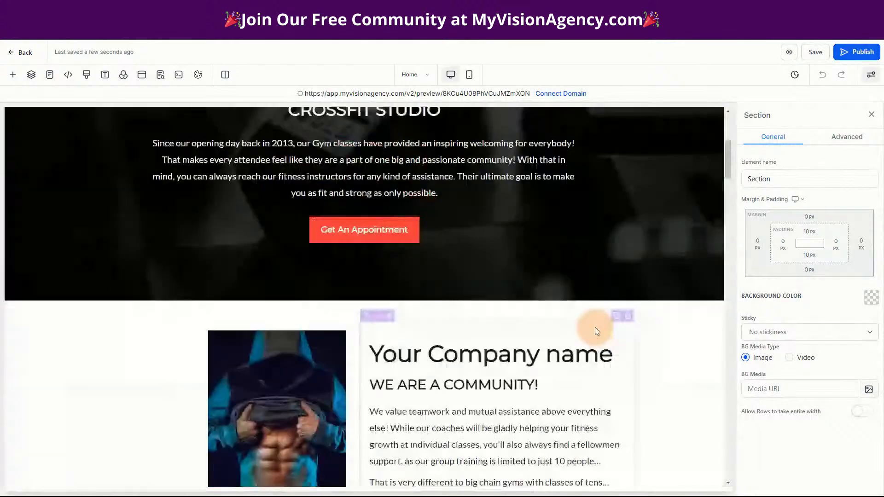
scroll(595, 327, "down", 1)
scroll(406, 273, "up", 2)
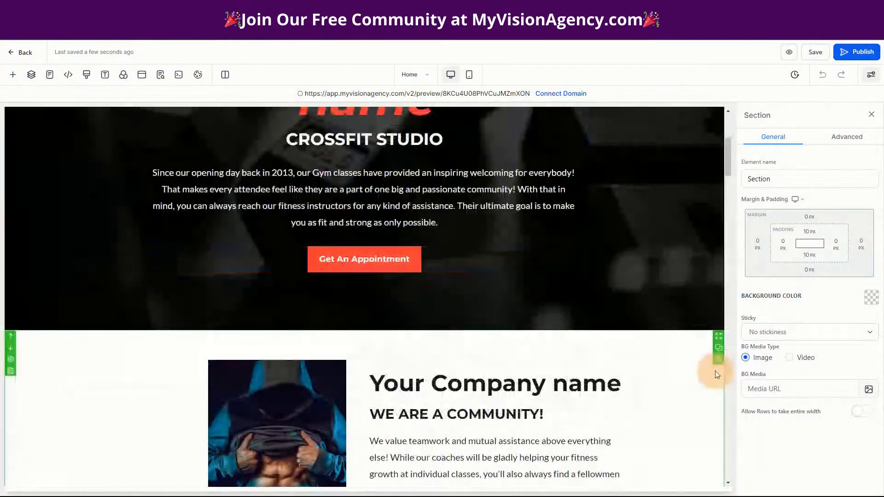
Change the text of the hero section's Get An Appointment button to JOIN OUR COMMUNITY
scroll(712, 371, "down", 7)
scroll(643, 385, "down", 12)
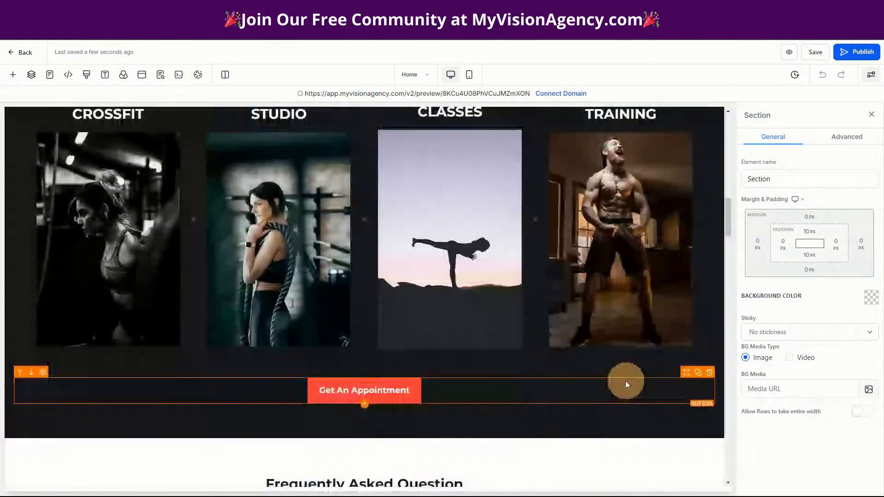
scroll(405, 374, "up", 20)
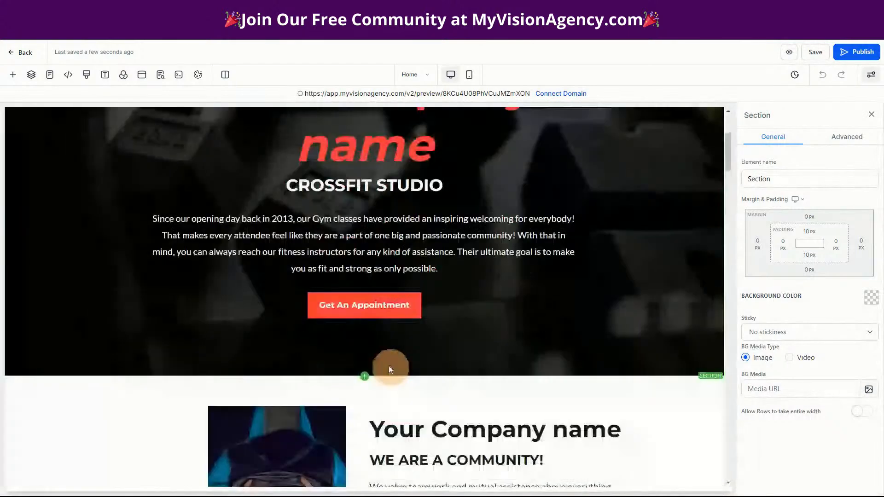
left_click(361, 305)
scroll(824, 409, "down", 5)
scroll(801, 408, "down", 4)
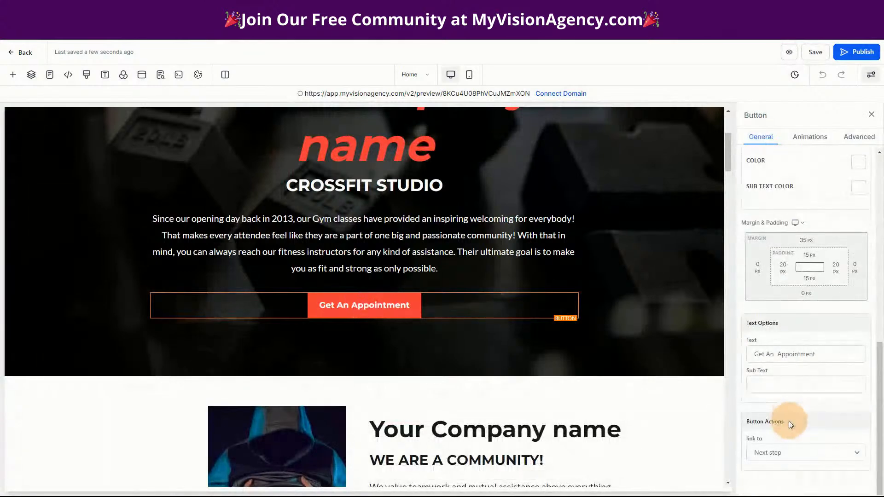
left_click_drag(817, 353, 751, 353)
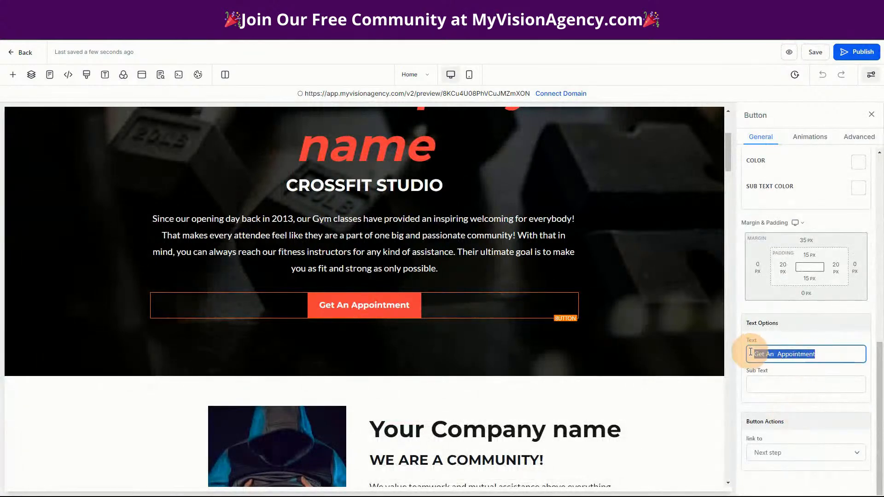
type("JOIN OUR C")
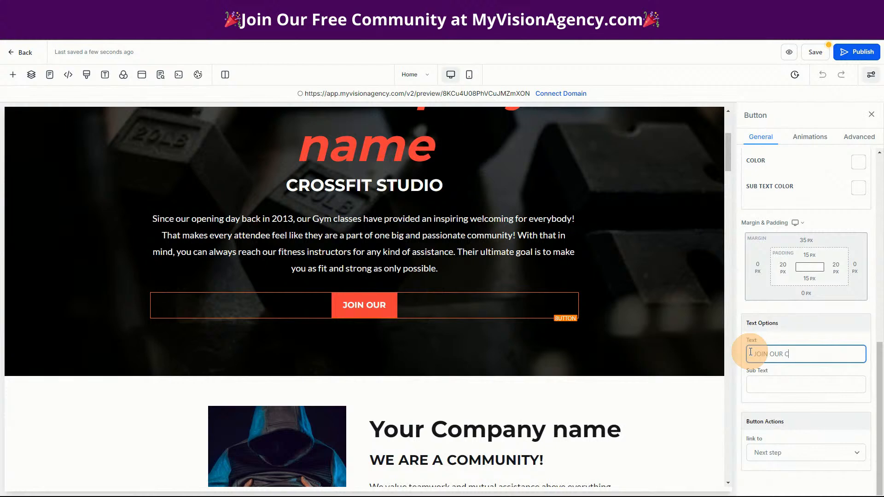
type("OMMUNITY")
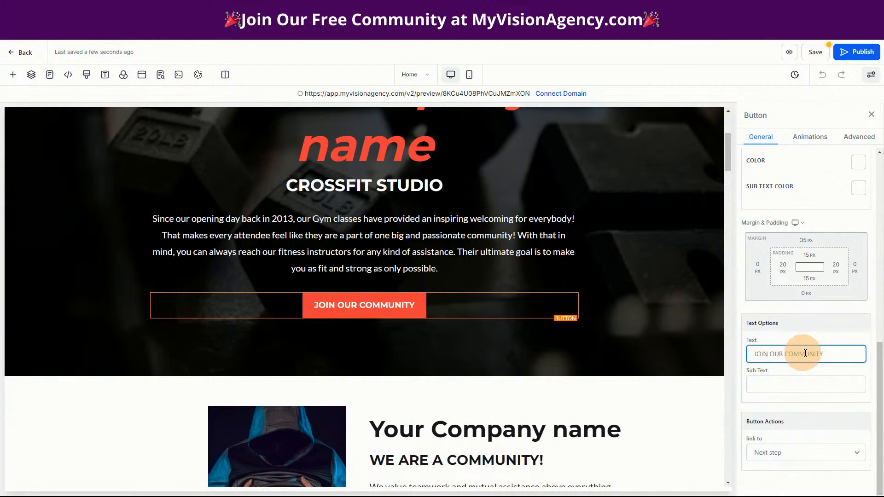
Copy the JOIN OUR COMMUNITY text to the Get An Appointment button below the training images and save the page
left_click_drag(824, 354, 743, 352)
key("ctrl+c")
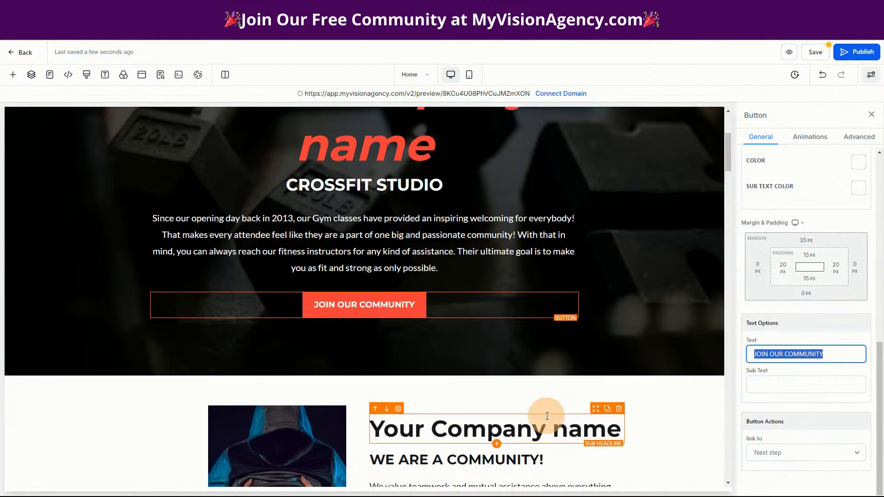
scroll(547, 416, "down", 15)
left_click(359, 251)
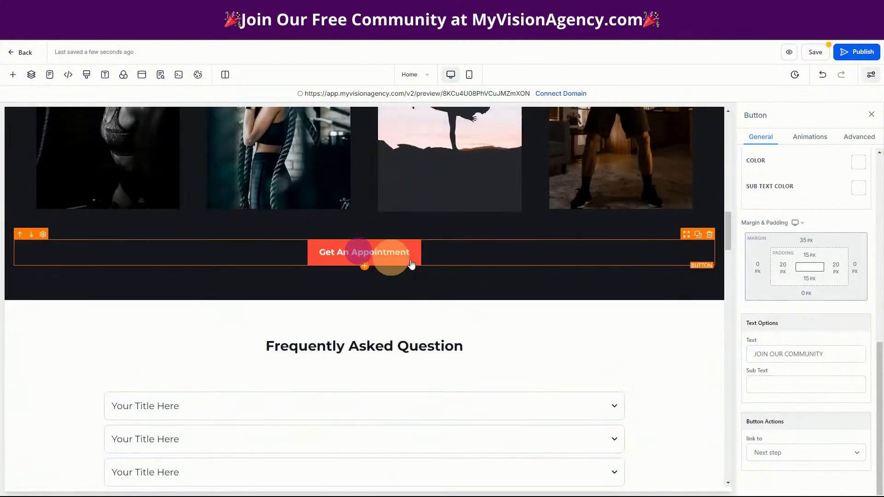
left_click_drag(843, 354, 730, 358)
key("ctrl+v")
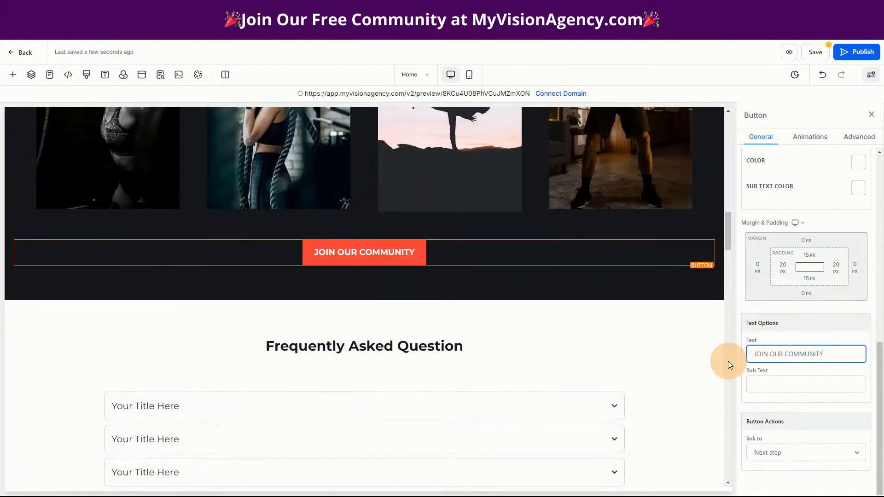
scroll(618, 433, "down", 5)
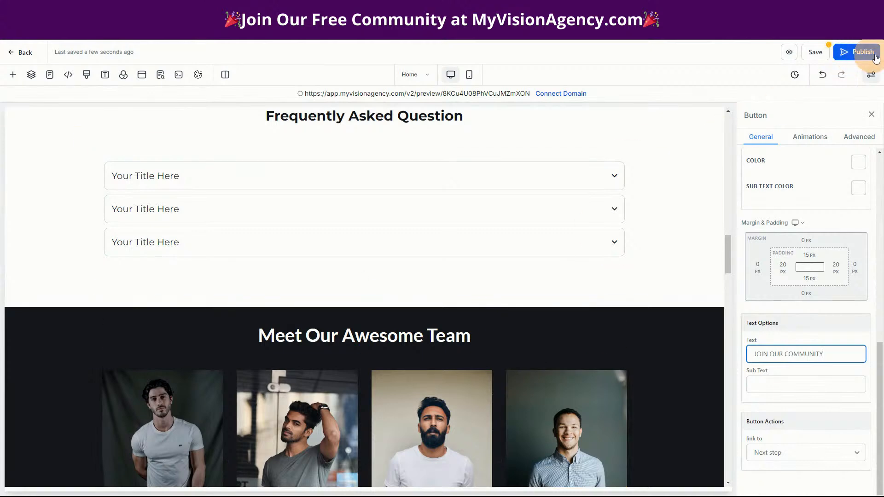
left_click(815, 51)
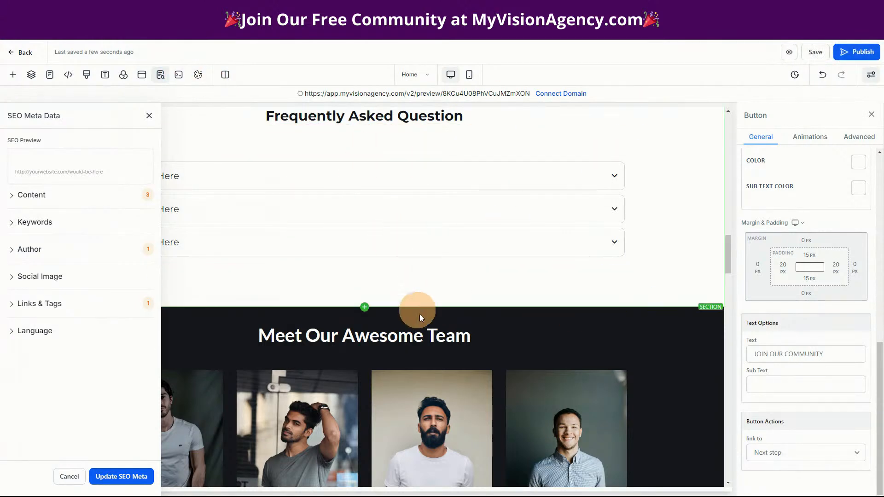
Set the JOIN OUR COMMUNITY button below the training images to link to Open popup
scroll(530, 364, "up", 8)
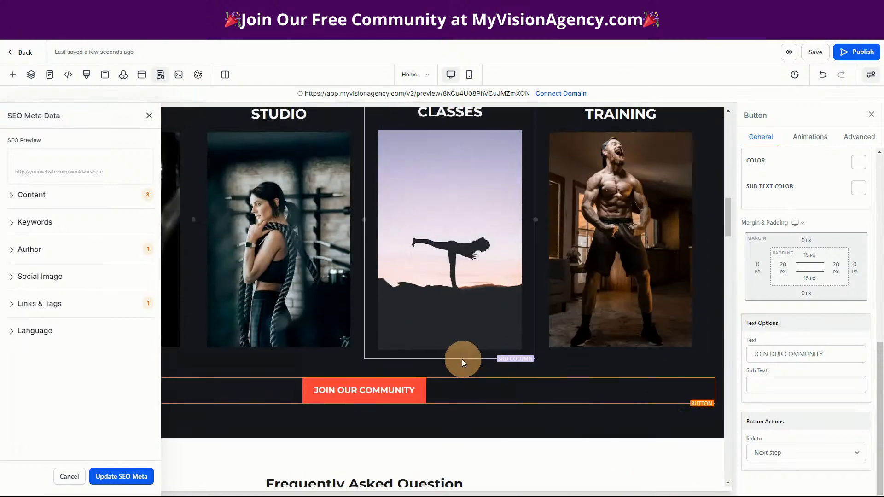
left_click(384, 388)
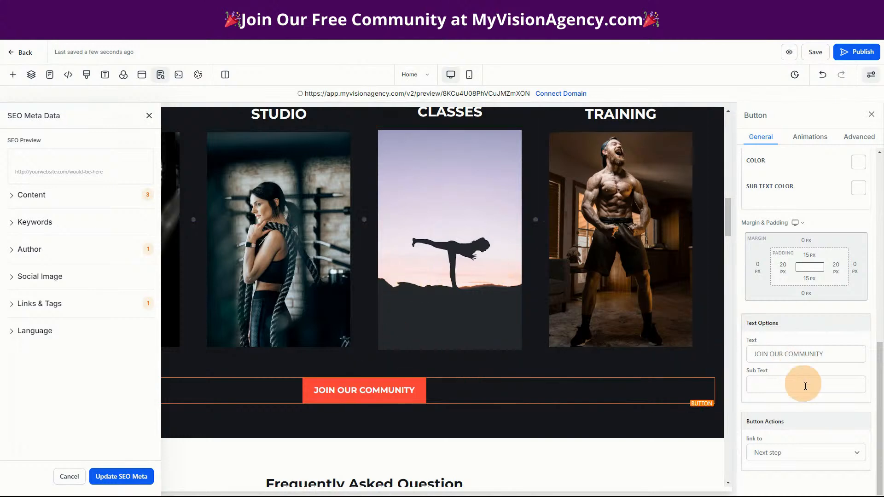
left_click(806, 456)
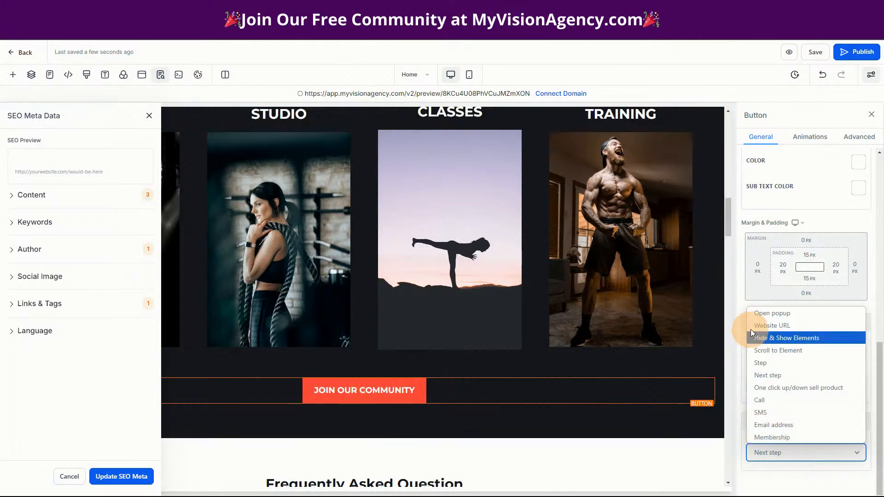
left_click(769, 314)
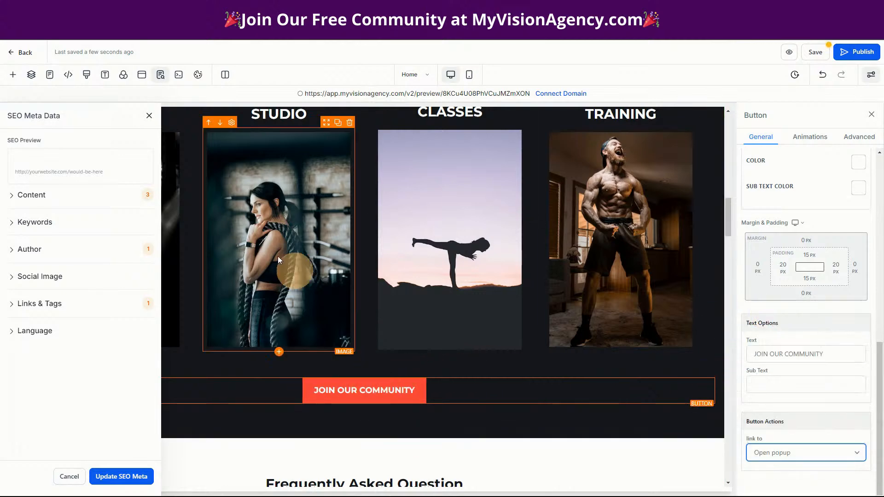
Open the page's popup for editing and add a 1 Column row to it
left_click(140, 78)
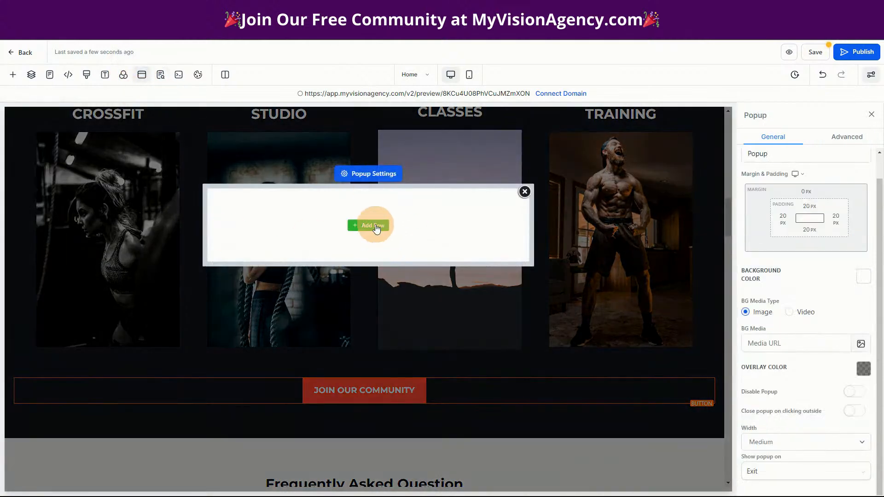
left_click(377, 228)
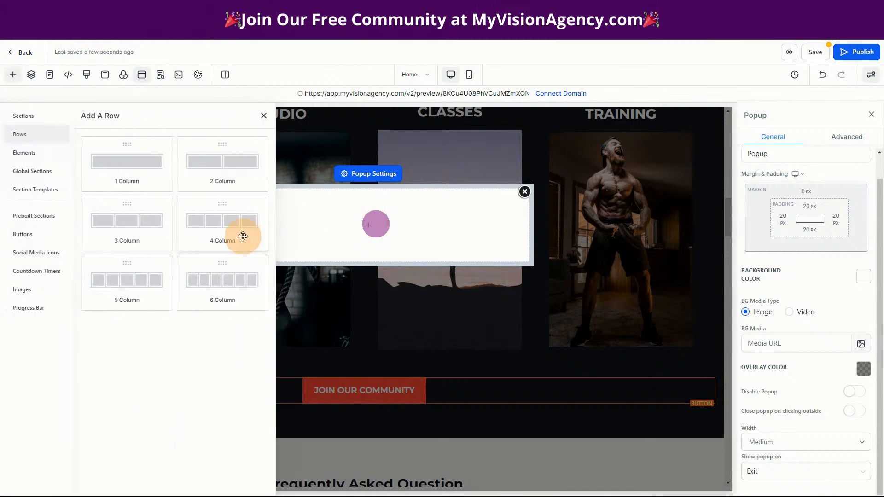
left_click_drag(123, 167, 394, 239)
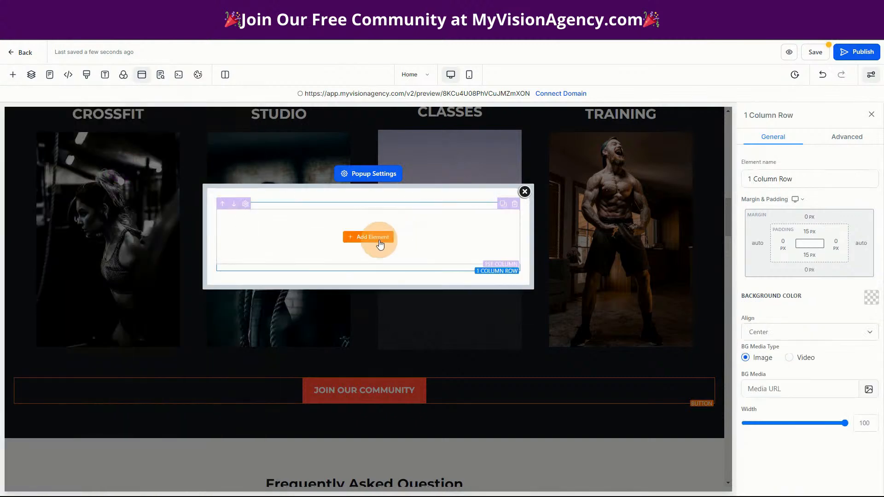
Try a 1 Step Order form in the popup's column, look through its fields, and delete it
left_click(378, 239)
scroll(244, 395, "down", 4)
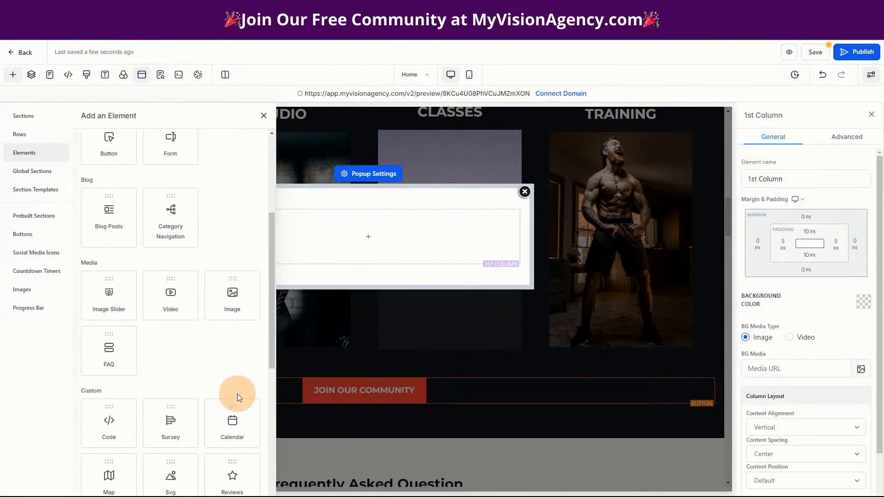
scroll(175, 461, "down", 7)
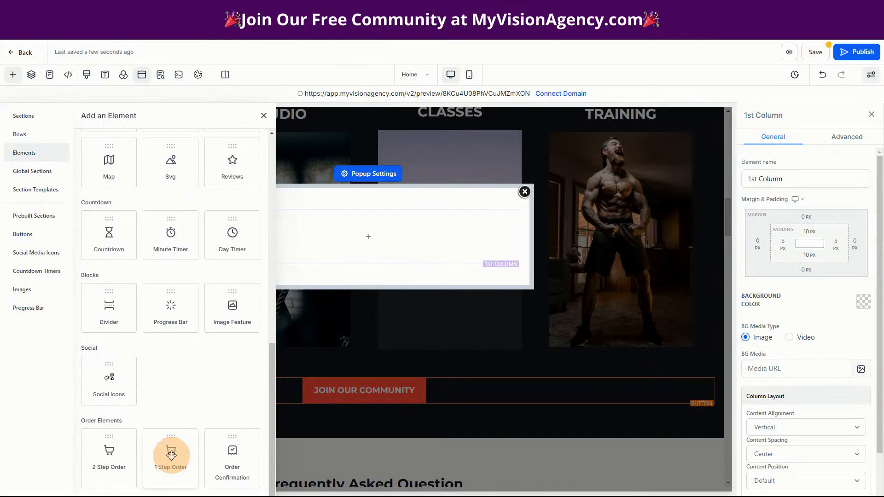
left_click_drag(170, 451, 380, 243)
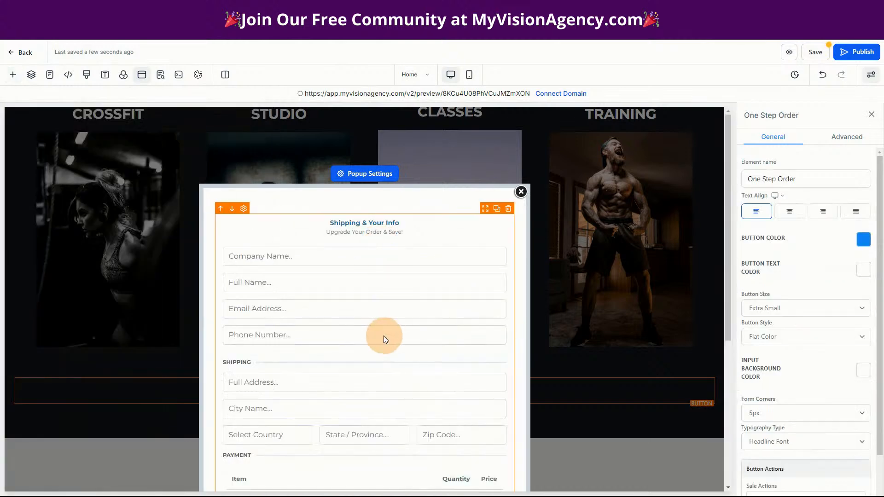
scroll(373, 315, "down", 5)
scroll(397, 415, "up", 5)
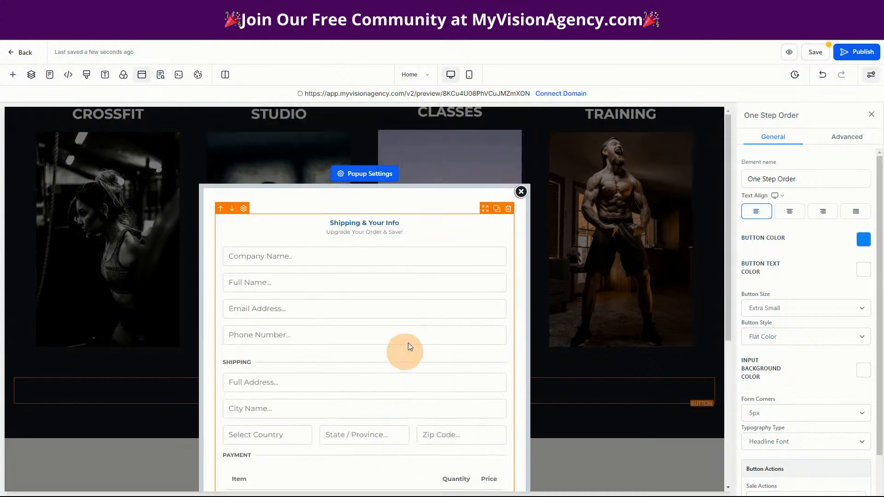
left_click(508, 211)
Try a 2 Step Order form in the popup's column and delete it
left_click(367, 237)
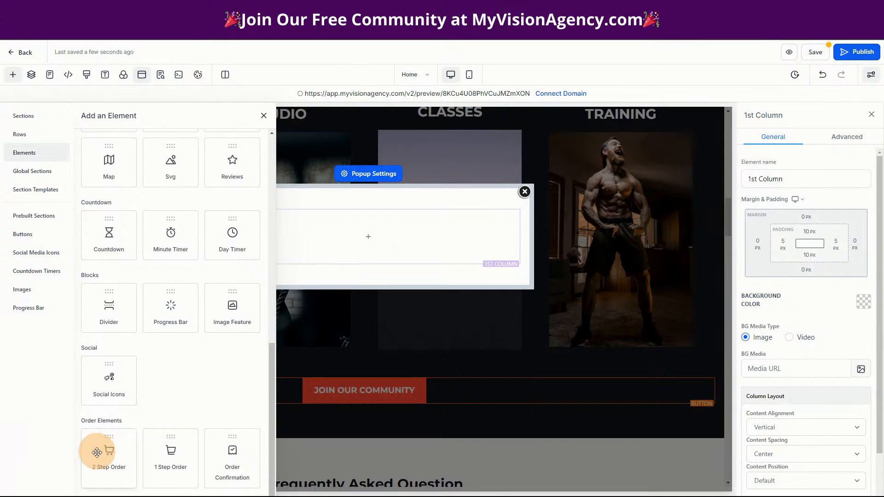
left_click_drag(106, 460, 336, 222)
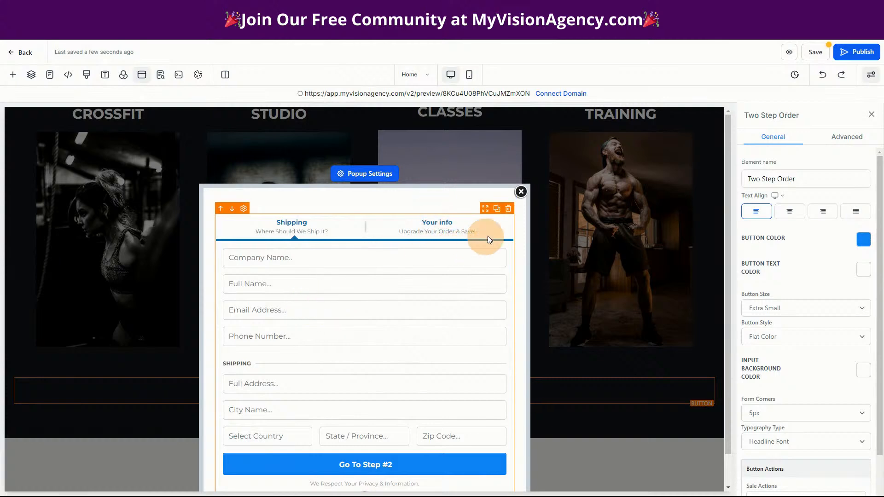
left_click(509, 210)
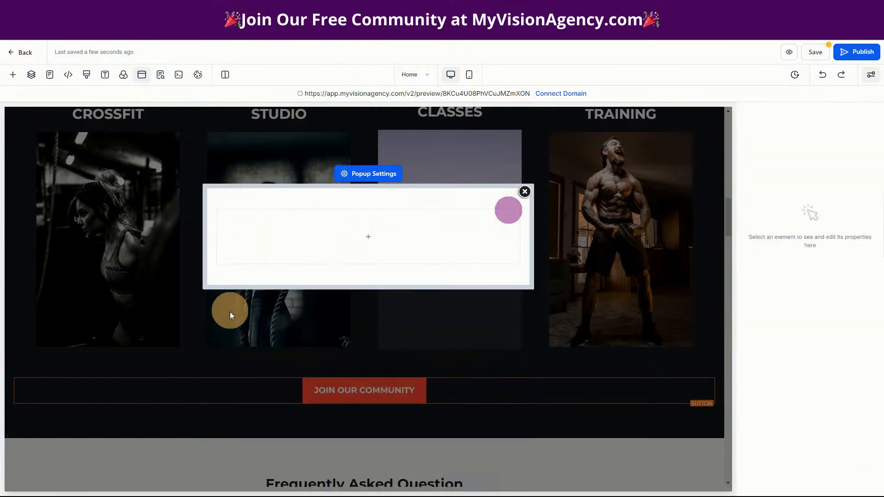
Insert a 1 Step Order form in the popup's column and review its payment section
left_click(370, 238)
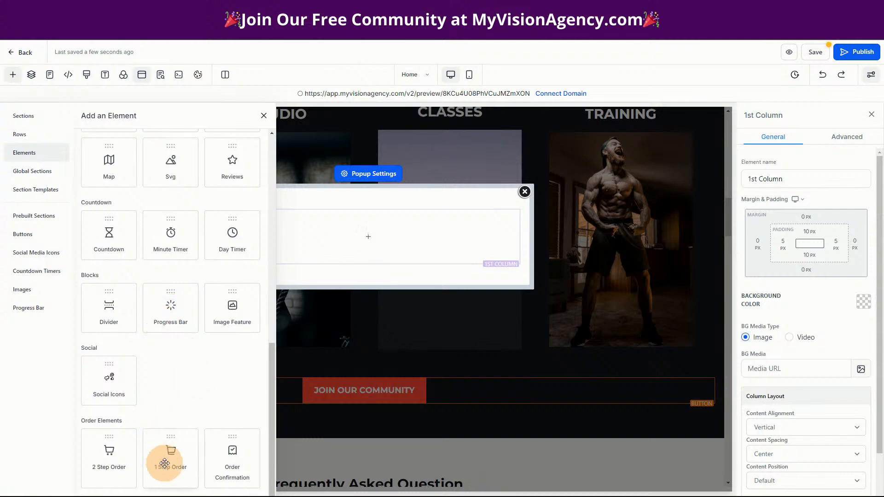
left_click_drag(170, 460, 351, 238)
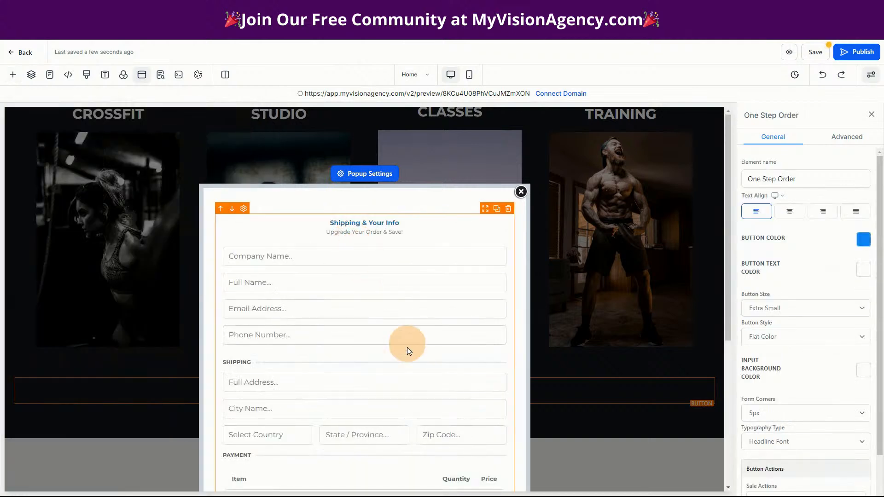
scroll(412, 383, "down", 5)
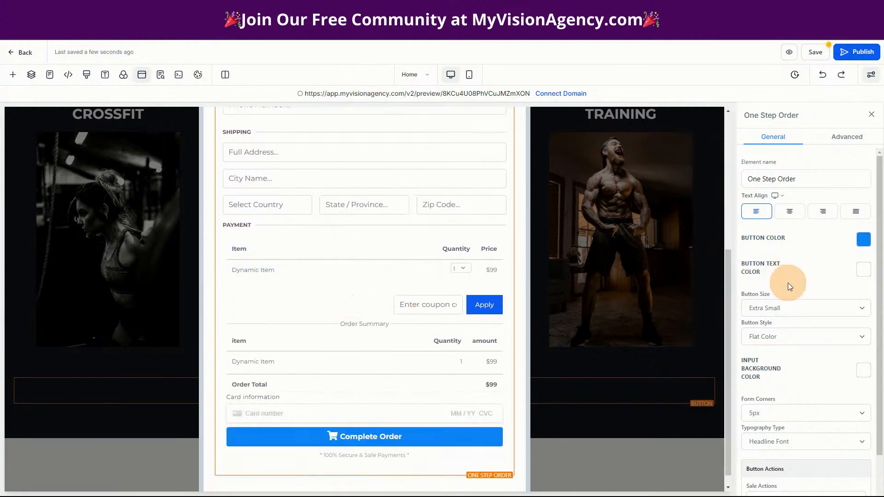
scroll(409, 391, "down", 1)
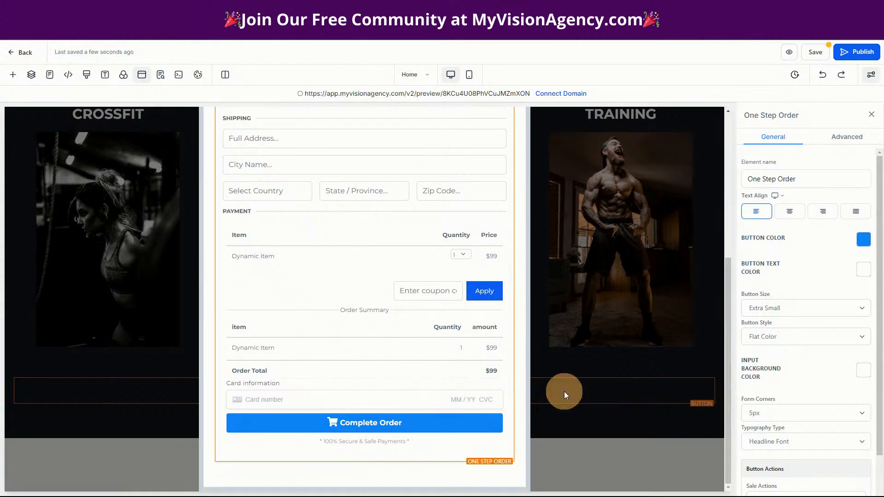
Set the order form's sale action to Go to website Url, redirecting to the Demo Group 1 community's home page URL
scroll(764, 467, "down", 1)
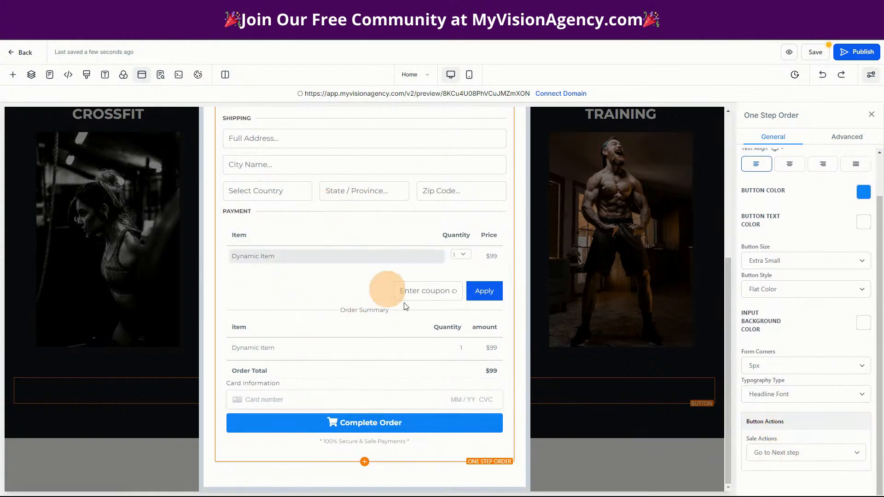
left_click(784, 454)
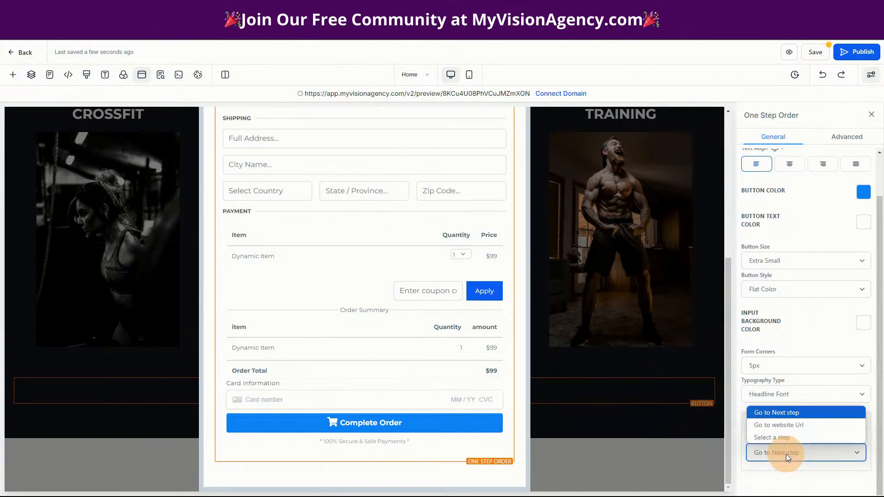
left_click(772, 427)
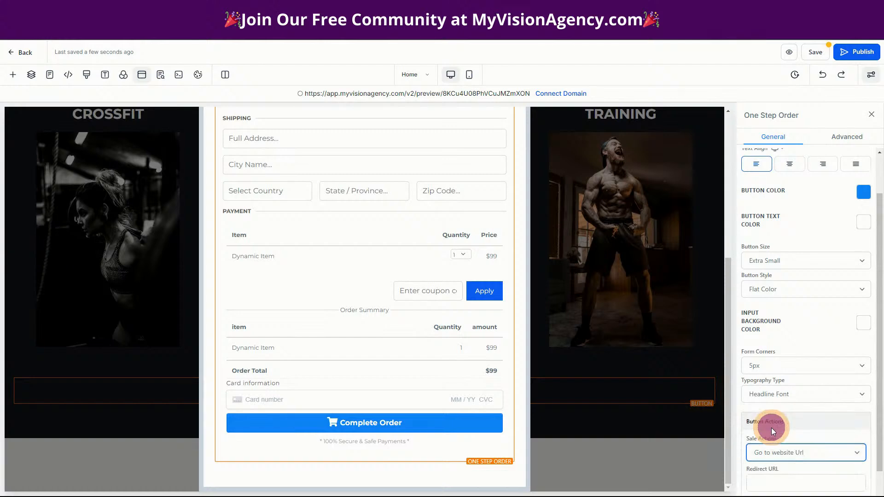
scroll(822, 471, "down", 1)
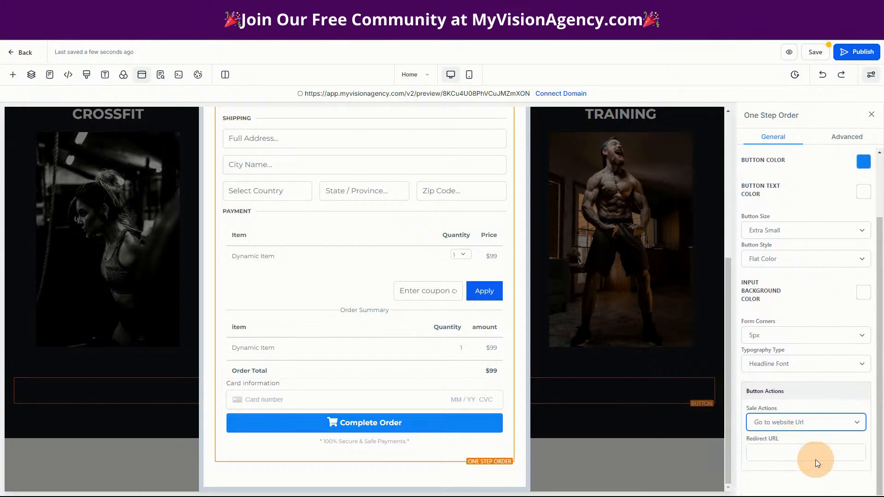
left_click(763, 453)
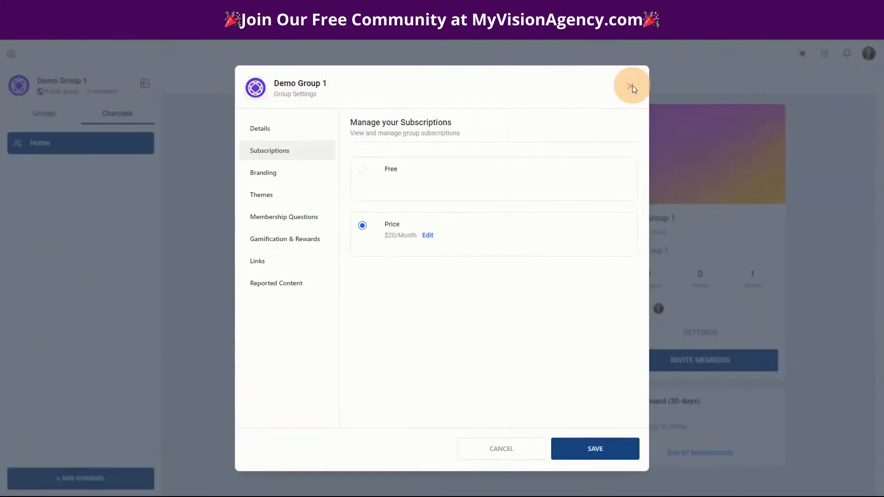
left_click(631, 86)
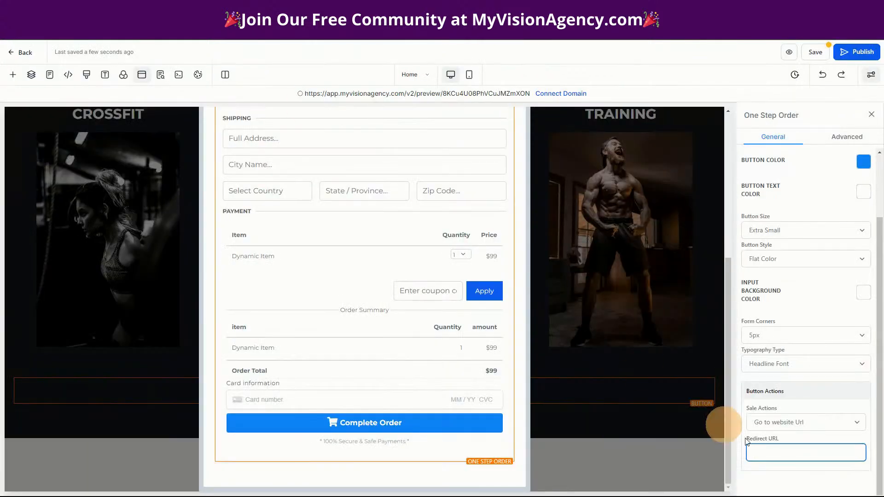
left_click(789, 451)
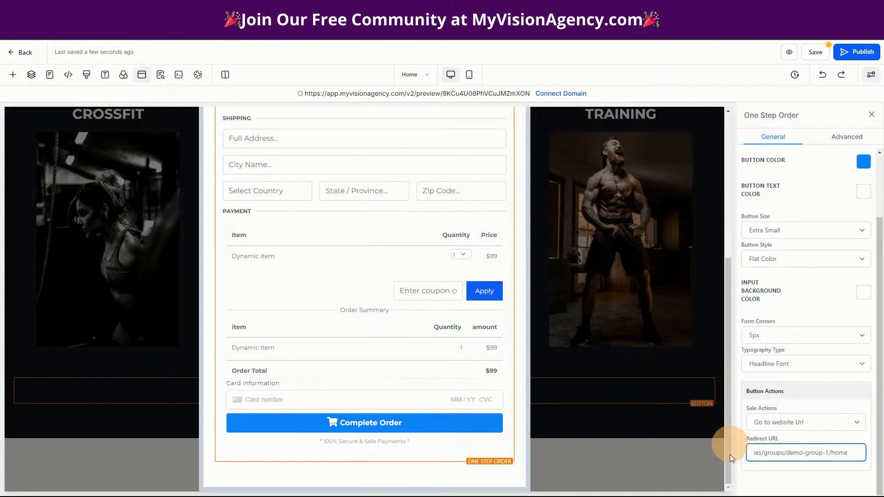
Save the page and publish the funnel on the domain demo.visionaryresellers.com
left_click(815, 54)
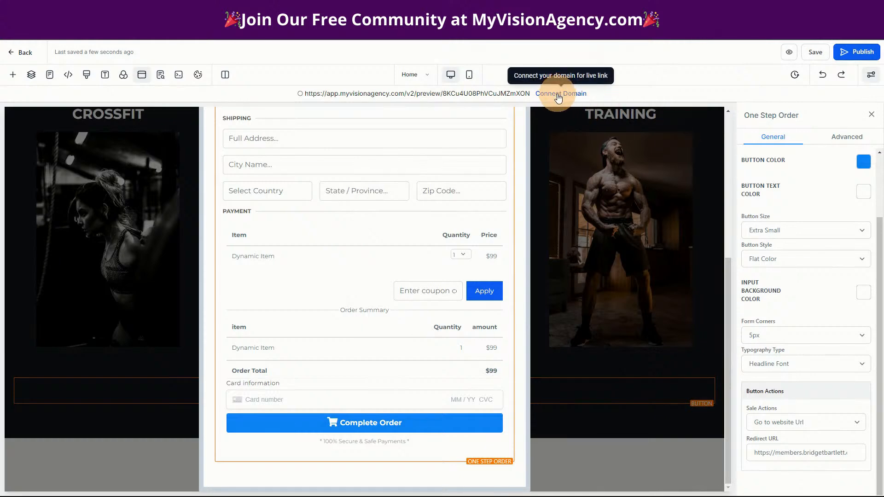
left_click(860, 51)
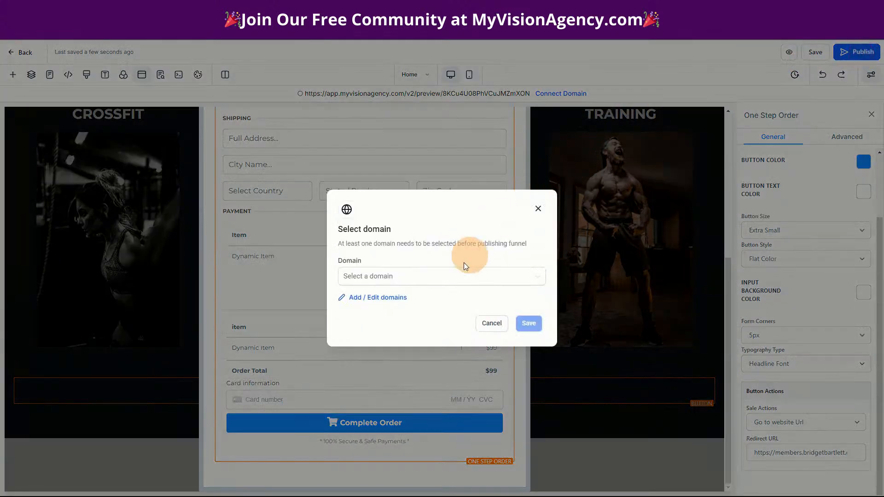
left_click(366, 276)
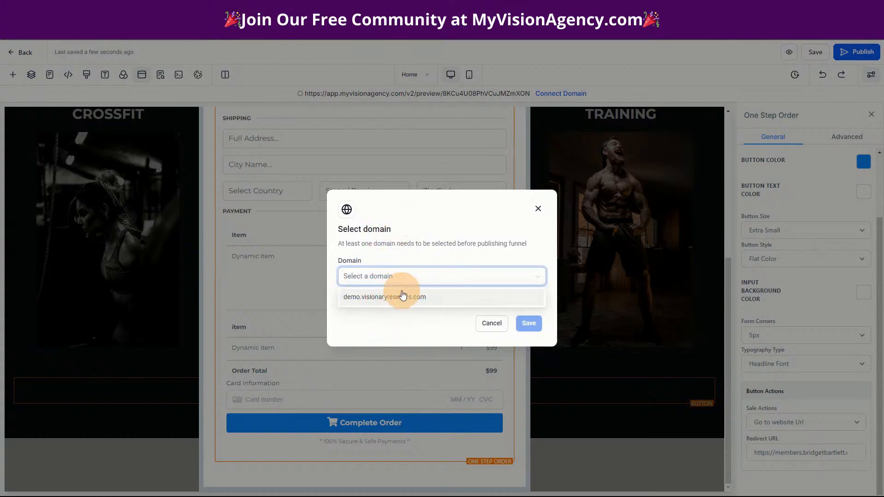
left_click(375, 302)
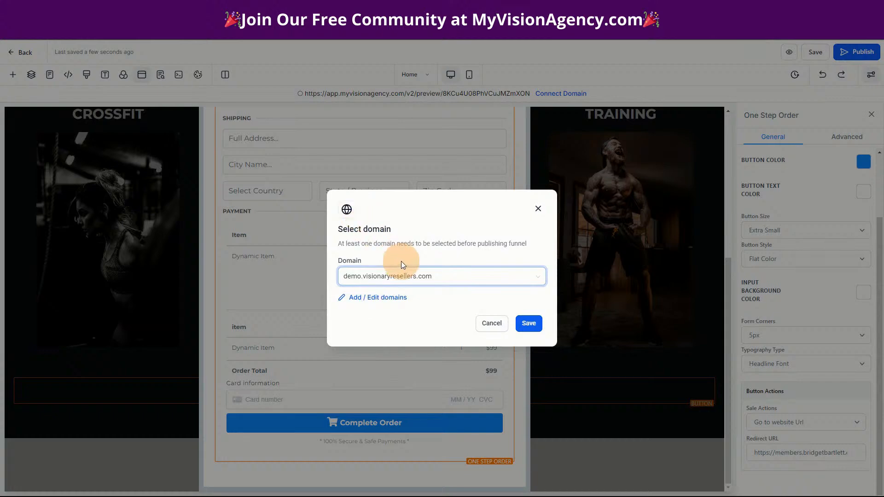
left_click(530, 324)
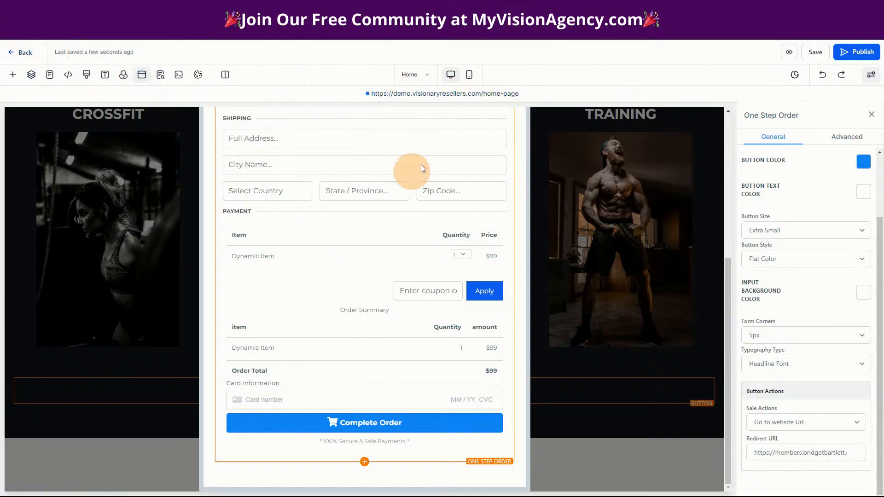
Leave the page editor and add the Community product at the Community @ 97 price to the funnel's Home step
left_click(24, 52)
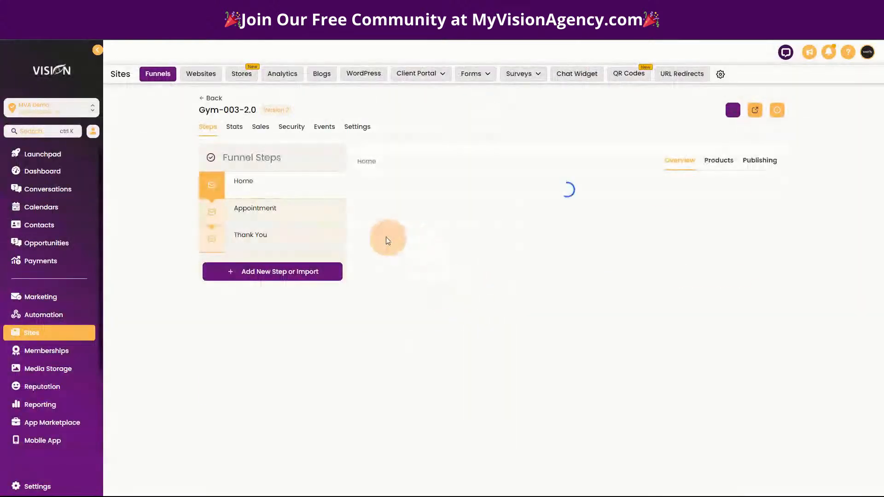
left_click(449, 355)
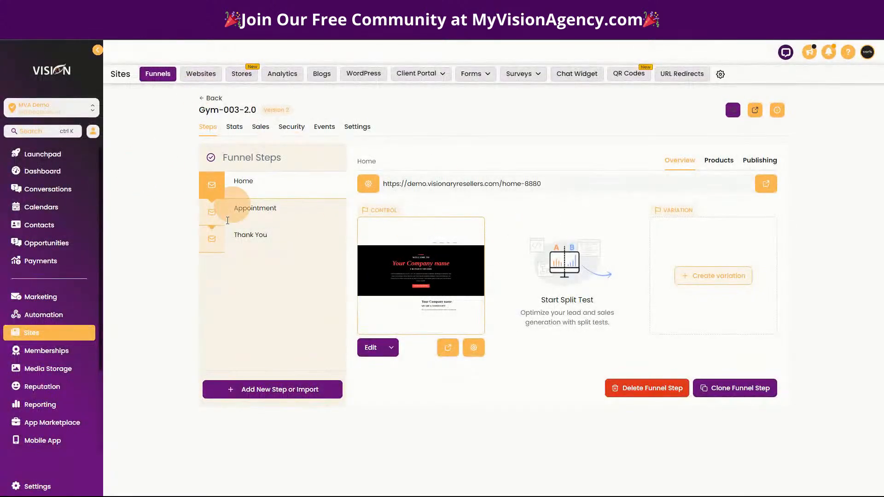
left_click(717, 162)
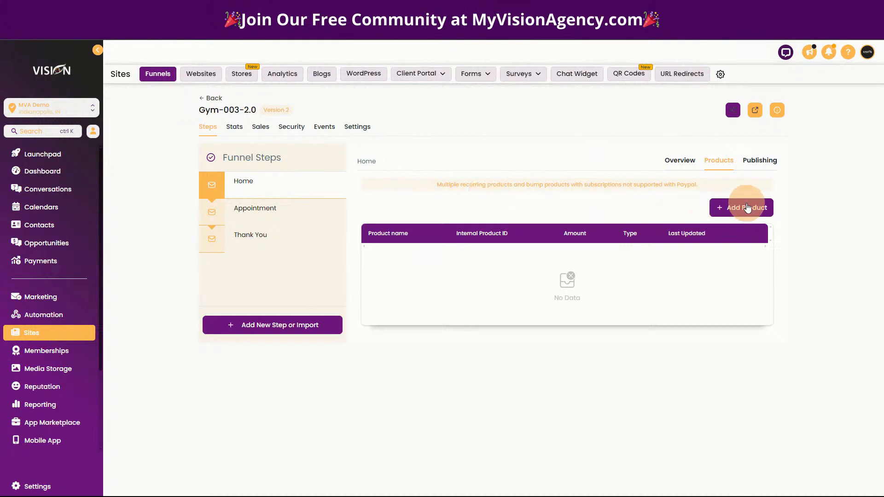
left_click(746, 205)
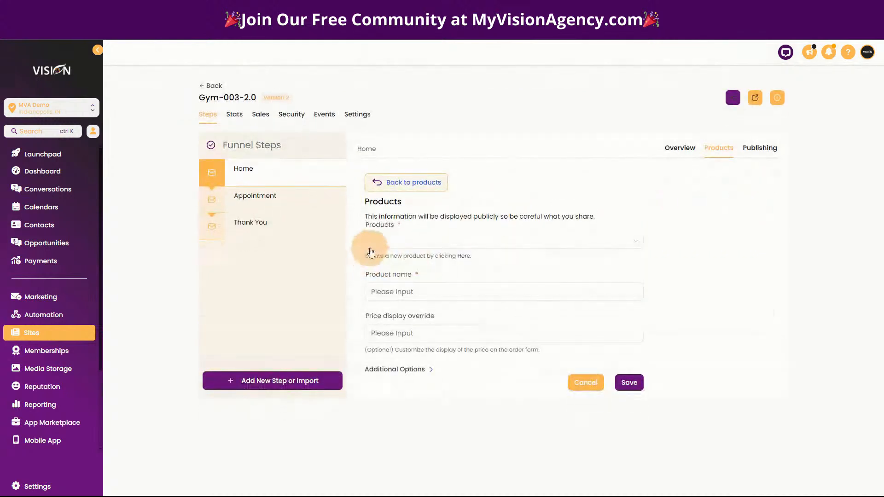
left_click(380, 239)
left_click(392, 261)
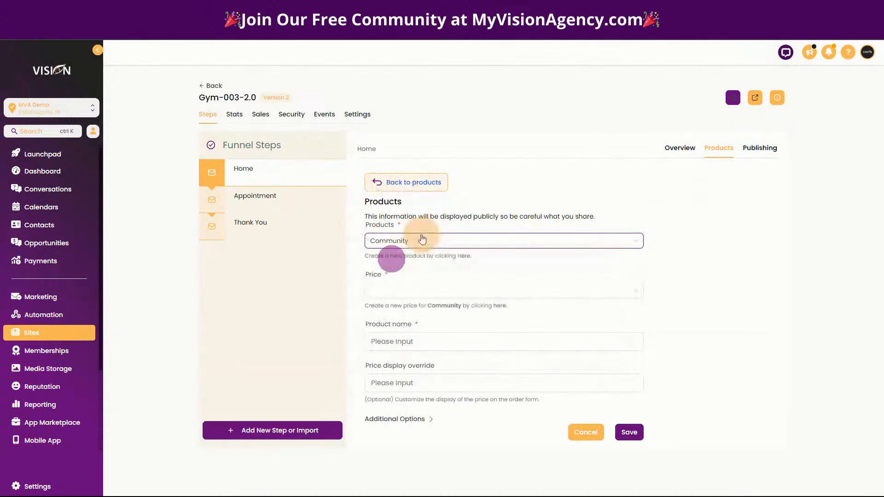
left_click(399, 289)
left_click(396, 310)
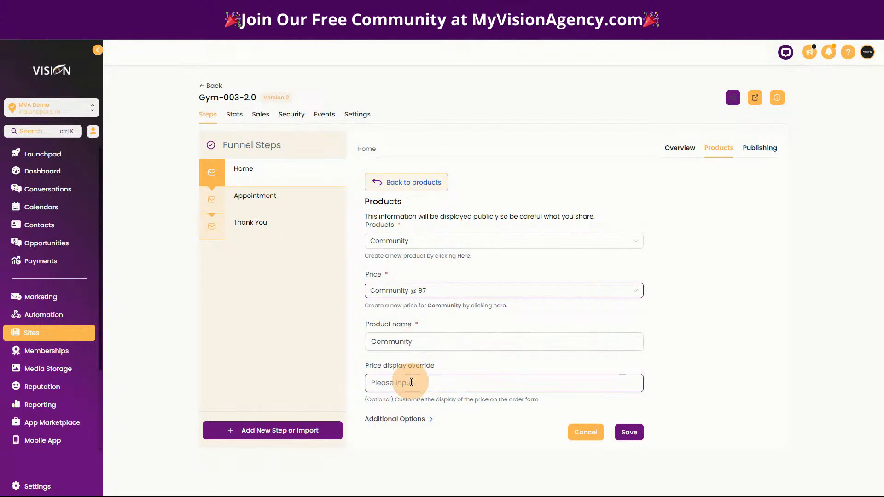
left_click(383, 383)
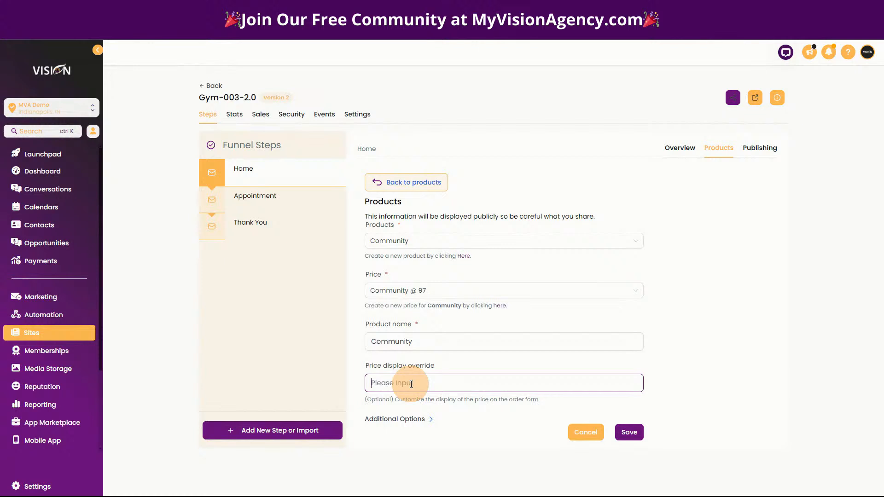
left_click(630, 433)
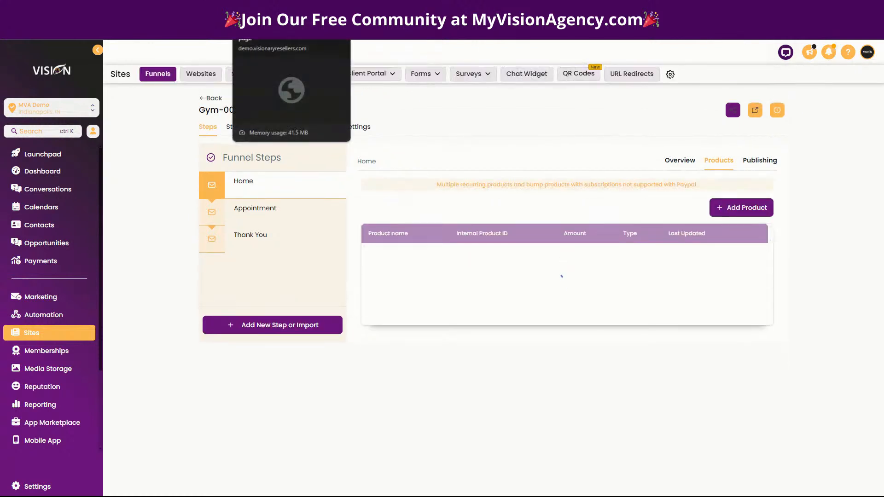
Reload the live gym page and check the product and payment fields in its order form popup
left_click(277, 9)
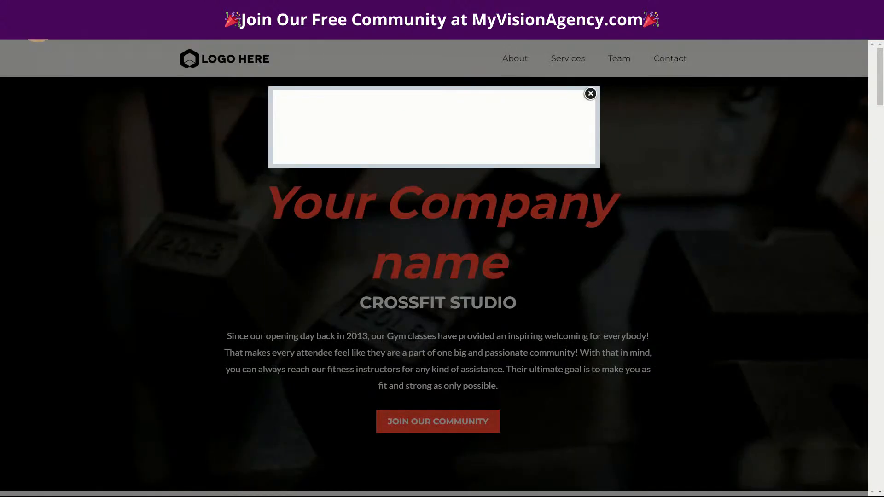
left_click(42, 28)
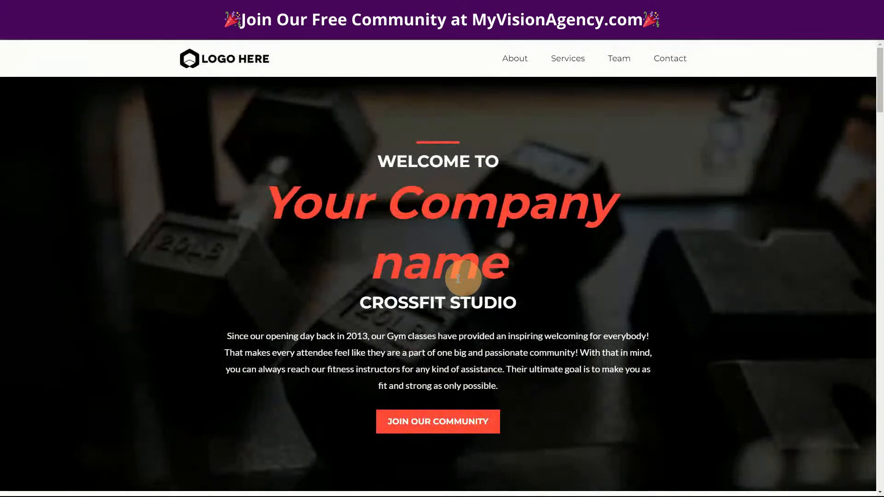
mouse_move(51, 33)
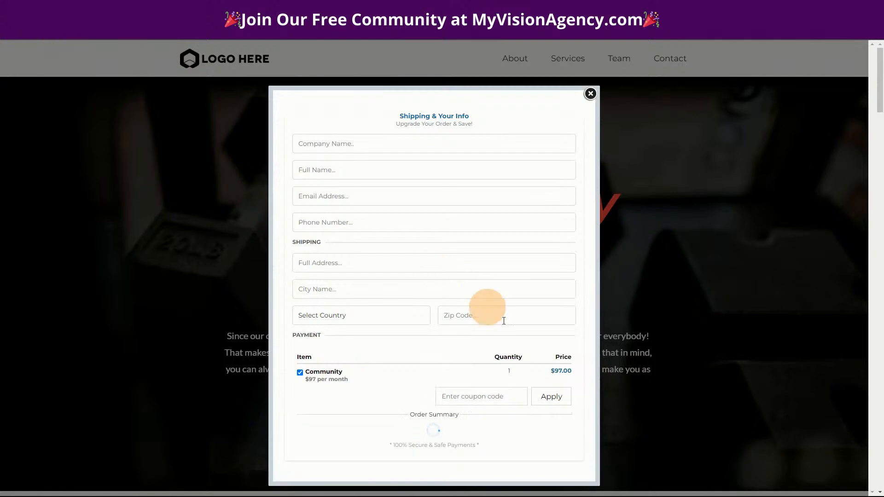
scroll(537, 363, "down", 3)
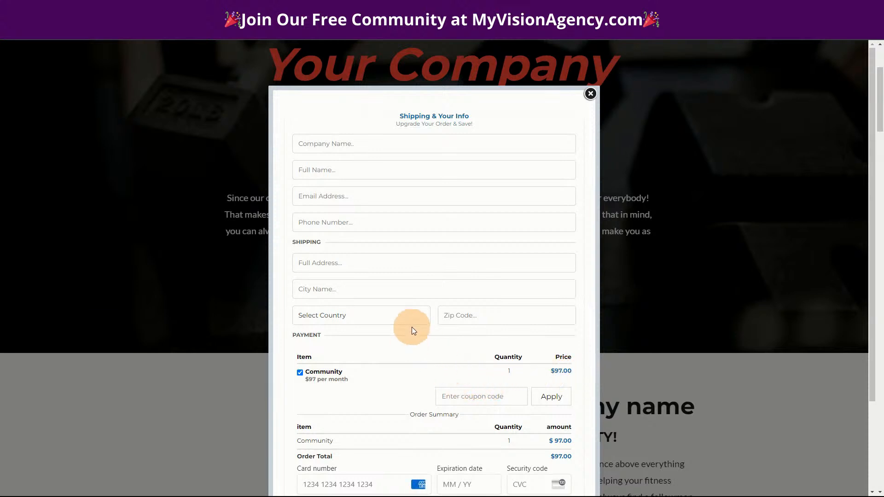
Edit the Home step's Community product to set its price display override to $97/m
left_click(157, 8)
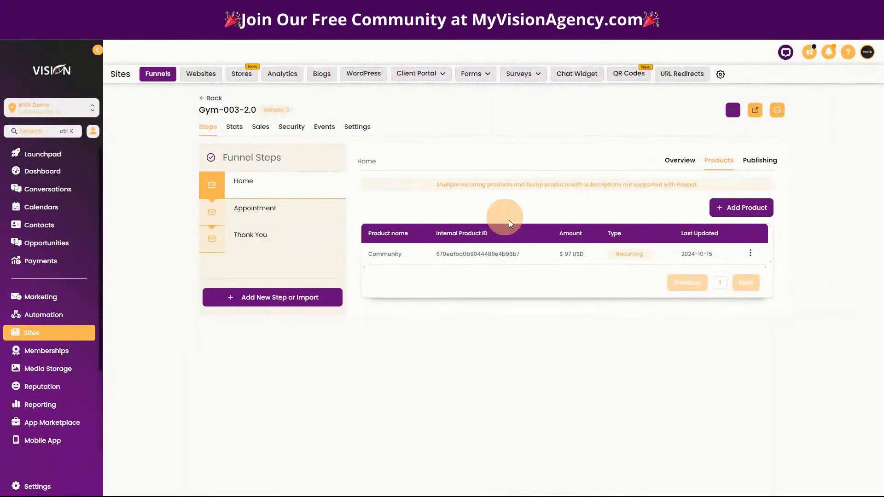
left_click(750, 252)
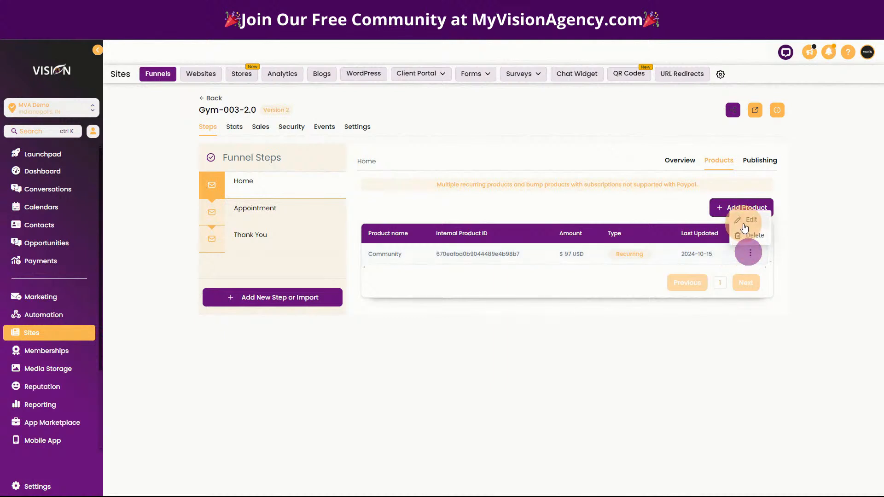
left_click(746, 221)
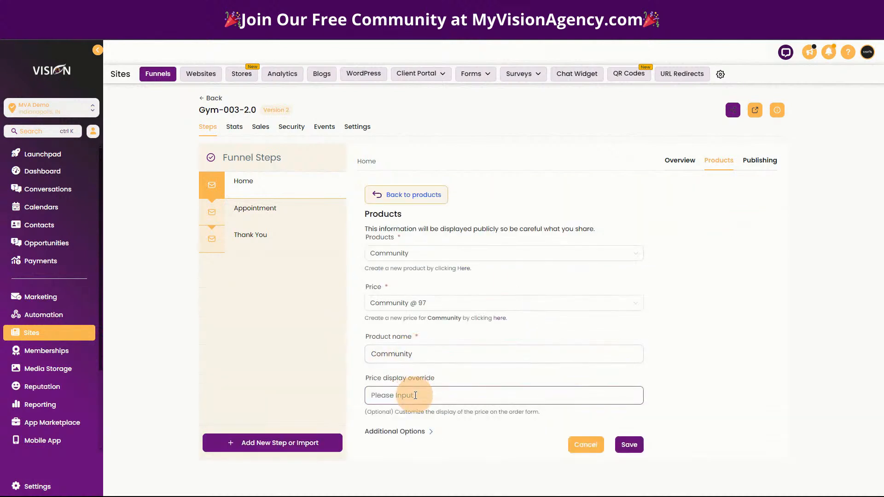
left_click(415, 395)
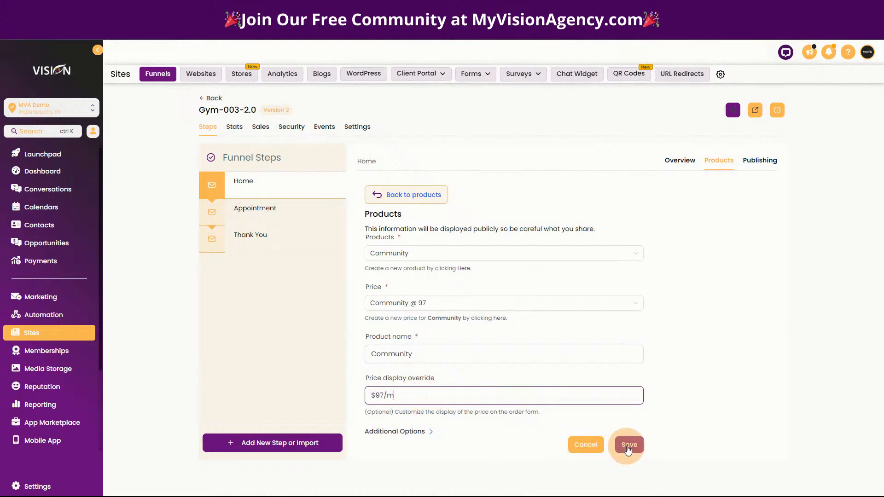
left_click(628, 444)
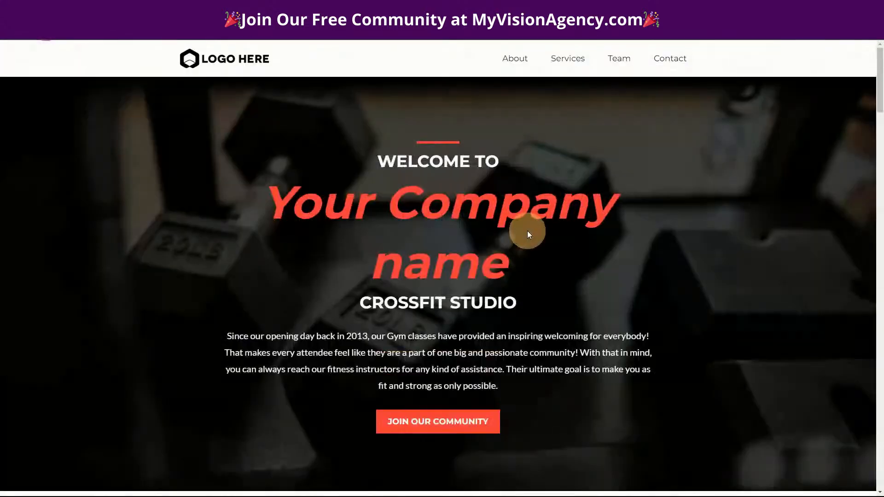
Review the live page's order form popup with the price override, toggling the Community item's selection
scroll(523, 230, "down", 3)
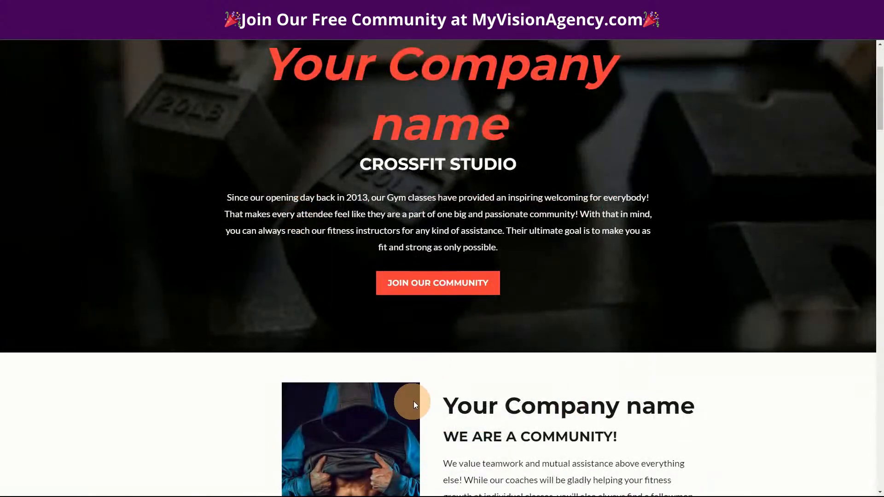
scroll(548, 398, "down", 9)
scroll(548, 399, "down", 12)
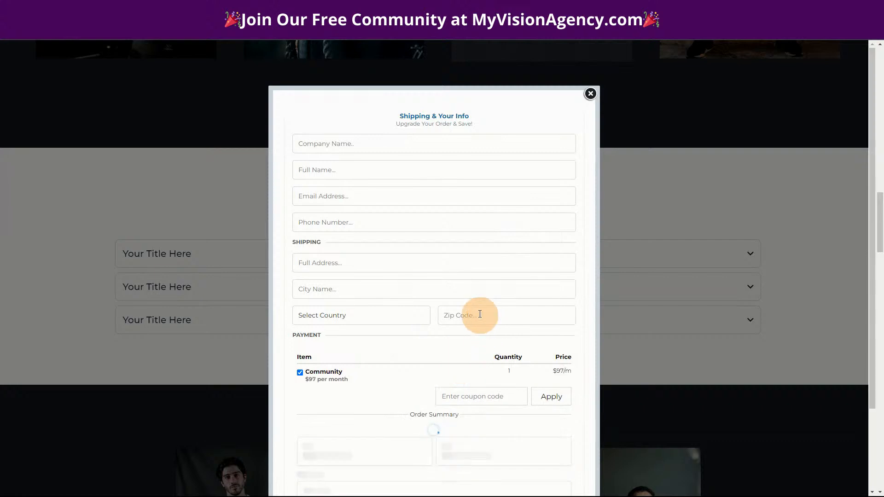
scroll(389, 385, "down", 3)
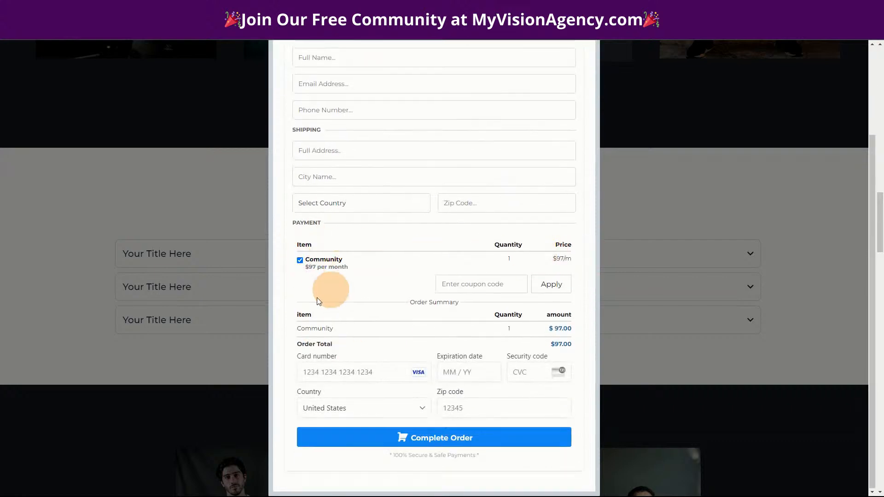
left_click(300, 261)
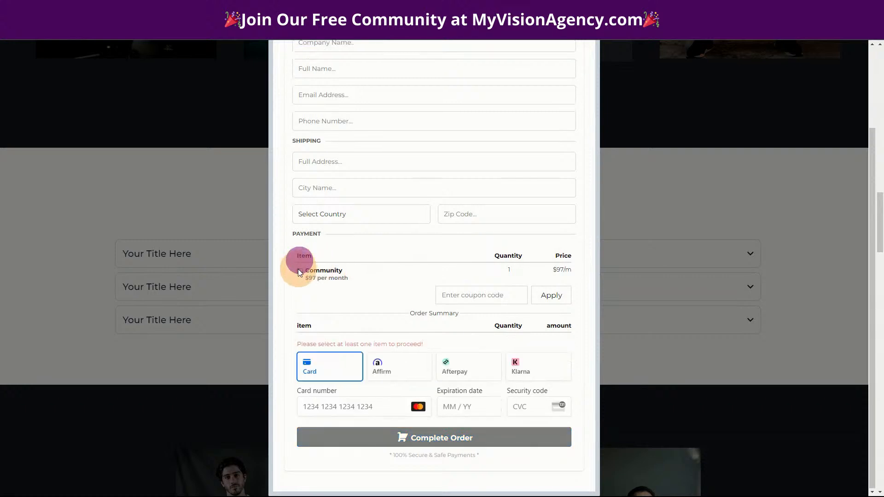
left_click(300, 261)
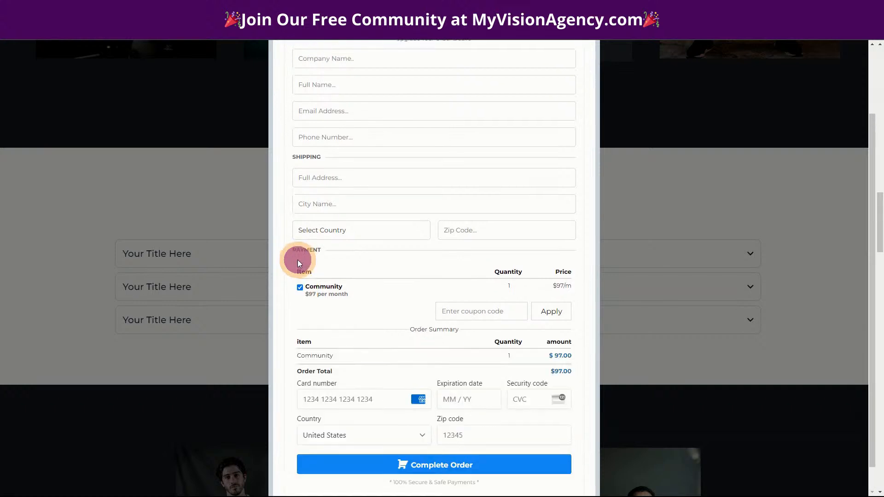
left_click(299, 287)
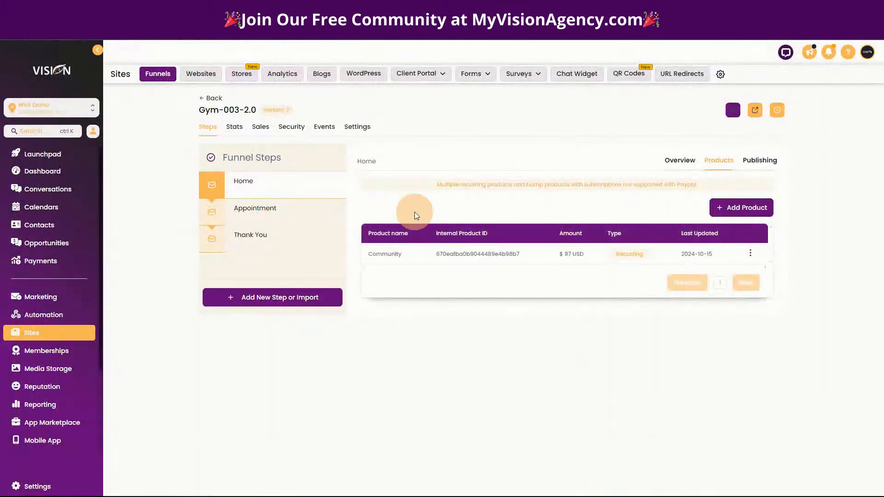
Open the Home step's page in the editor and review the popup's general and advanced settings
left_click(679, 160)
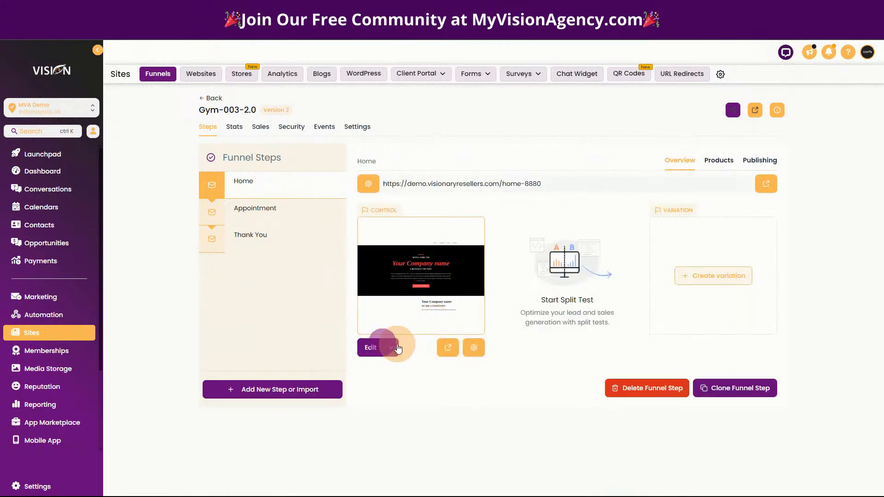
left_click(380, 347)
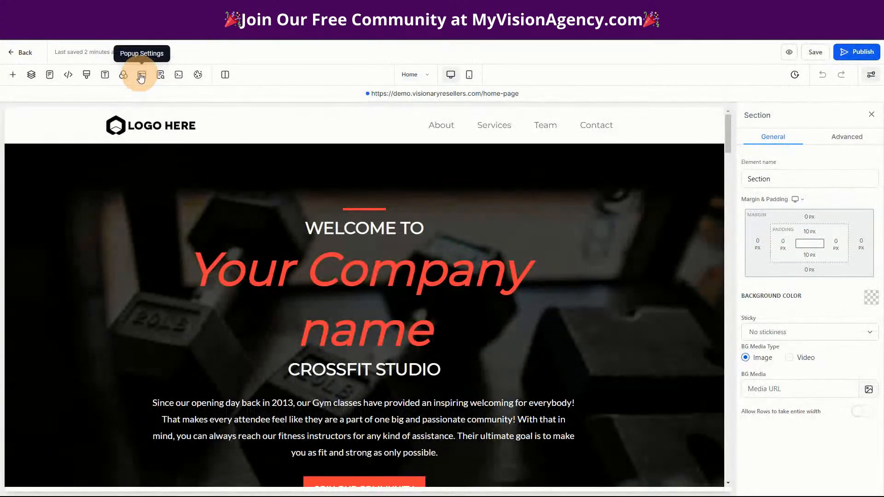
left_click(142, 74)
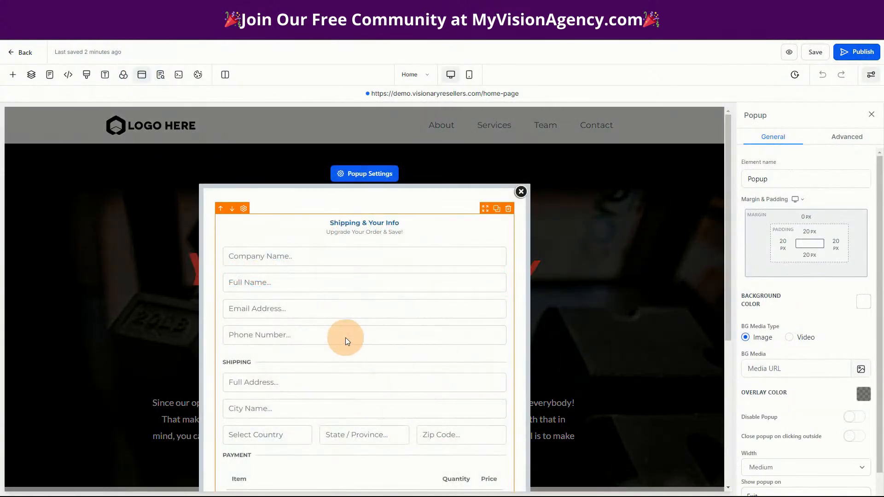
scroll(816, 310, "down", 1)
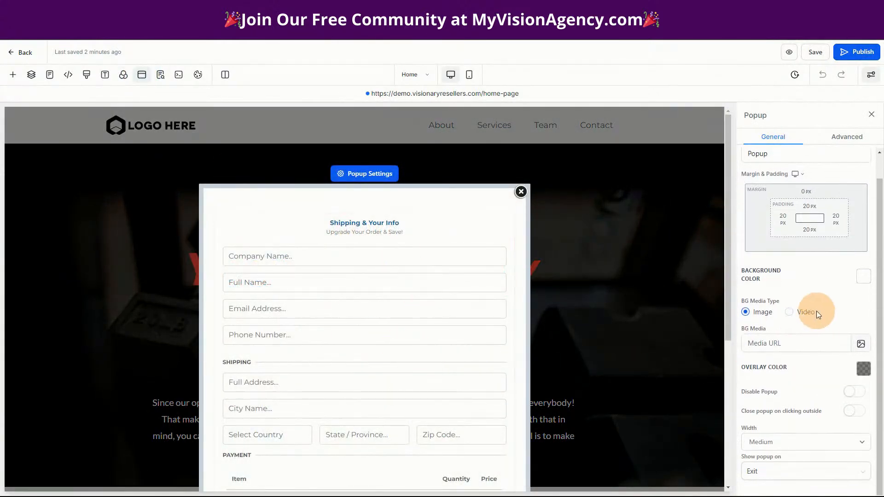
left_click(847, 137)
scroll(806, 357, "up", 1)
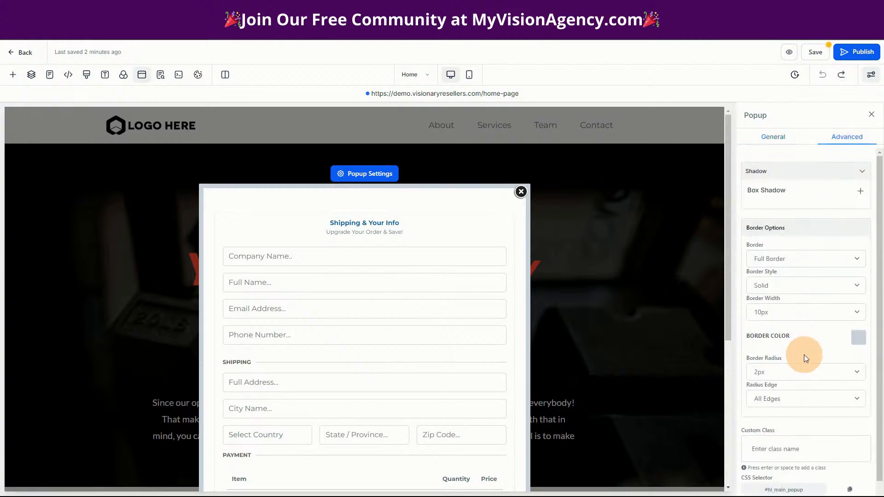
Turn off cart mode in the main product options of the popup's One Step Order form
left_click(244, 212)
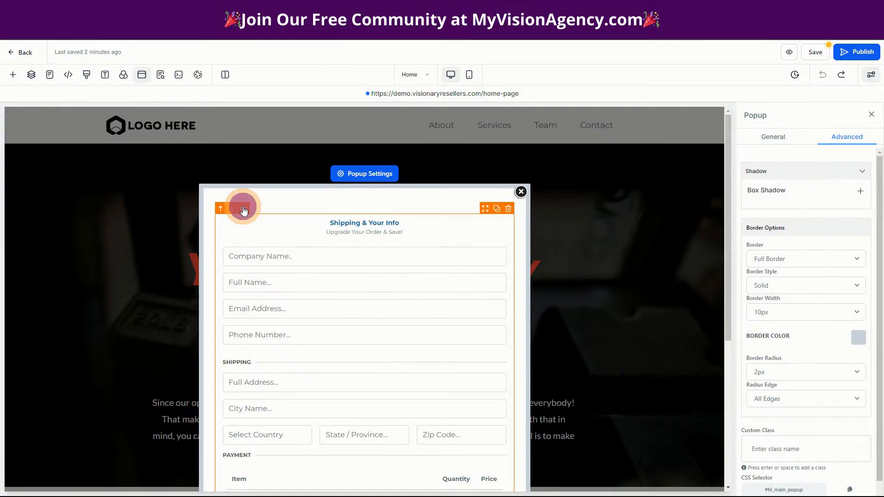
scroll(828, 329, "down", 3)
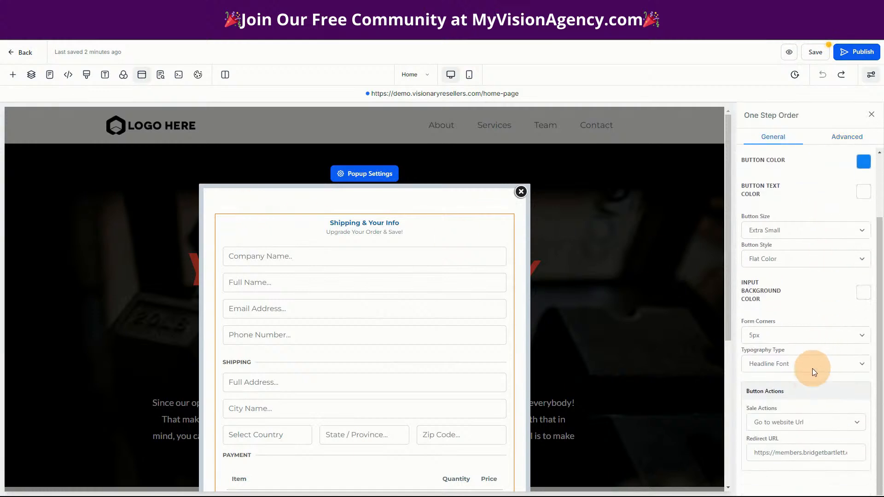
scroll(808, 369, "up", 3)
left_click(847, 137)
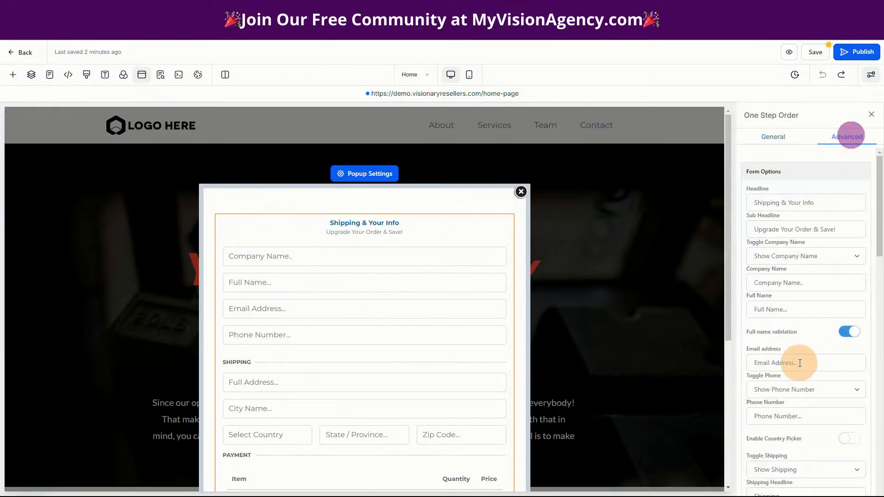
scroll(799, 363, "down", 10)
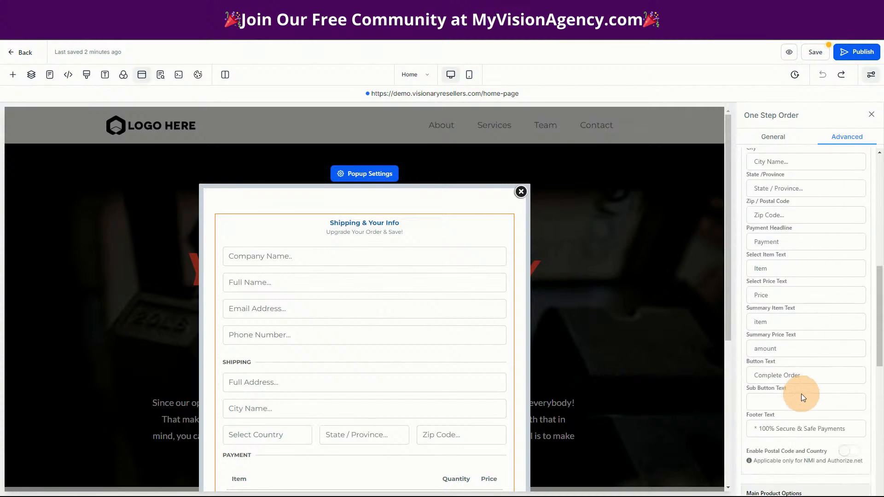
scroll(811, 405, "down", 5)
left_click(838, 261)
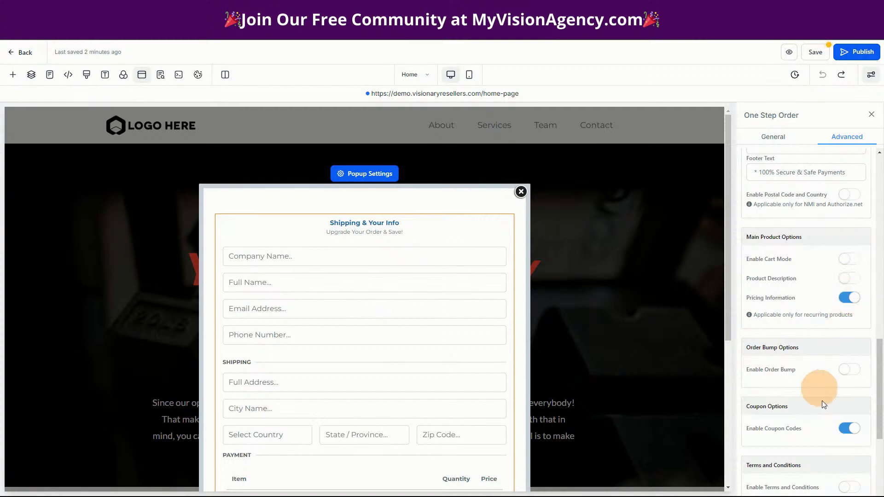
Enable terms and conditions on the order form and select the linked words in its agreement text
scroll(806, 446, "down", 3)
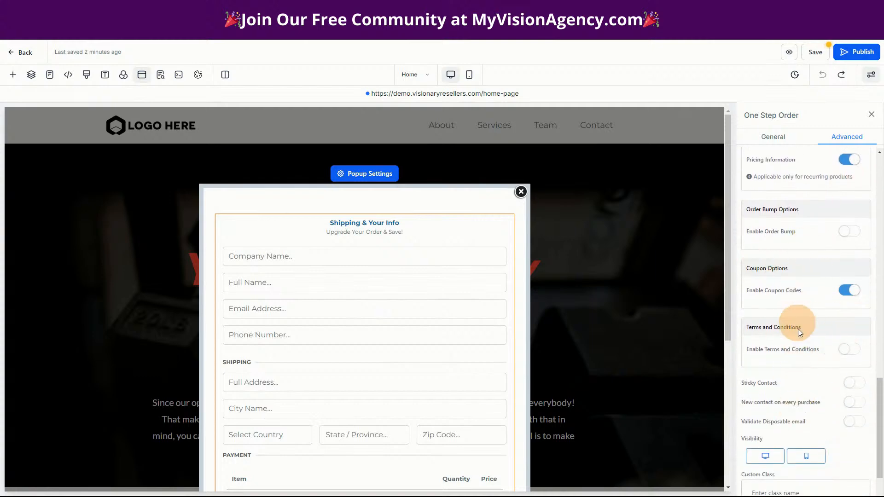
scroll(801, 427, "down", 1)
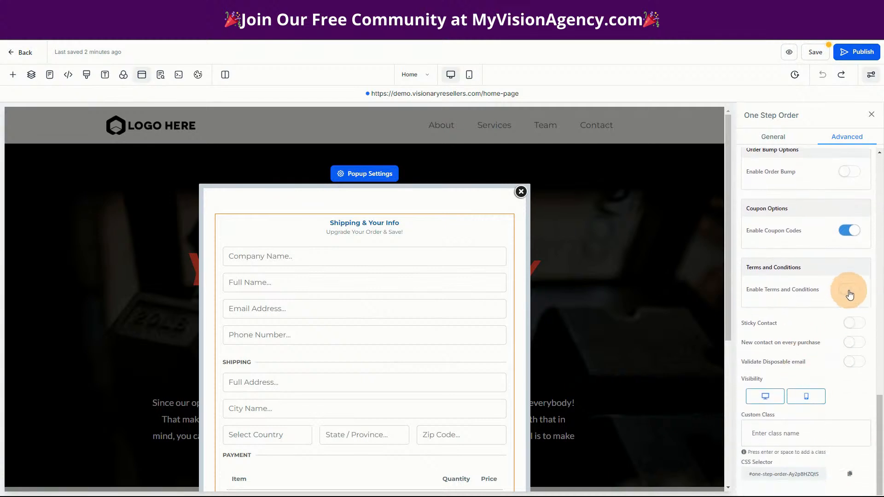
left_click(848, 290)
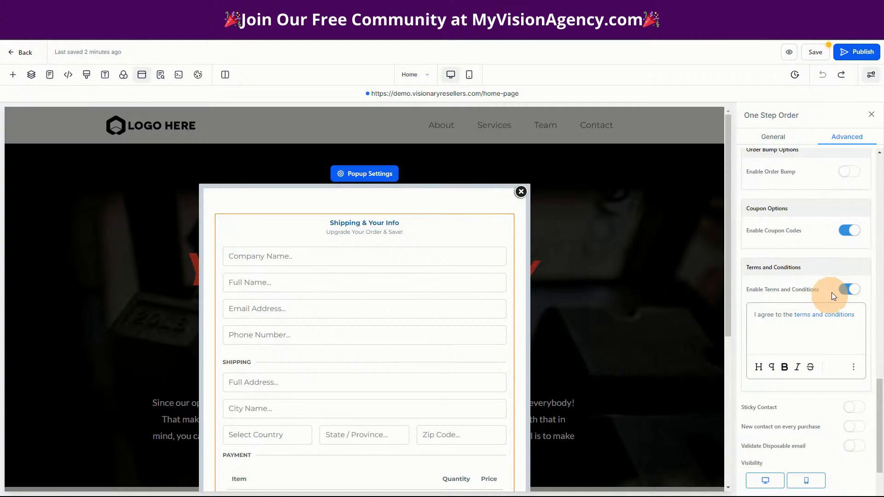
left_click(847, 291)
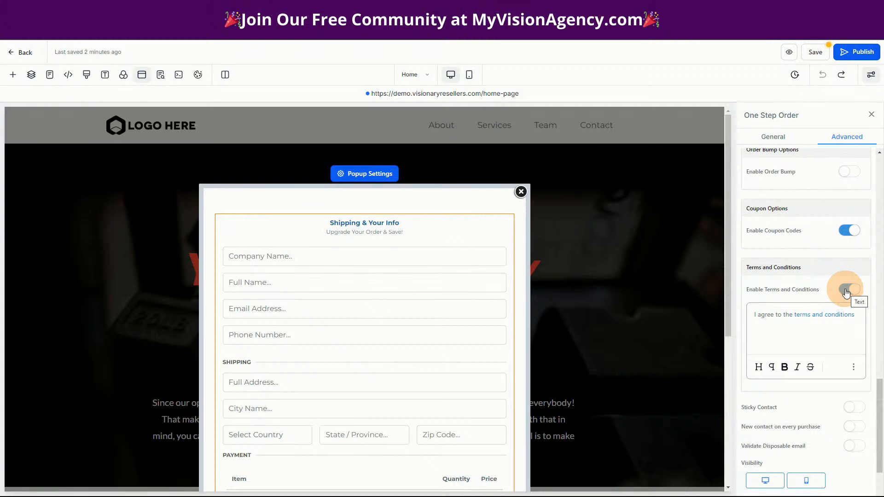
left_click(846, 291)
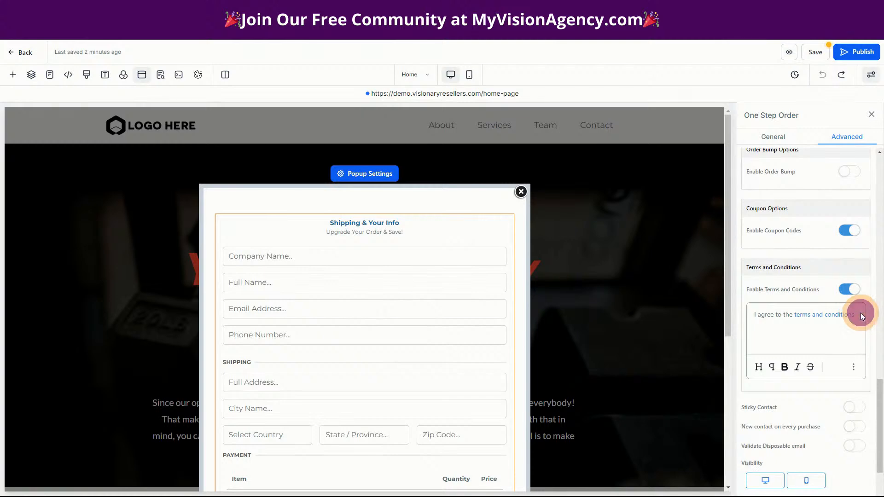
left_click_drag(855, 318, 791, 318)
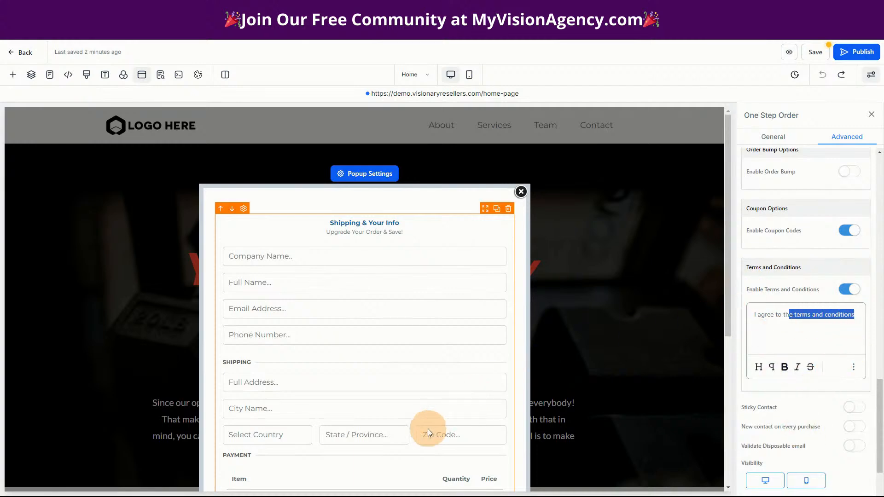
Check the agreement line in the popup's order form preview, and save and publish the page
scroll(428, 429, "down", 4)
scroll(428, 417, "down", 2)
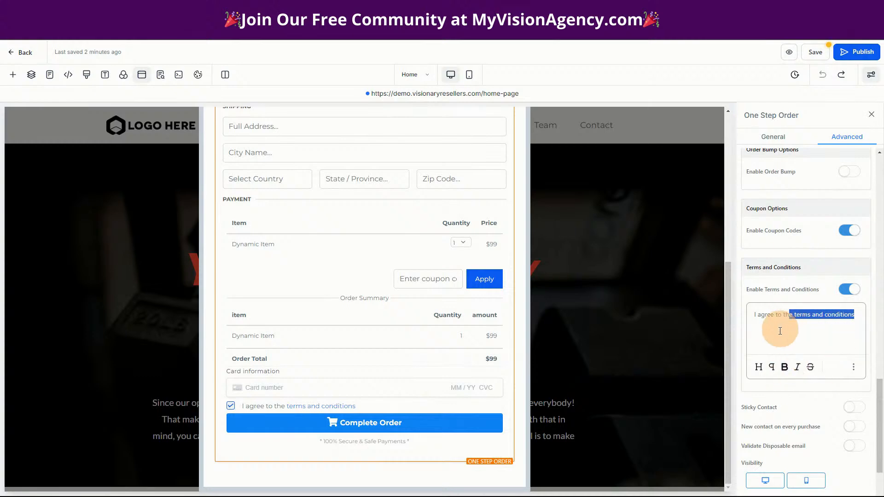
left_click(816, 51)
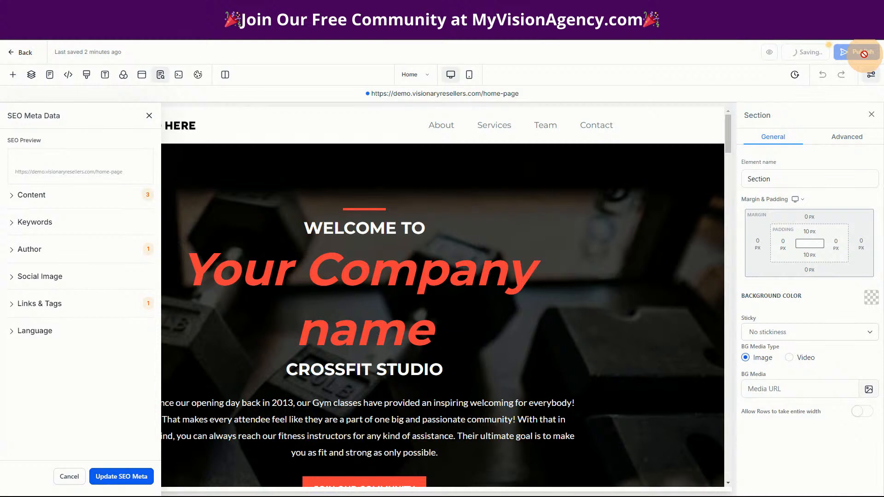
left_click(863, 53)
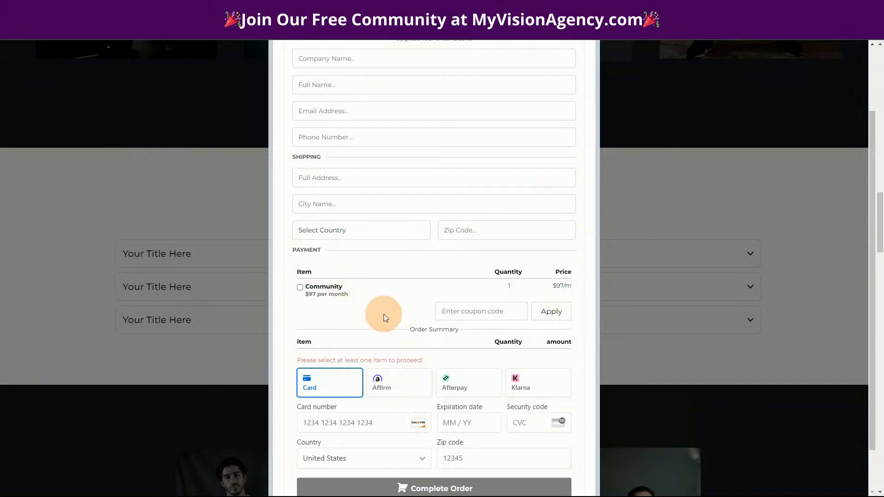
Reload the live gym page and check the Community item's selection and the terms and conditions line in its popup
key("F5")
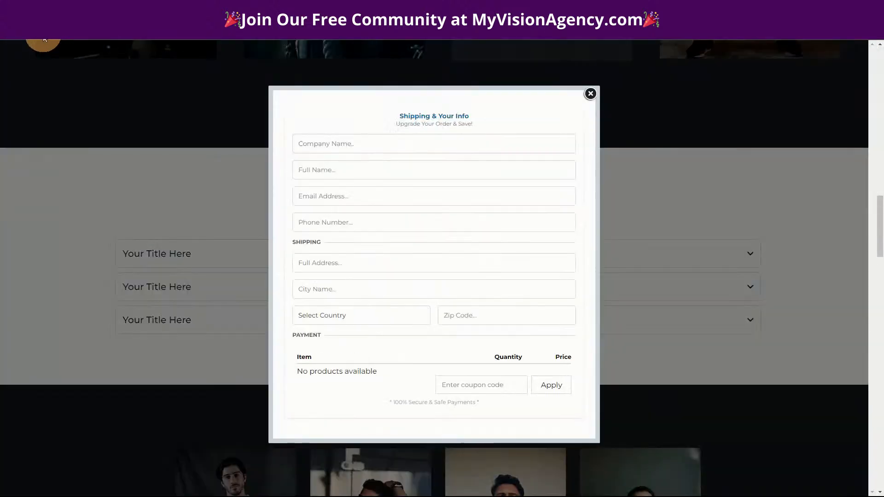
scroll(454, 335, "down", 3)
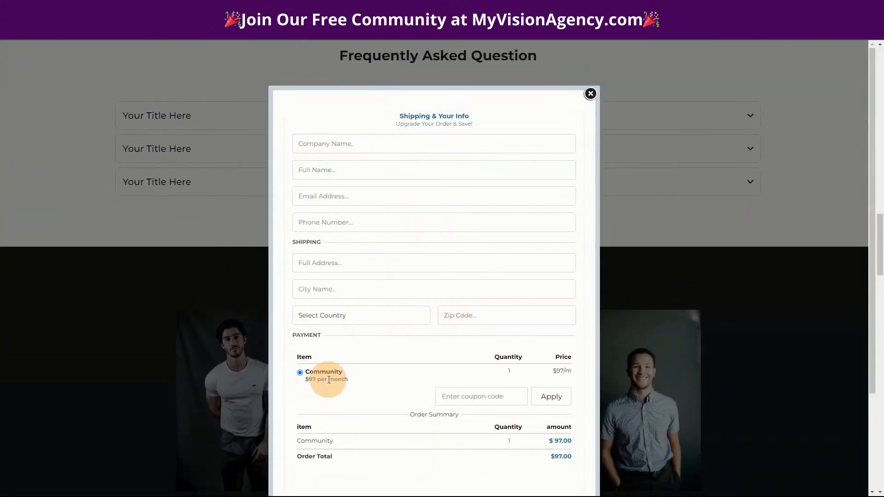
left_click(300, 372)
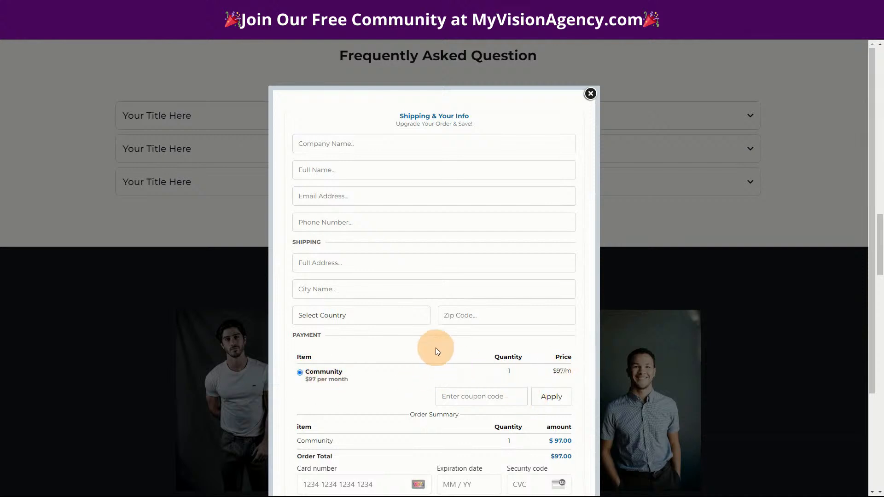
scroll(435, 348, "down", 3)
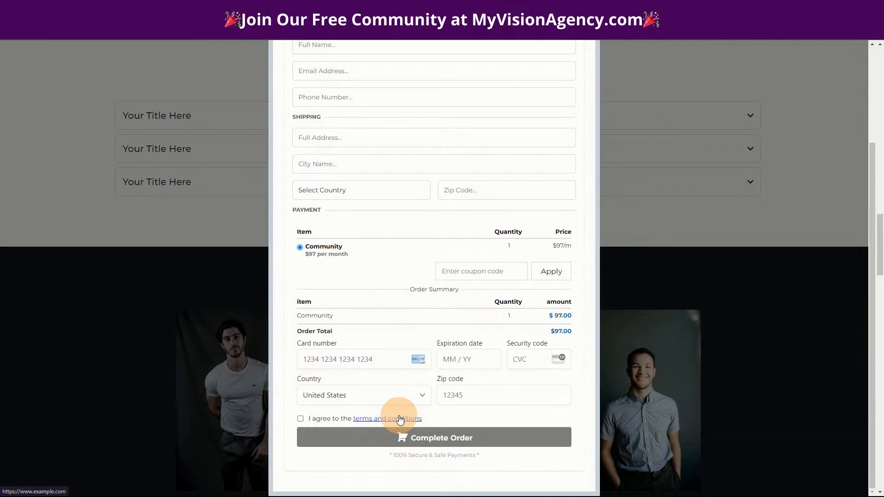
scroll(452, 424, "up", 3)
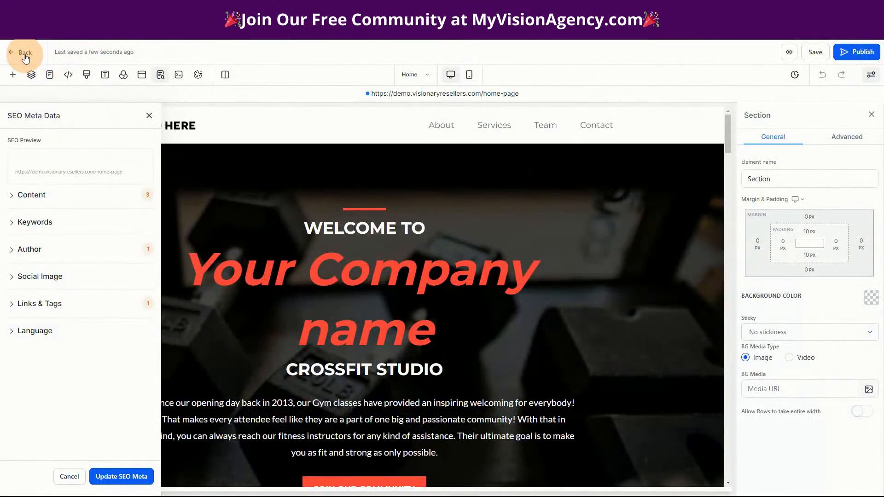
Leave the page editor and start a new affiliate campaign in the Affiliate Manager
left_click(26, 54)
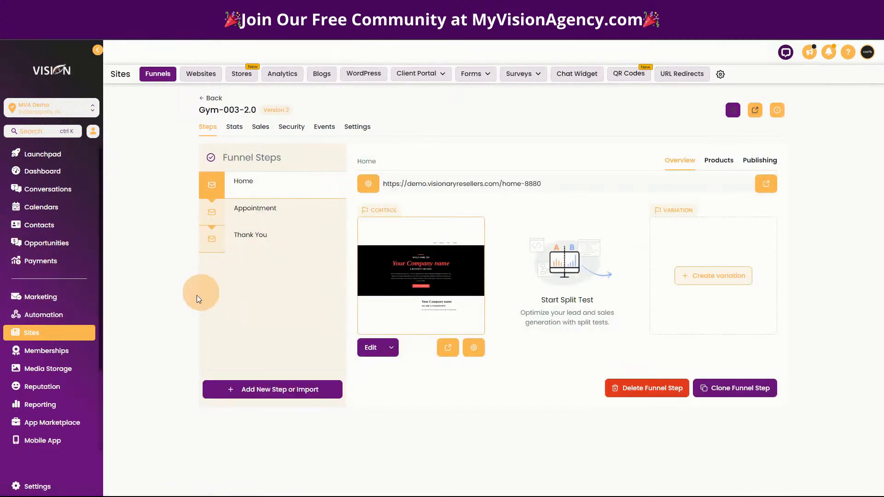
left_click(41, 296)
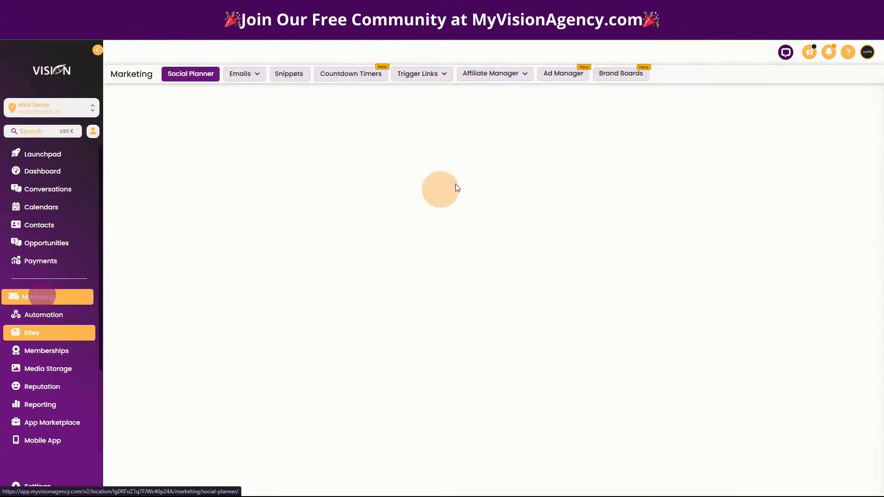
mouse_move(507, 72)
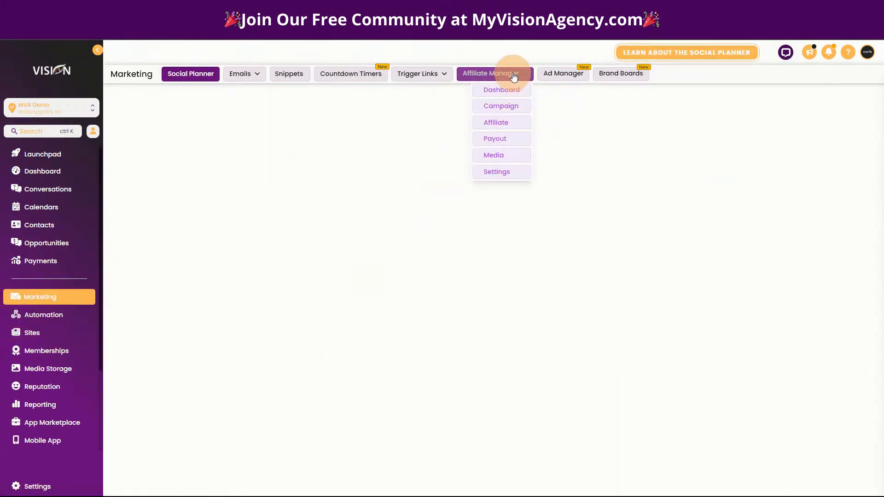
left_click(501, 105)
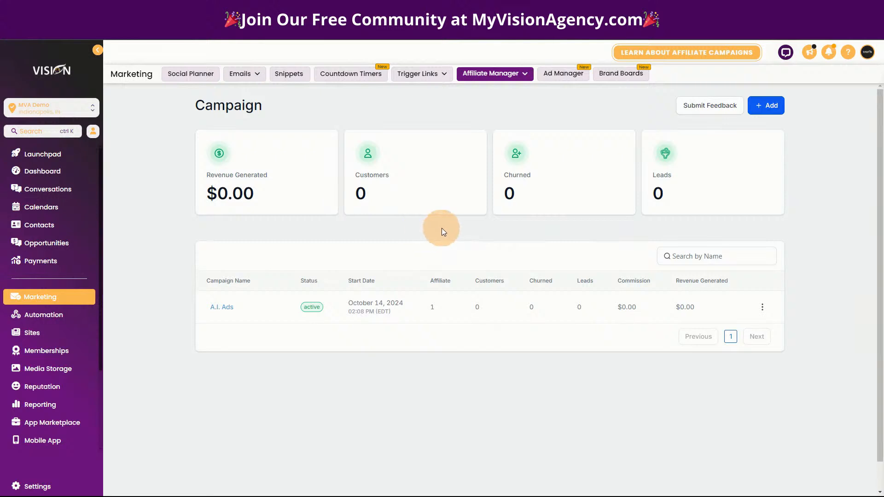
left_click(766, 105)
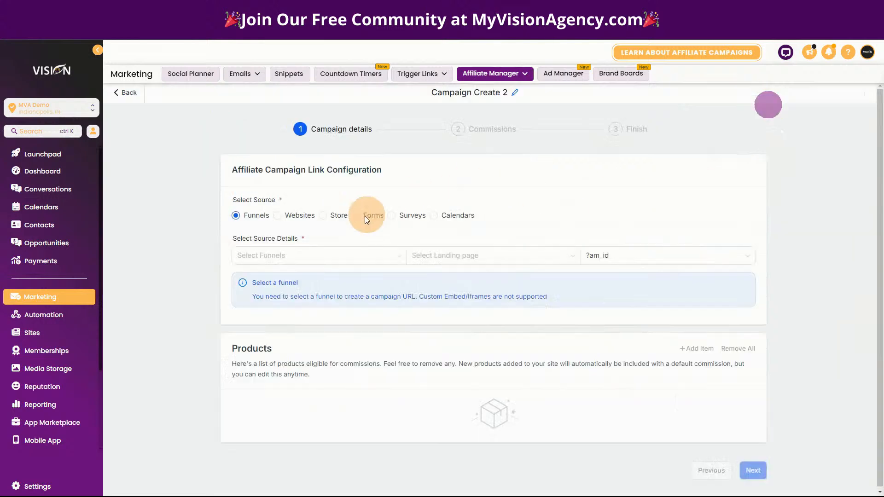
Set the campaign's source to the Gym-003-2.0 funnel with Home as landing page, and check its eligible products
left_click(253, 213)
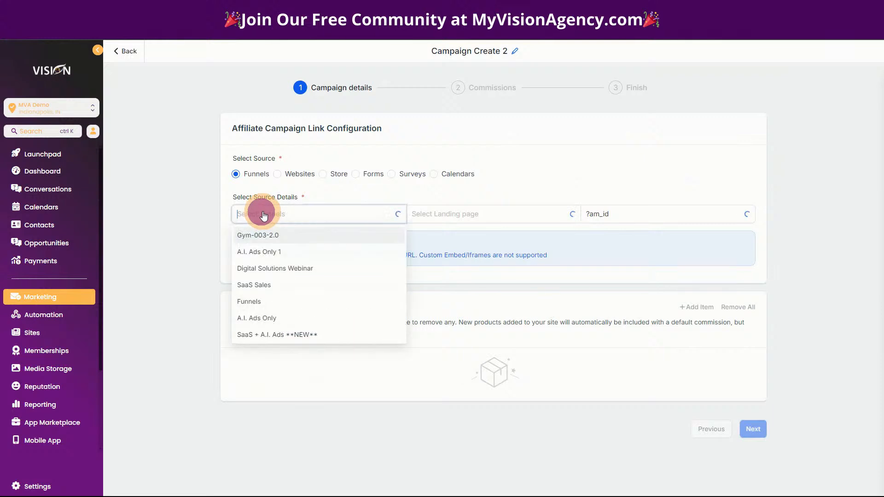
left_click(274, 234)
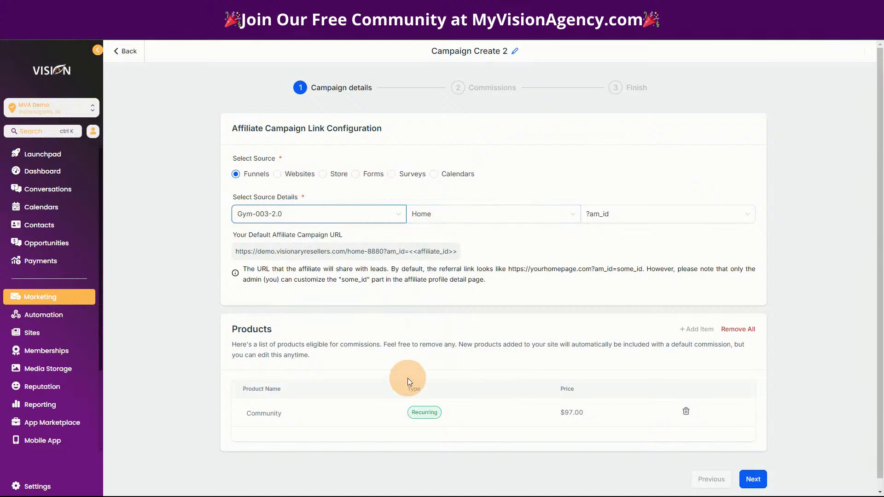
scroll(464, 388, "down", 1)
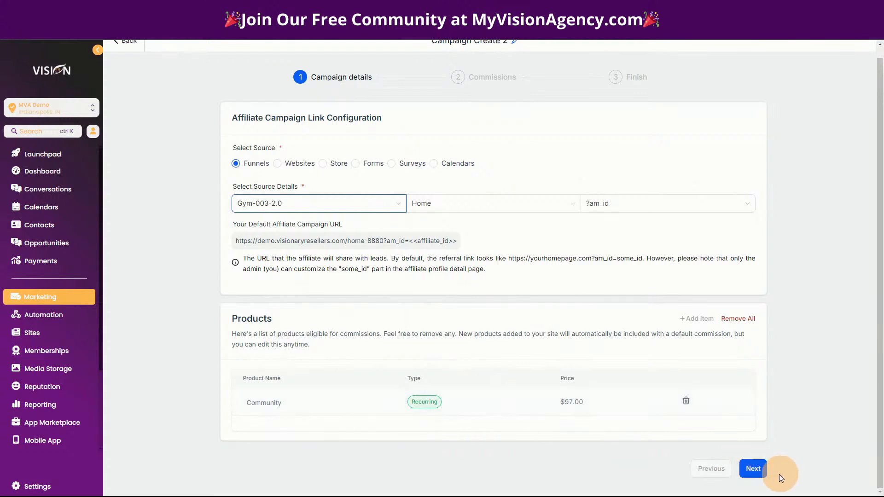
Proceed to the campaign's commissions and set the default commission for all products to 30%
left_click(753, 469)
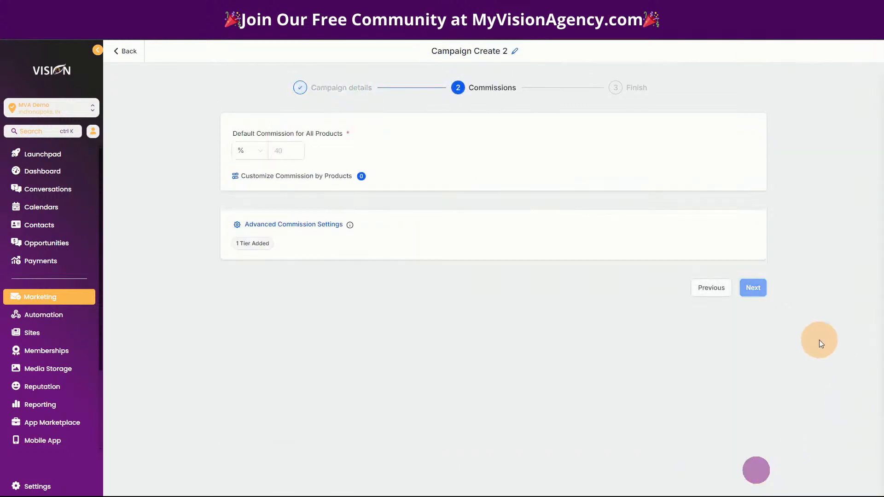
left_click(286, 150)
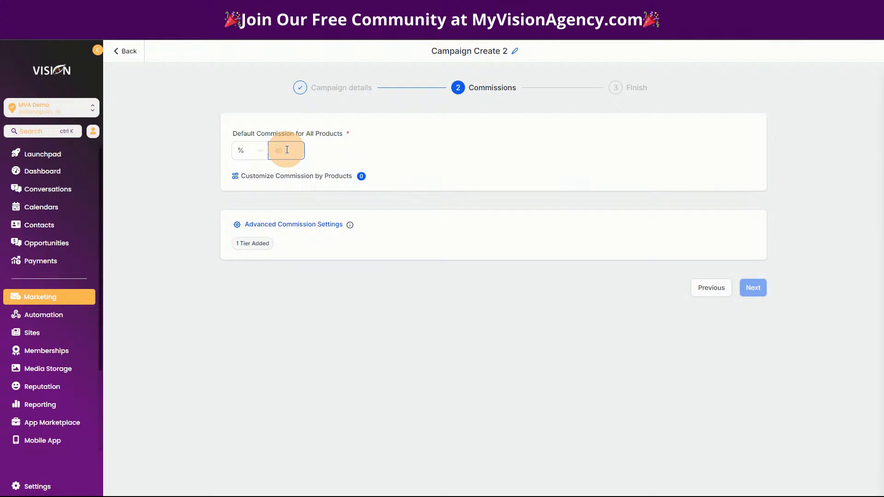
type("30")
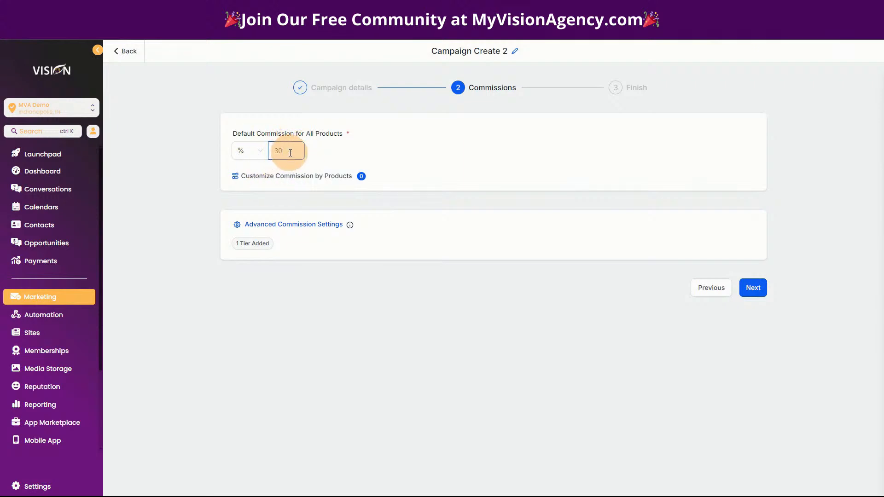
Check the per-product commission customization for the Community product and close it without changes
left_click(291, 153)
left_click(264, 180)
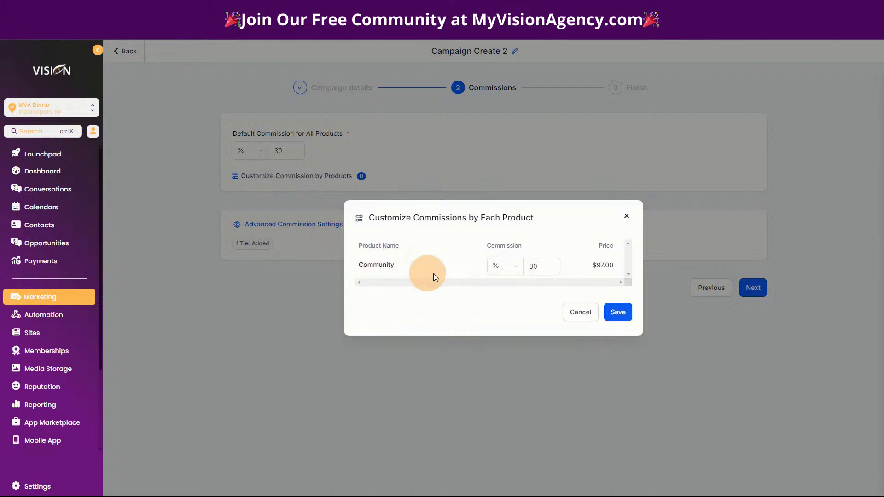
left_click(550, 268)
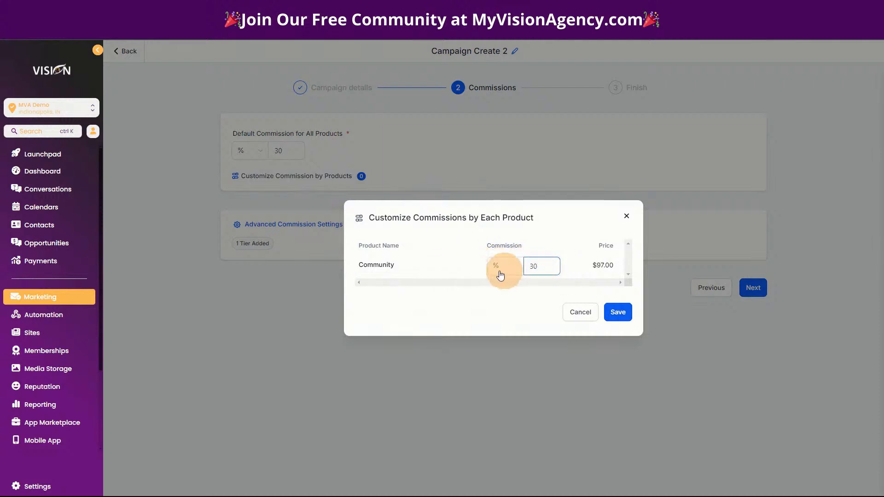
left_click(626, 216)
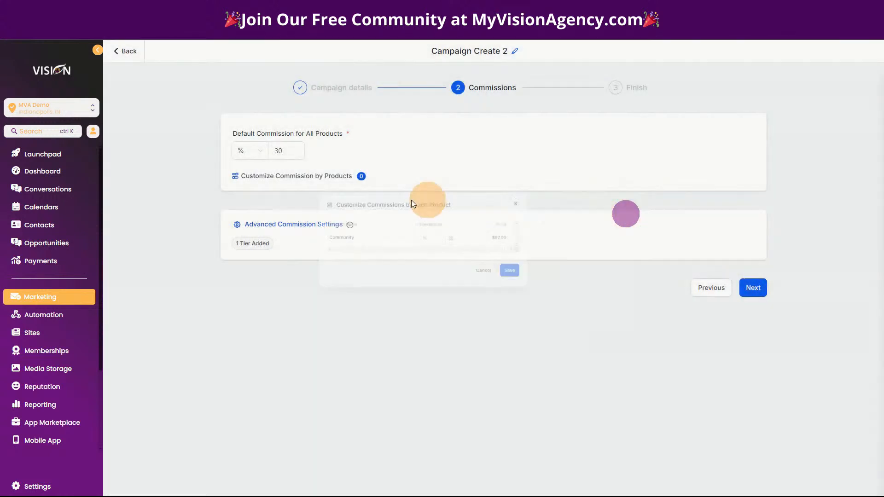
Save the advanced commission settings with the number of tiers kept at 1 tier, and proceed to the campaign's finish stage
left_click(278, 224)
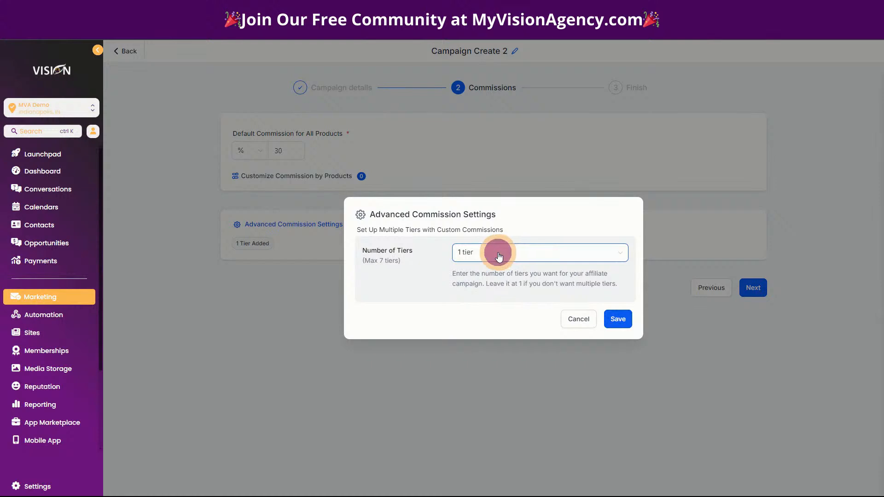
left_click(504, 254)
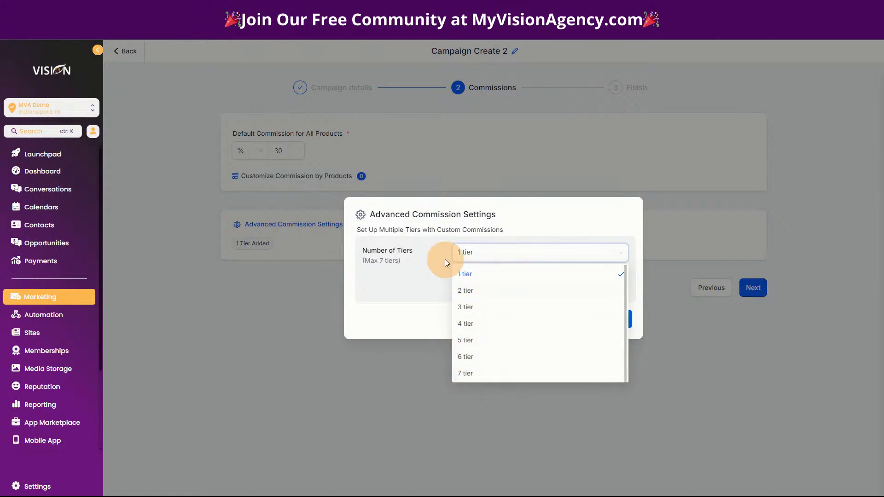
left_click(411, 242)
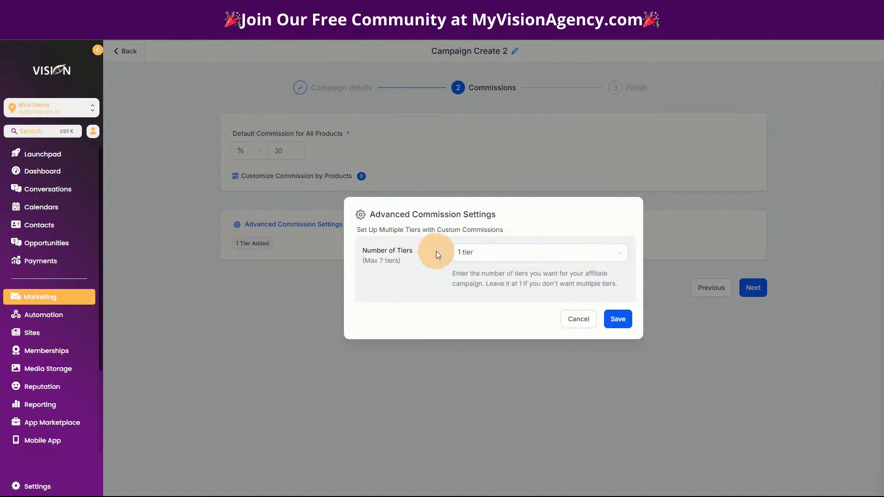
left_click(622, 324)
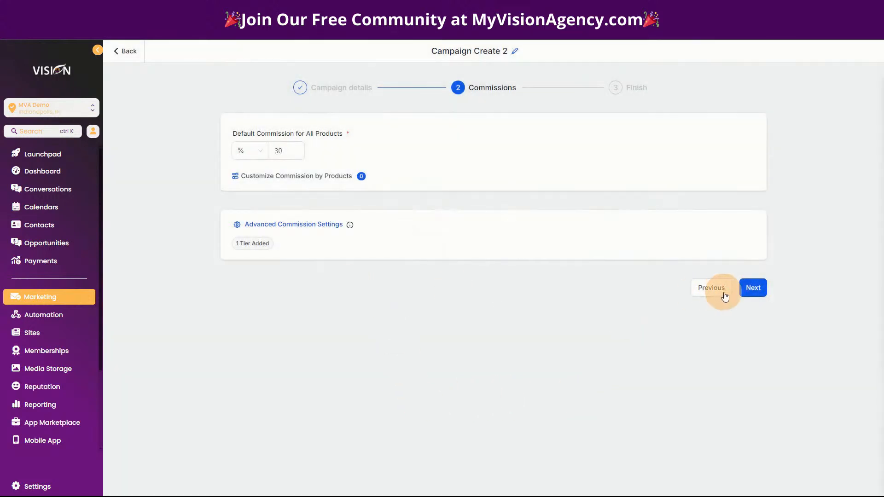
left_click(752, 289)
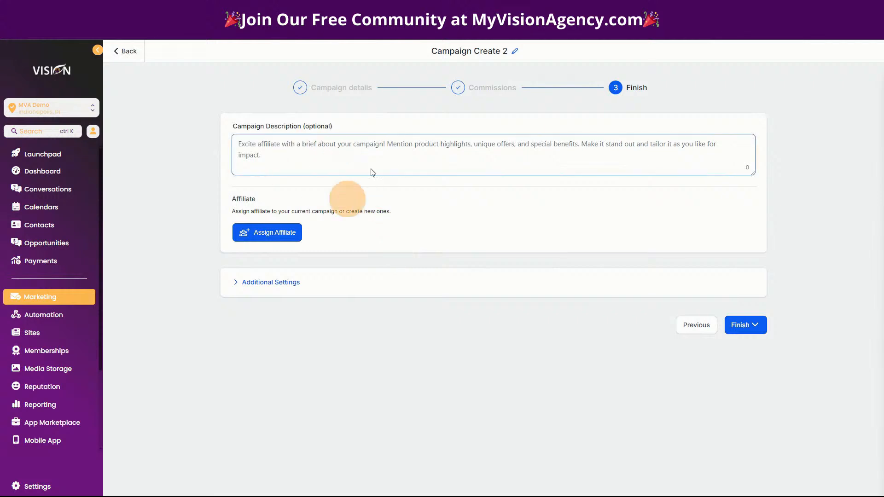
Look through the affiliates available for assignment to the campaign without selecting any
left_click(264, 236)
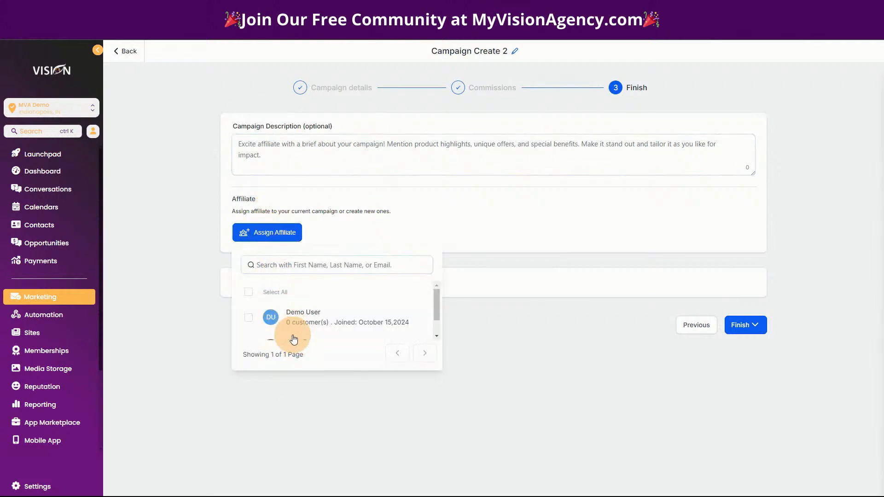
scroll(284, 322, "down", 1)
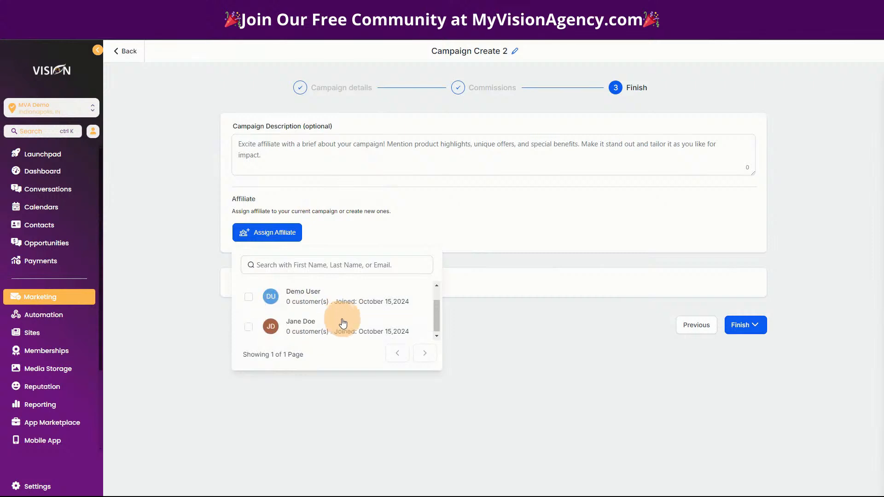
left_click(500, 238)
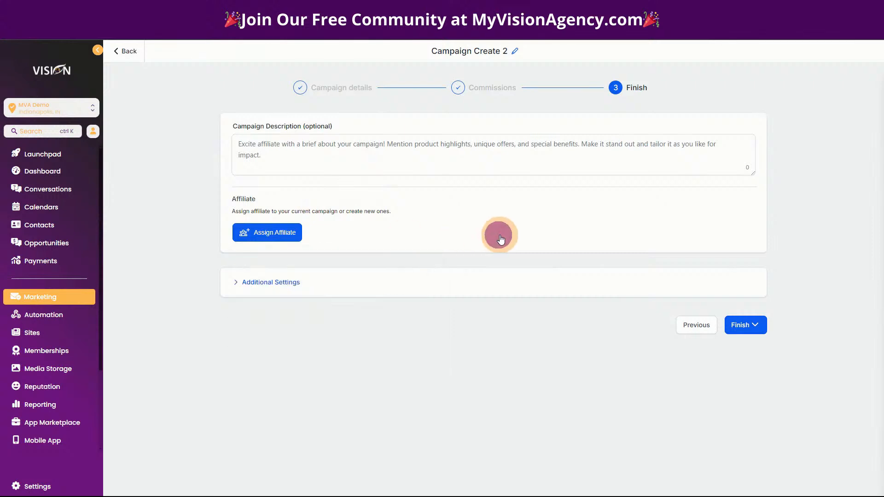
Expand the campaign's additional settings and keep affiliate email notifications switched on
left_click(285, 282)
scroll(460, 323, "down", 3)
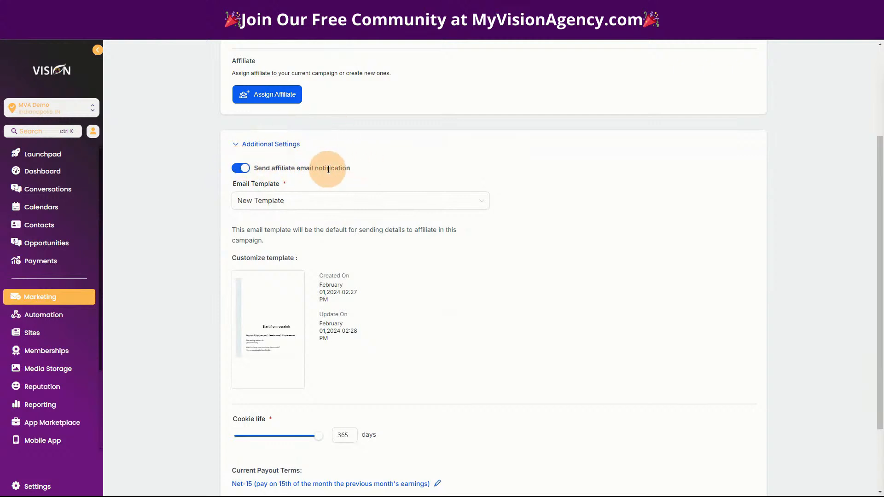
left_click(242, 169)
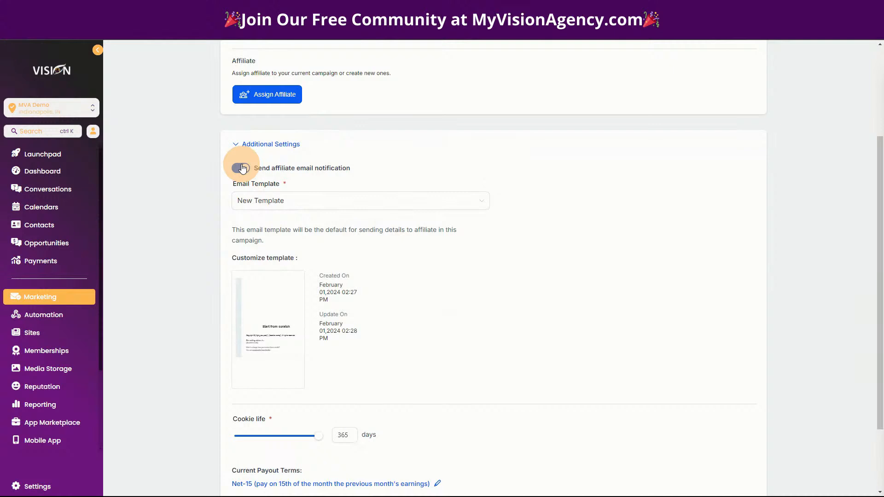
left_click(242, 168)
left_click(241, 167)
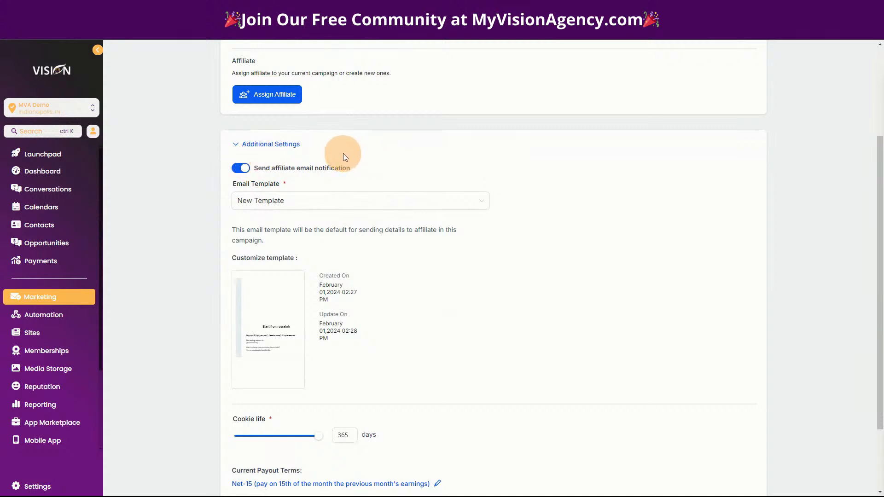
Open the New Template notification email in its editor and close it without saving
mouse_move(272, 295)
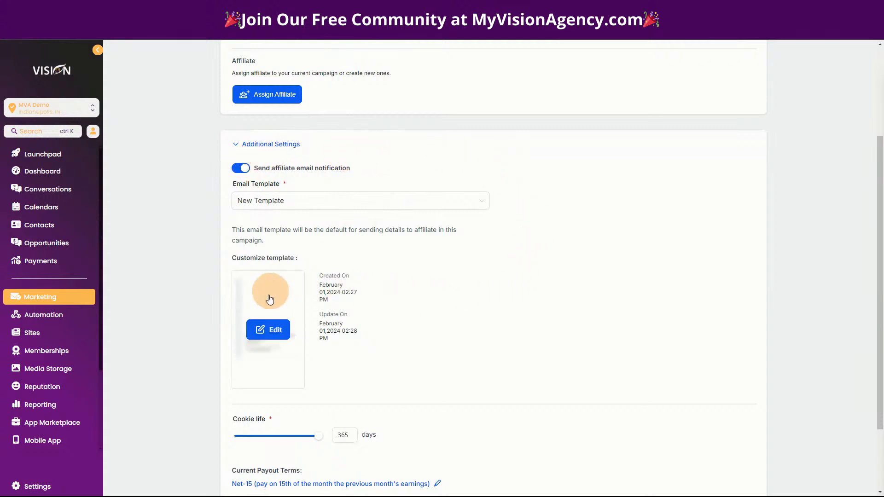
left_click(268, 328)
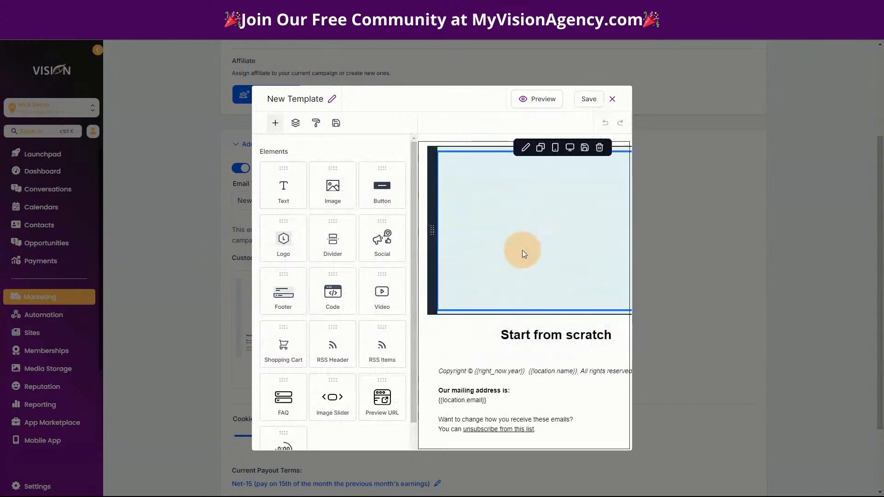
left_click(599, 148)
left_click(612, 100)
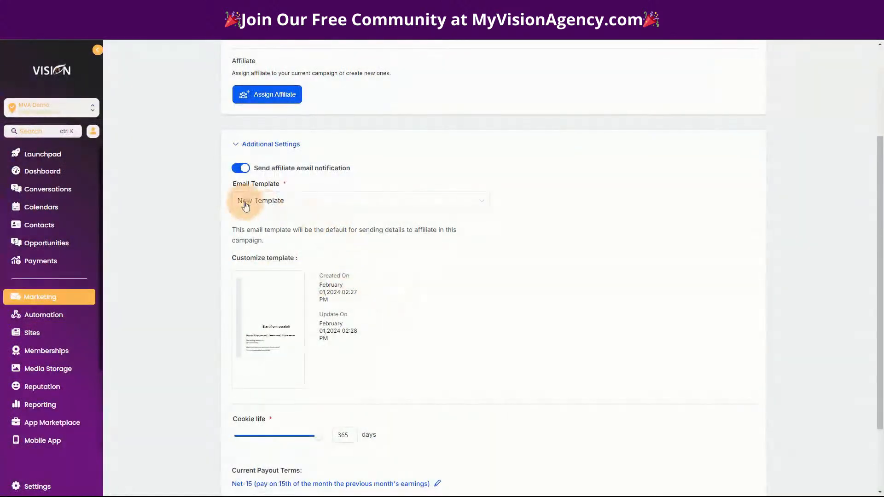
Set the affiliate notification's email template to Default Template
left_click(292, 198)
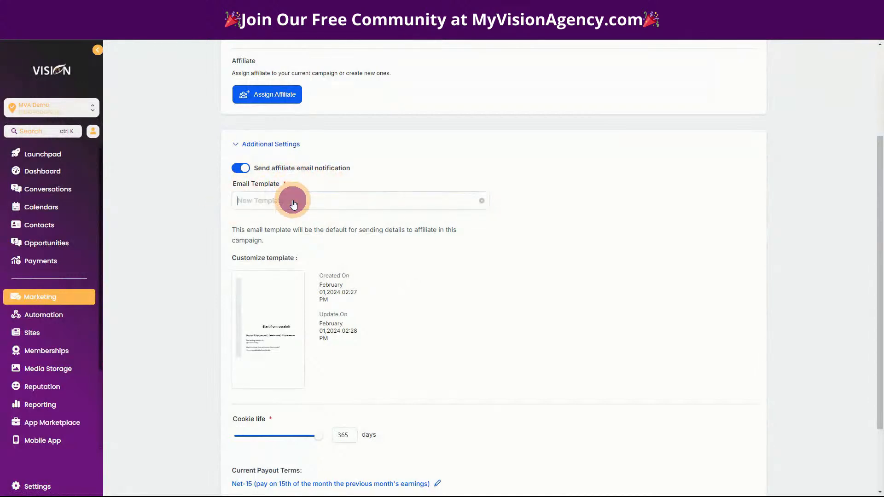
left_click(273, 223)
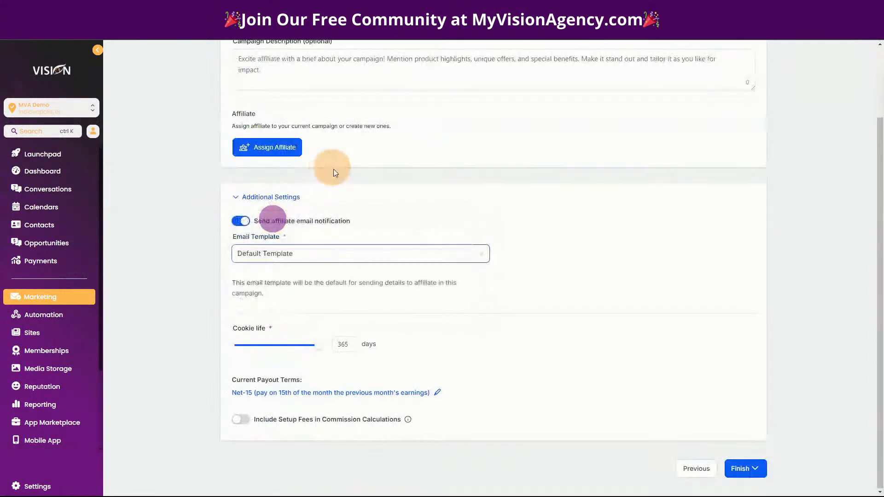
left_click(241, 220)
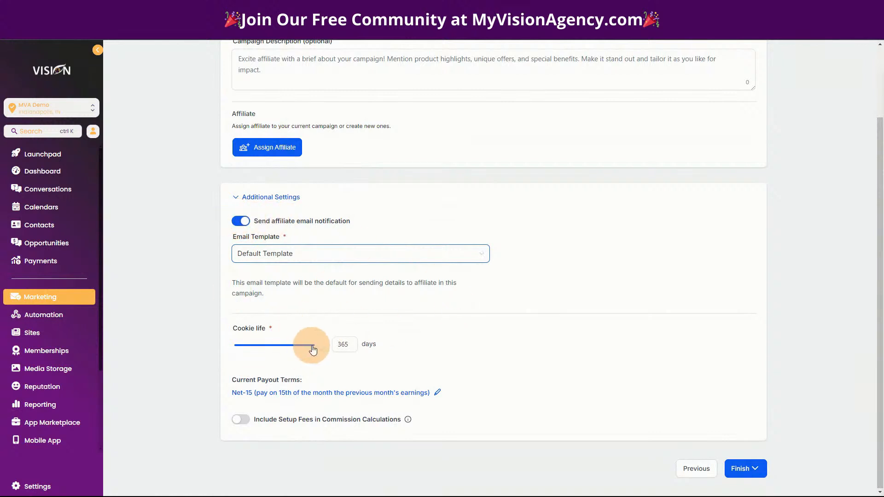
Set the campaign's cookie life to 90 days
mouse_move(317, 345)
left_mouse_down()
mouse_move(269, 349)
mouse_move(327, 348)
mouse_move(303, 352)
left_mouse_up()
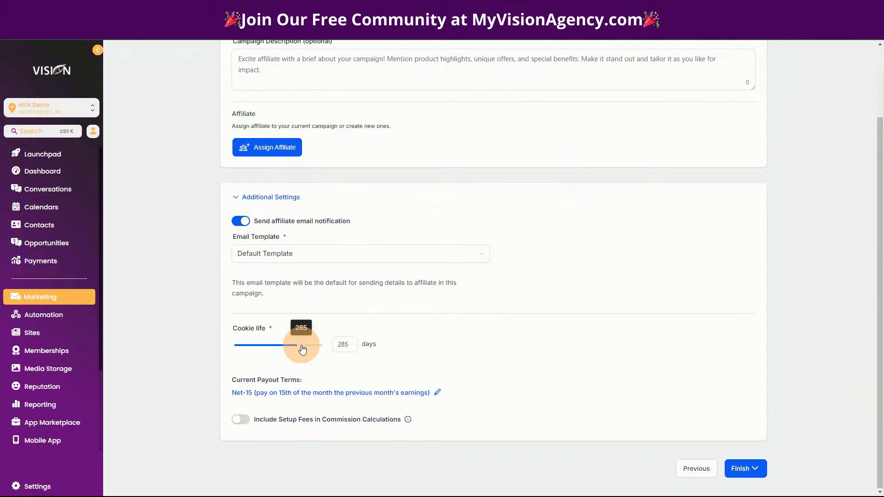
left_click_drag(302, 349, 258, 353)
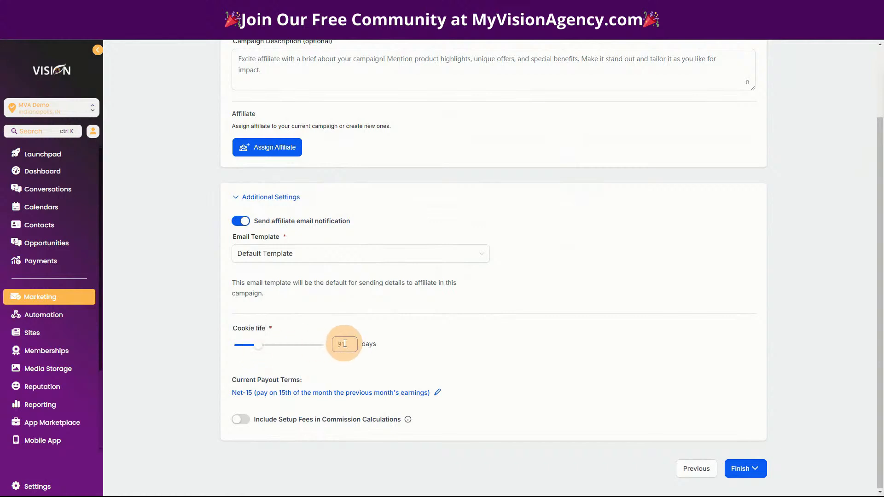
left_click(341, 344)
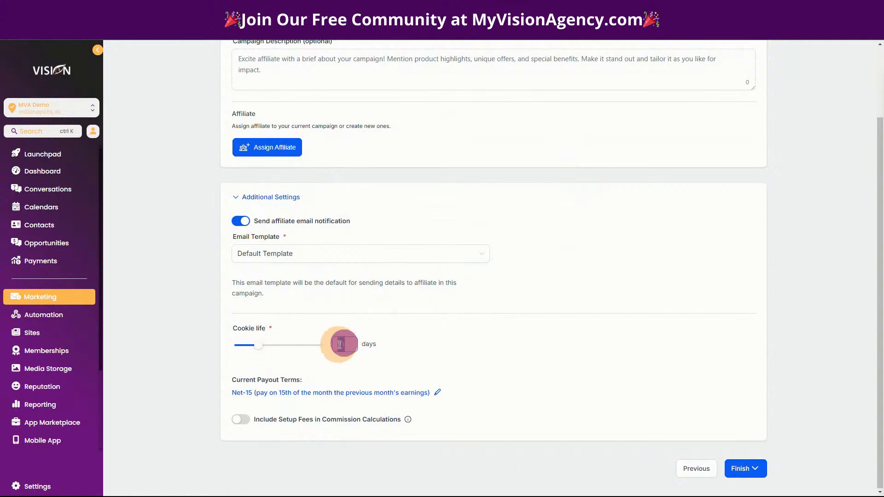
left_click(474, 355)
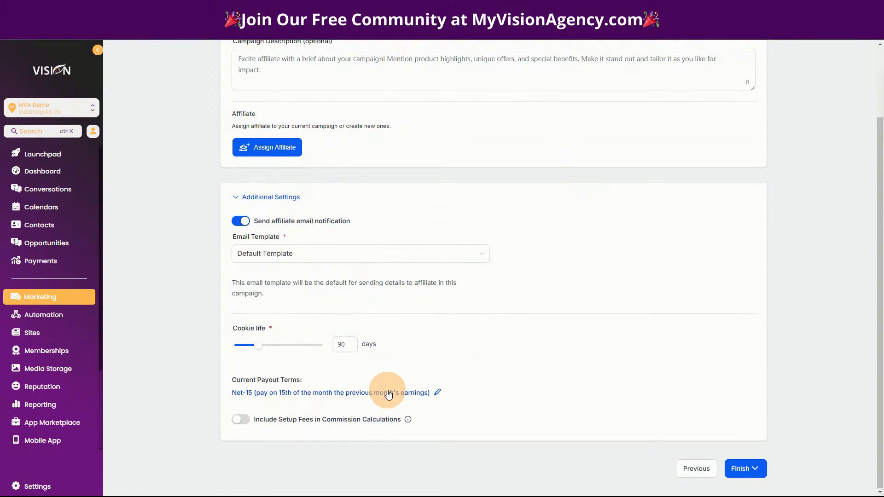
Review the payout terms options and try including setup fees in commission calculations, leaving both settings as they were
left_click(388, 395)
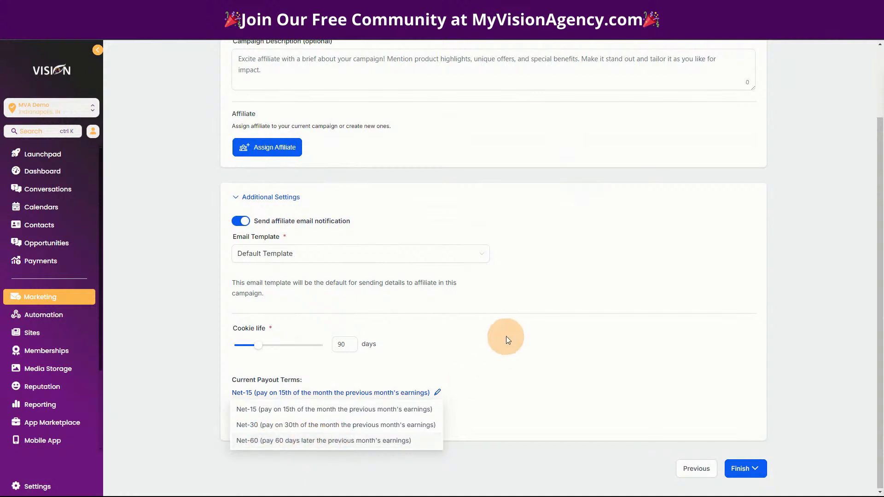
left_click(490, 352)
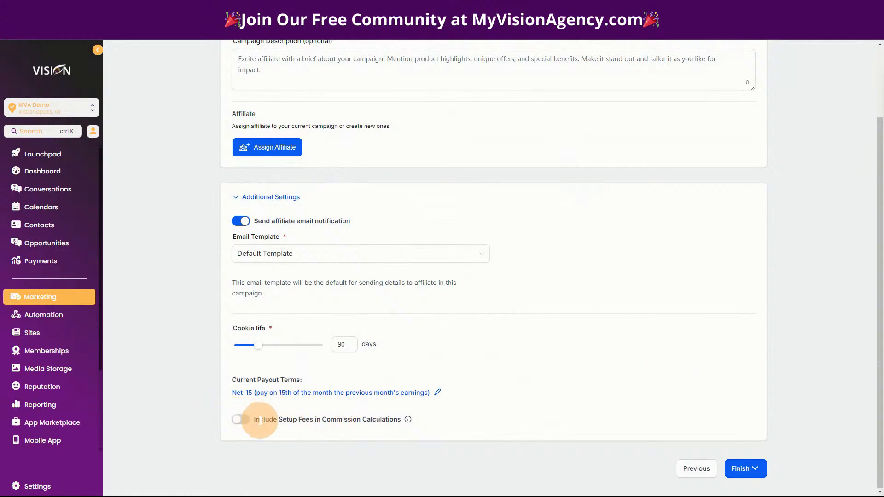
left_click(241, 420)
left_click(232, 421)
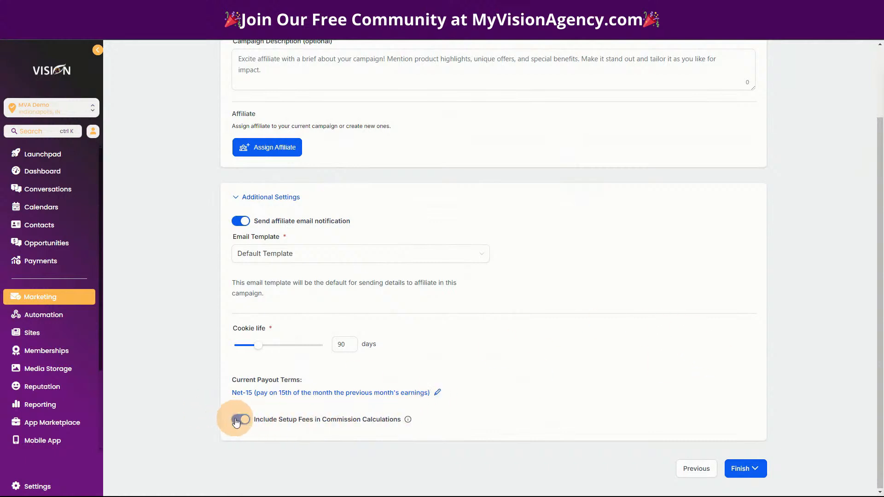
Finish the affiliate campaign by publishing it now
left_click(747, 471)
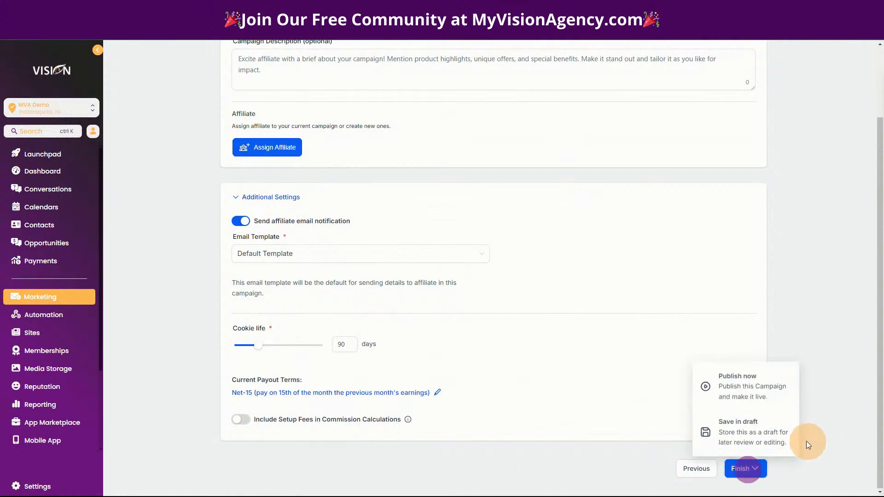
left_click(752, 386)
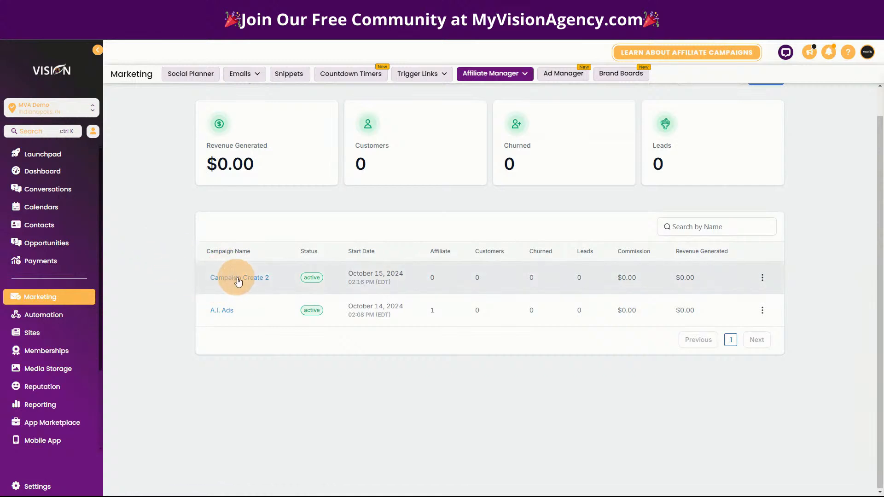
Open the Campaign Create 2 affiliate campaign and rename it Community
left_click(248, 279)
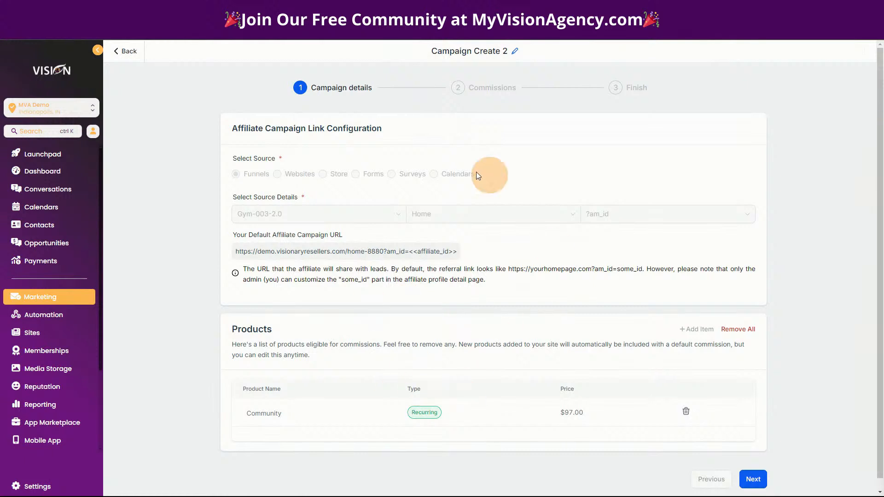
left_click(514, 51)
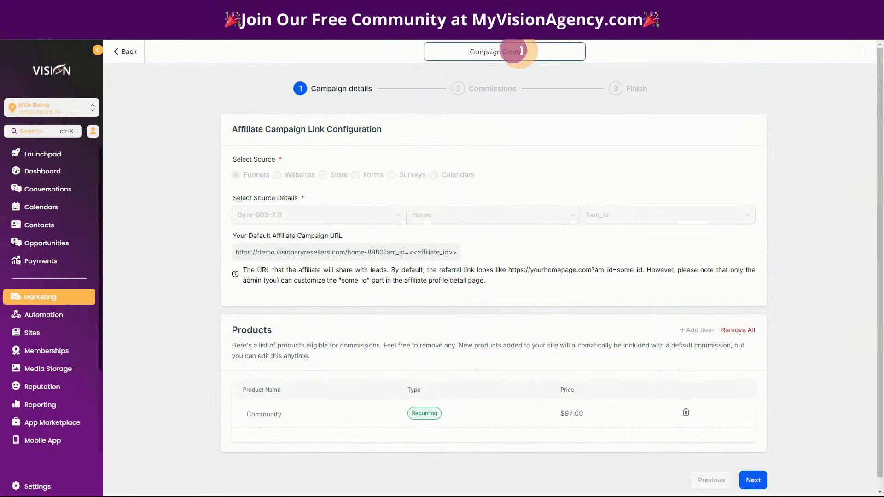
left_click_drag(535, 52, 455, 48)
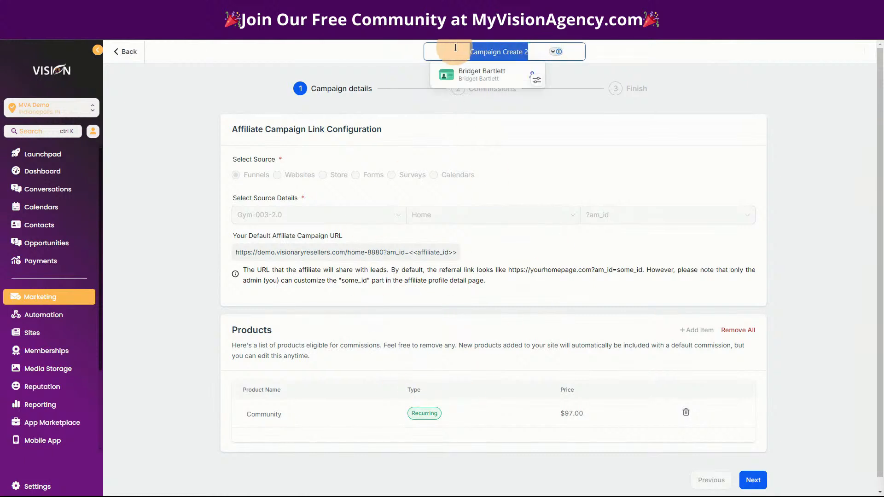
type("COmmunity")
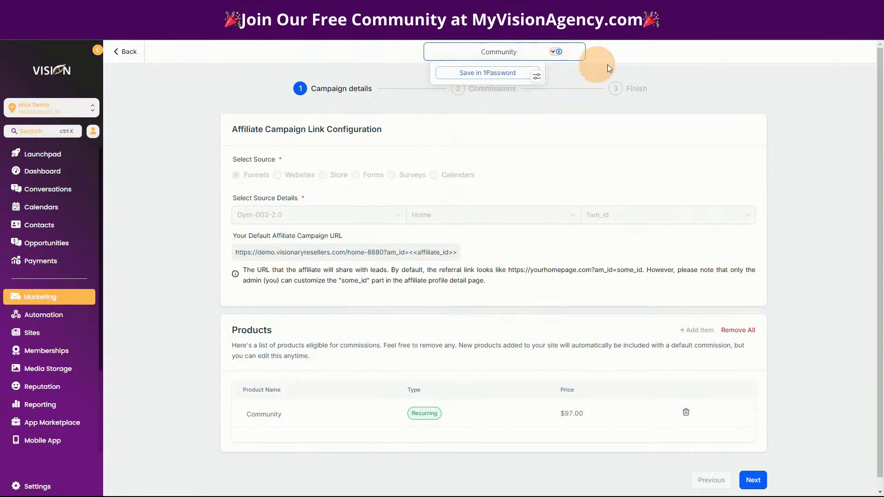
left_click(645, 67)
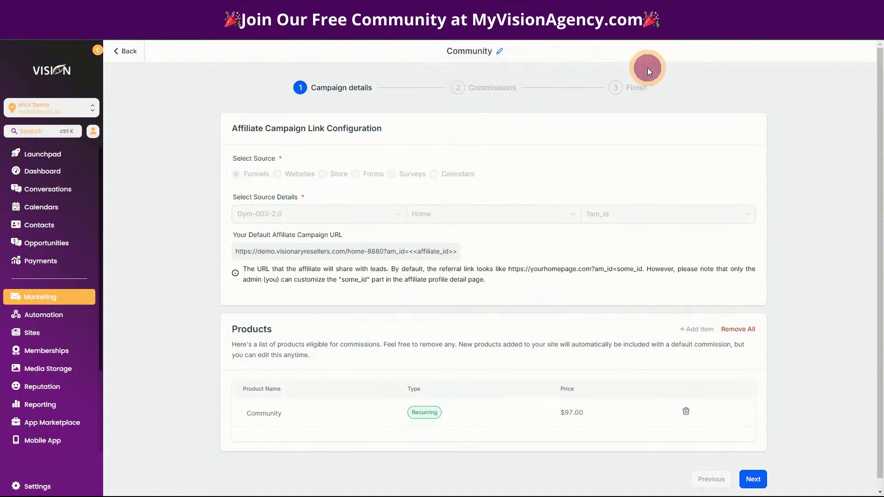
Go through the campaign's commissions stage unchanged and finish the setup to save the renamed campaign
left_click(752, 479)
left_click(752, 287)
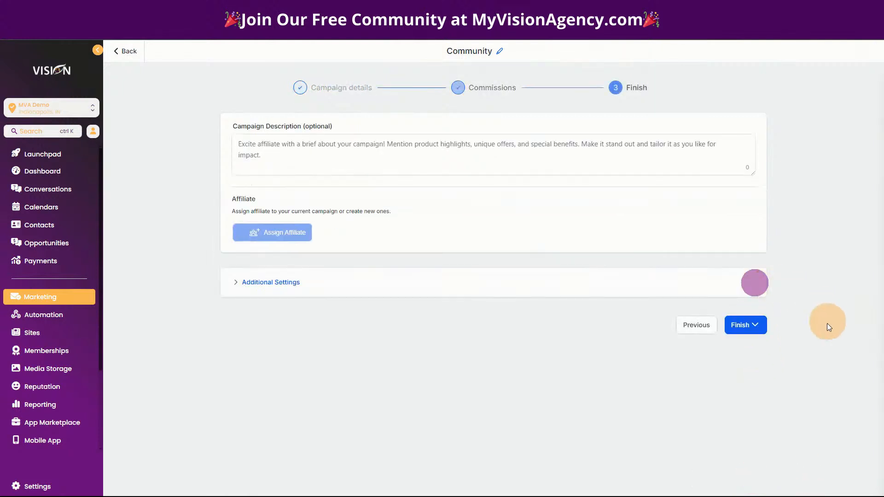
left_click(748, 322)
left_click(741, 198)
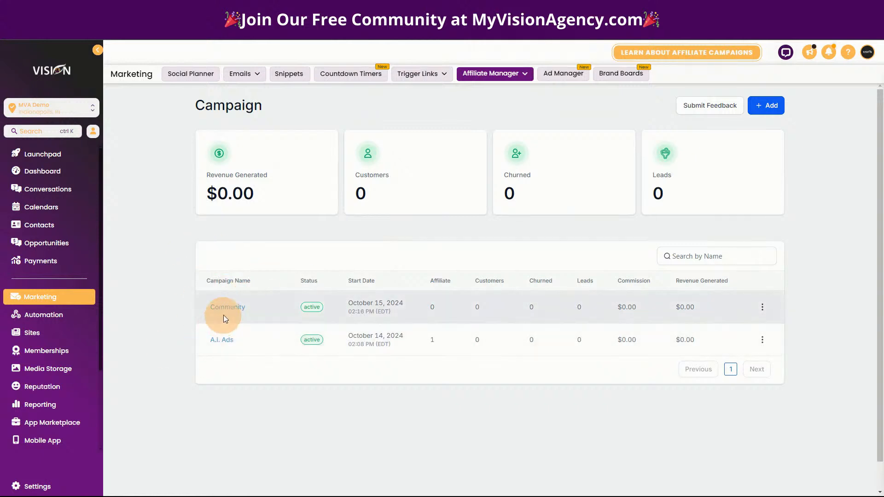
Create a new automation workflow and name it Community, dismissing the notice about multiple opportunities
left_click(42, 314)
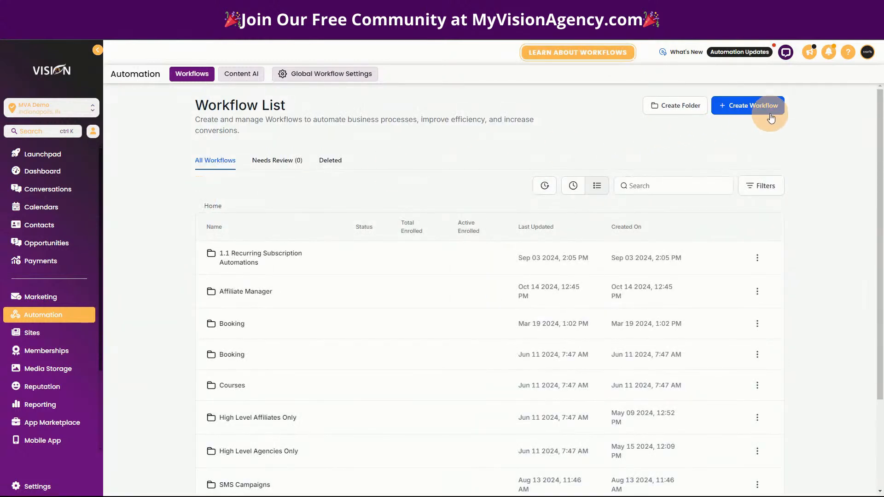
left_click(759, 106)
left_click(748, 143)
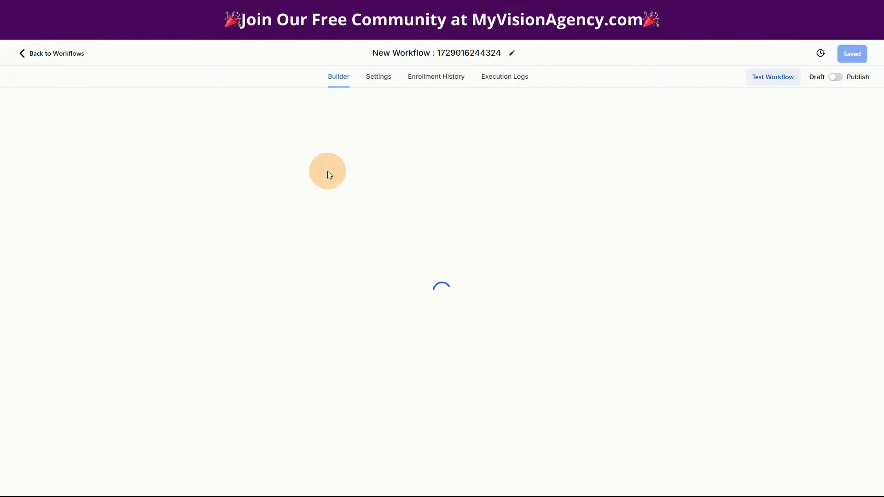
left_click(375, 52)
left_click_drag(376, 53, 501, 54)
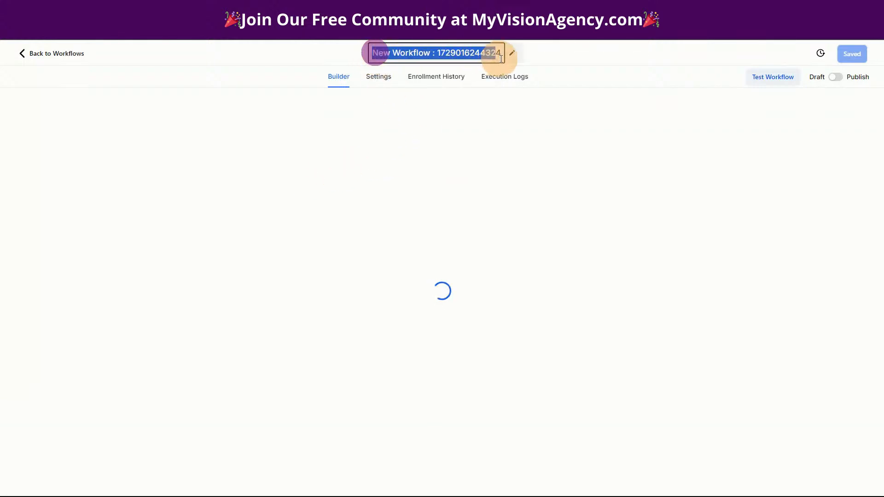
type("C")
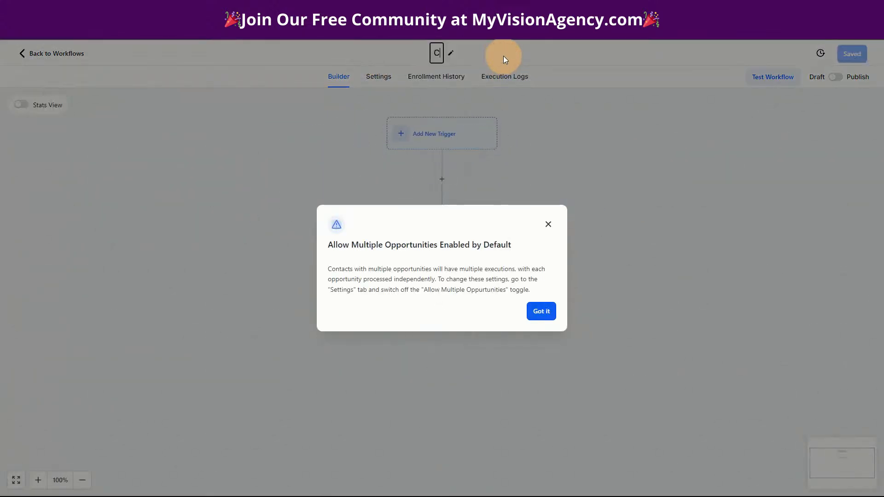
type("ommunity")
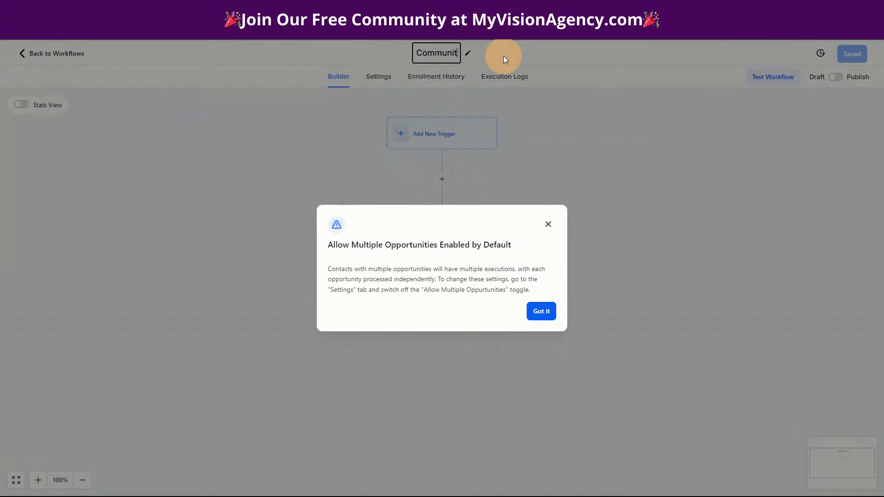
left_click(542, 311)
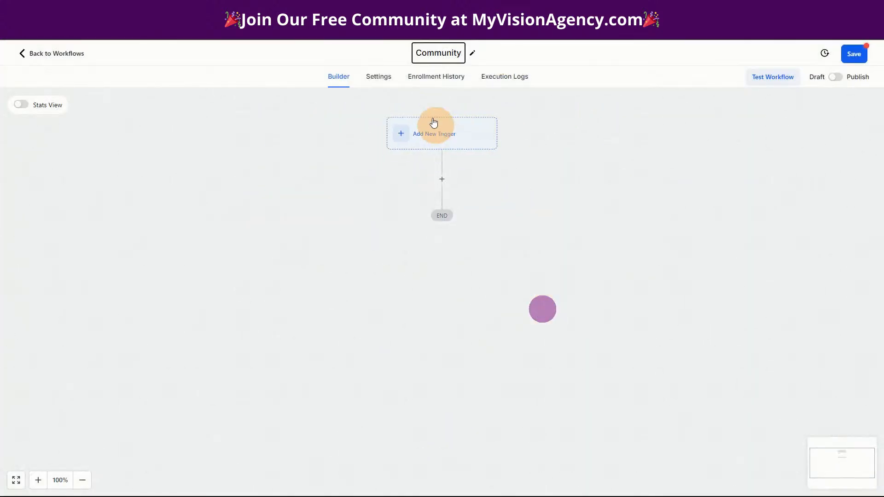
left_click(524, 54)
Add a new workflow trigger of the type Order Submitted
left_click(434, 132)
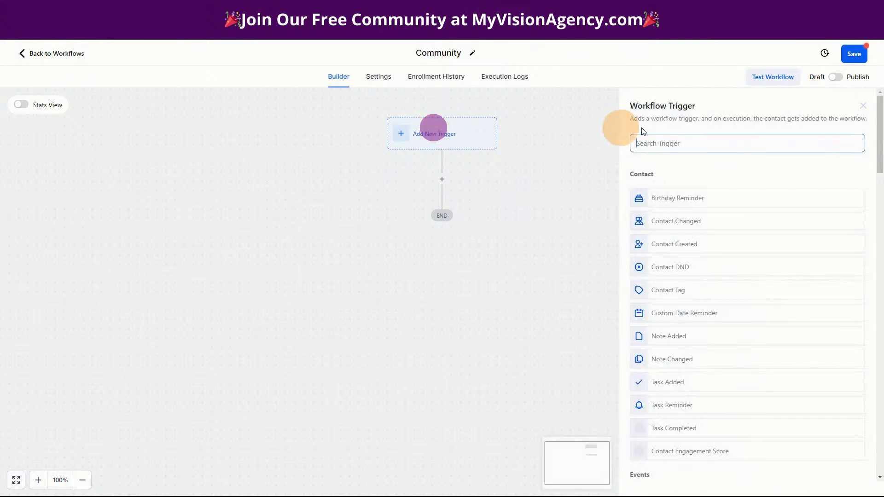
type("order")
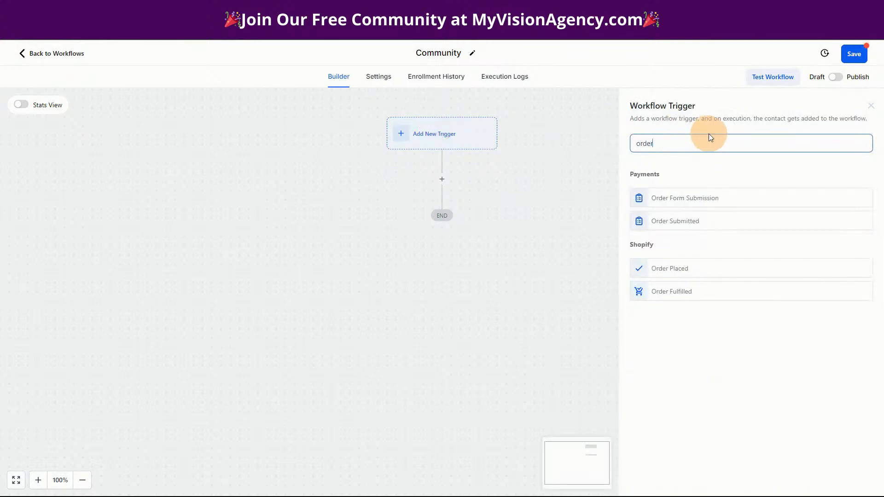
left_click(681, 221)
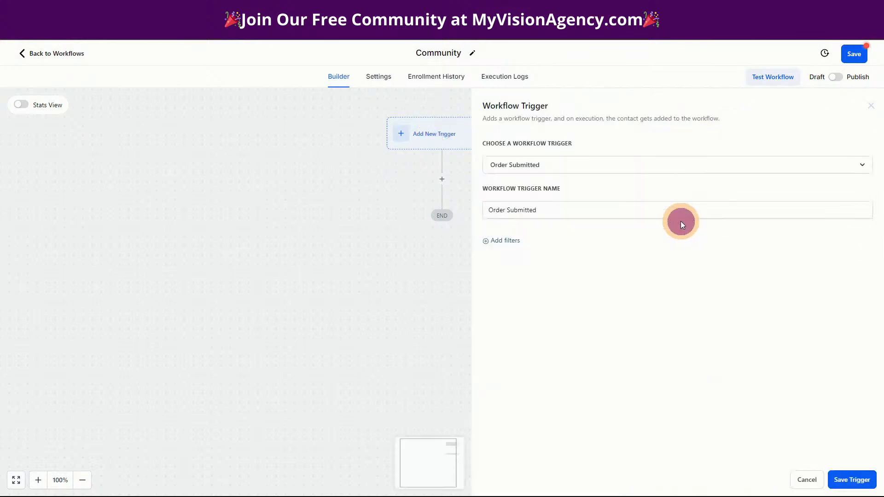
Filter the Order Submitted trigger to Global Product Is Community and save the trigger
left_click(516, 241)
left_click(529, 253)
left_click(522, 309)
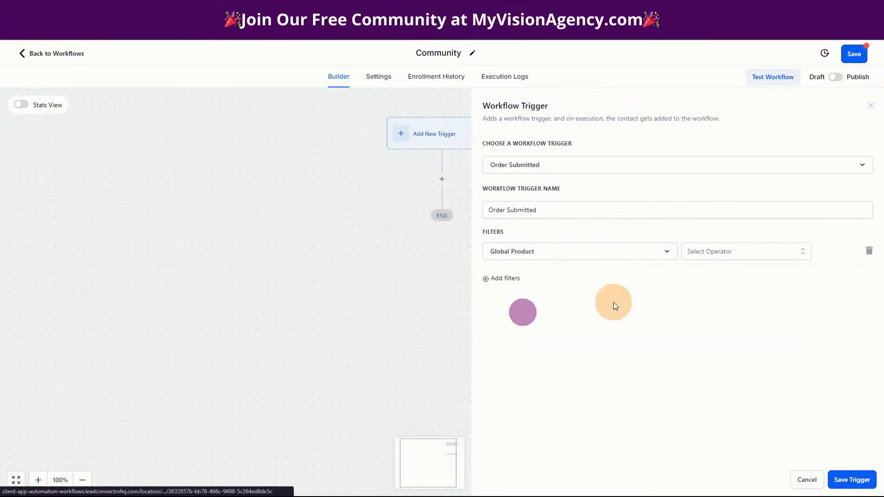
left_click(711, 253)
left_click(691, 272)
left_click(766, 252)
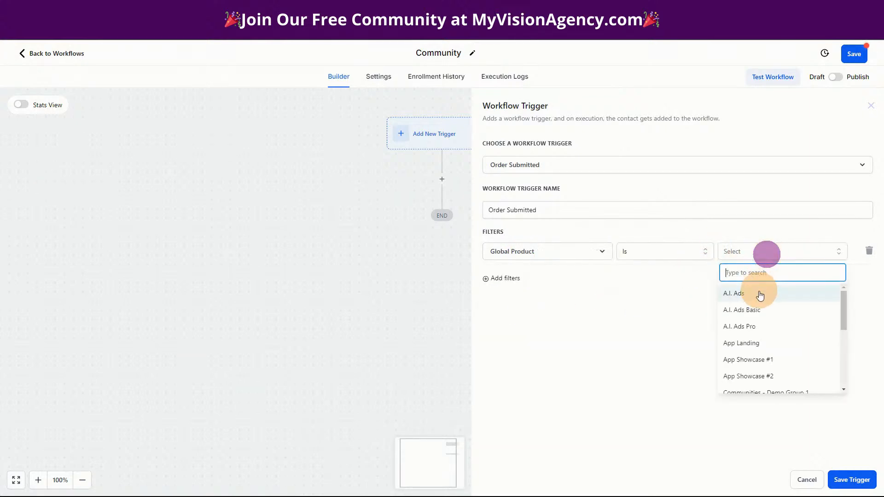
type("comm")
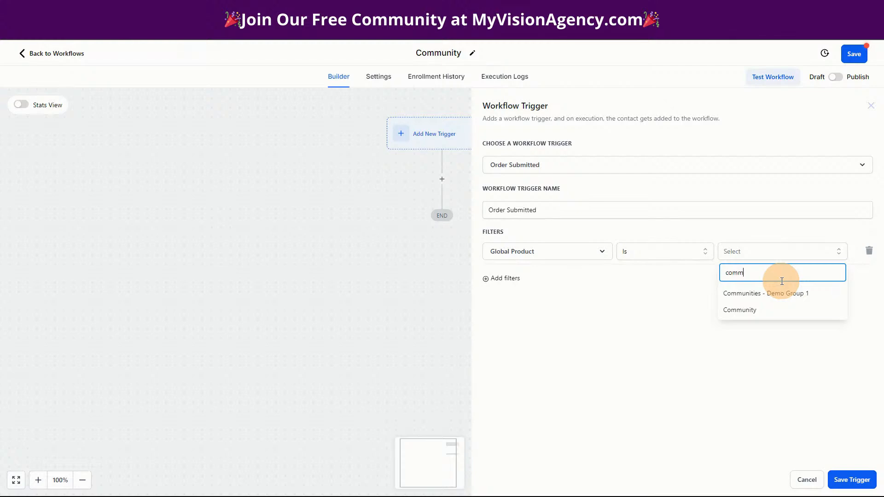
left_click(767, 311)
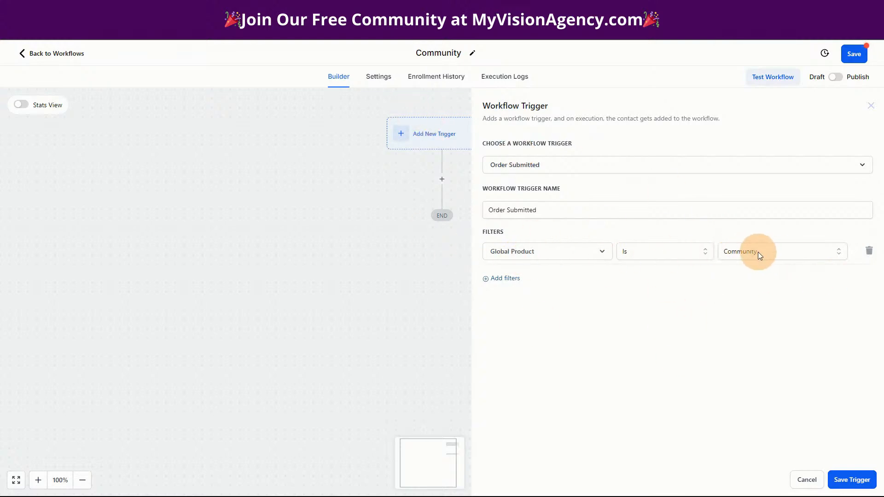
left_click(852, 480)
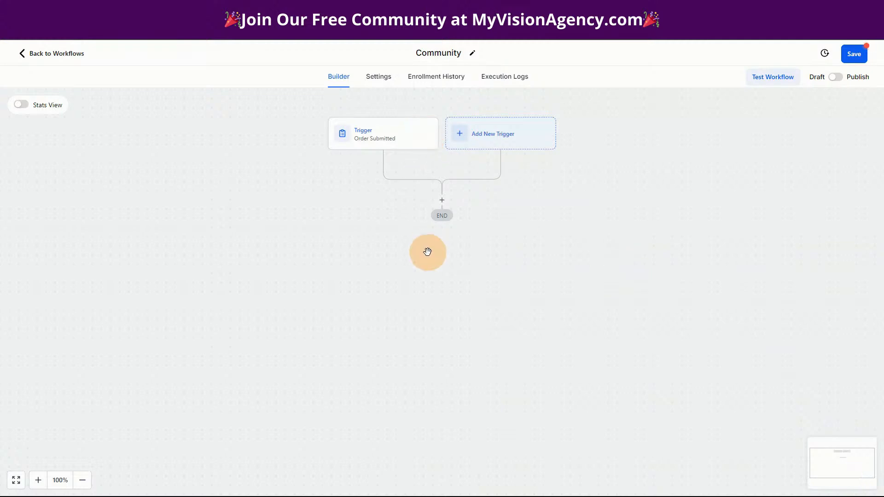
Add a contact tag action that applies a new tag "community", name it Add Community Tag, and save it
left_click(443, 202)
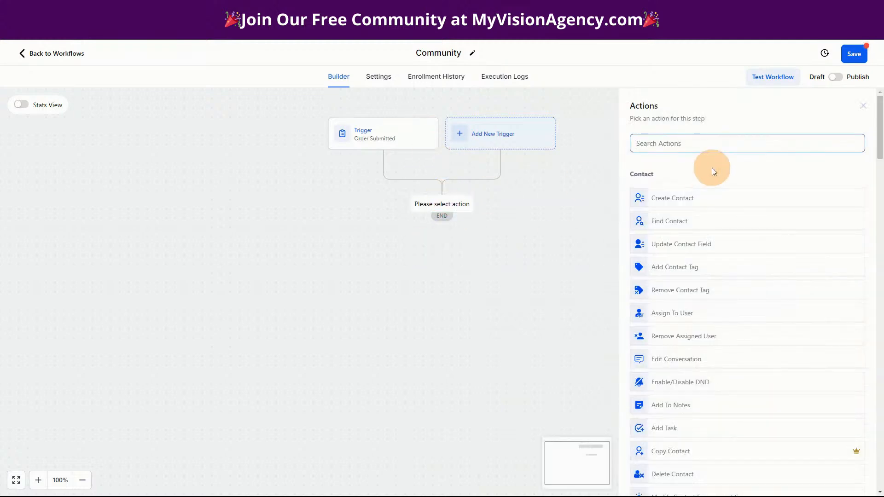
type("tag")
left_click(695, 191)
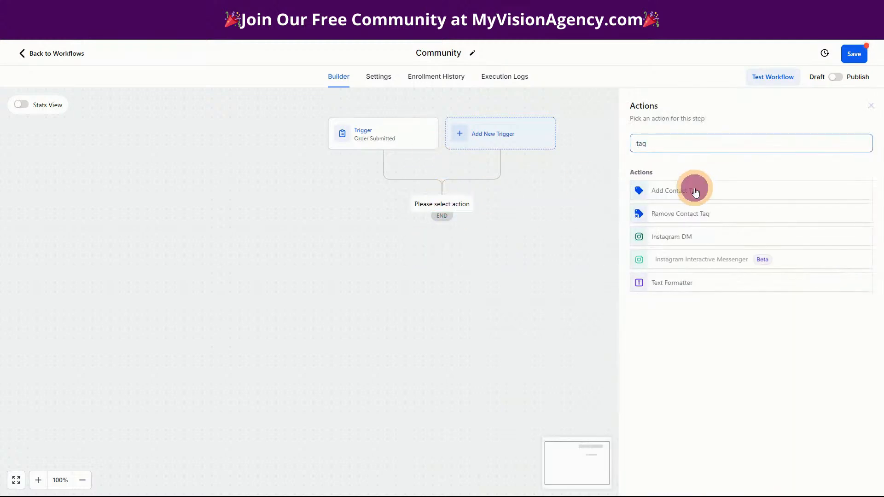
left_click(650, 202)
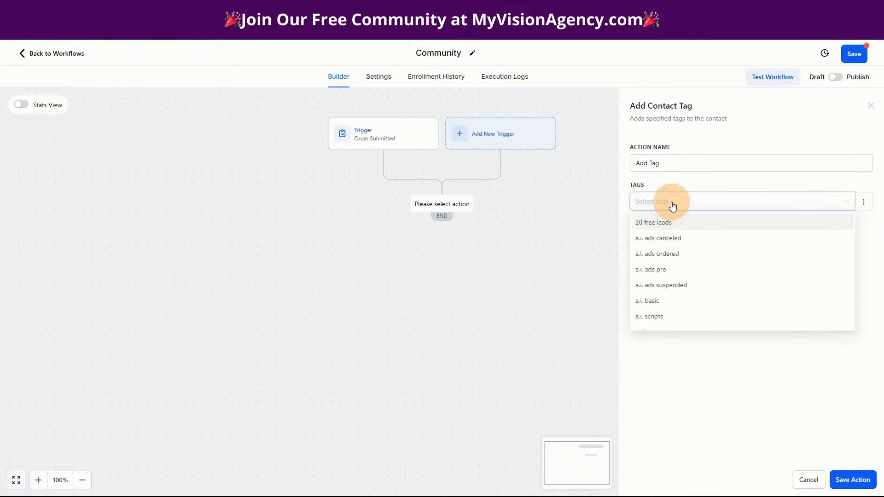
type("community")
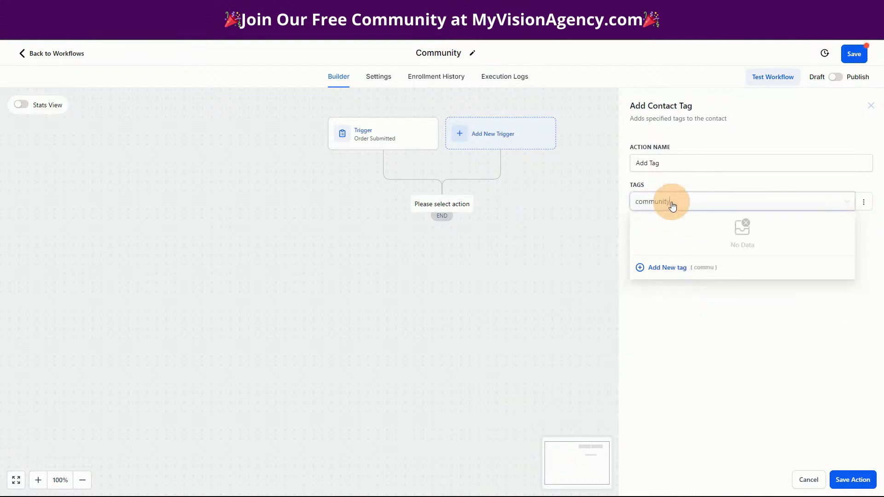
left_click(661, 267)
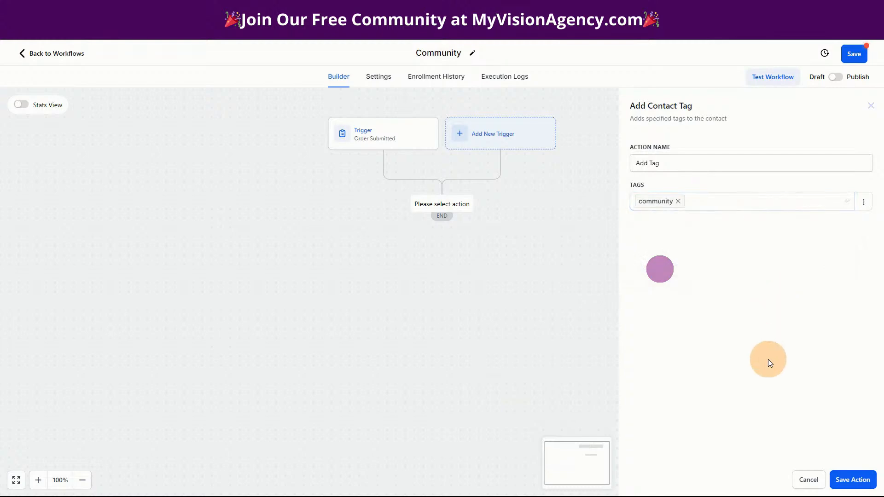
left_click(766, 360)
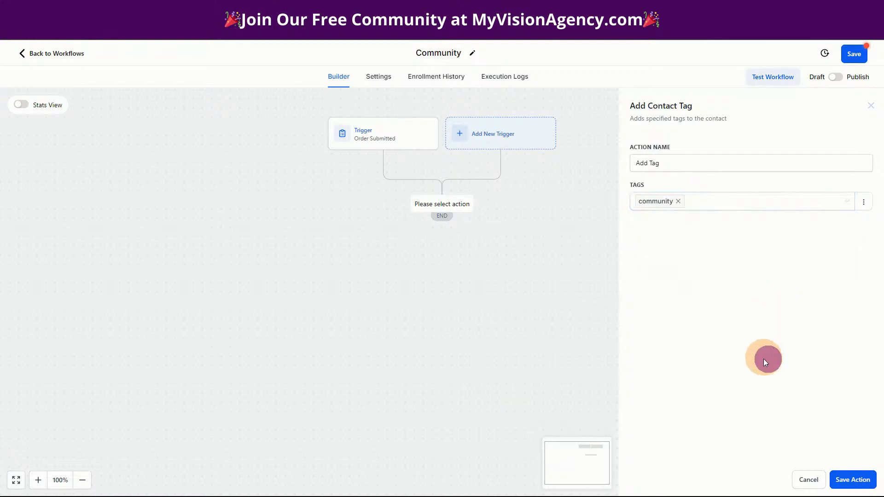
left_click(650, 162)
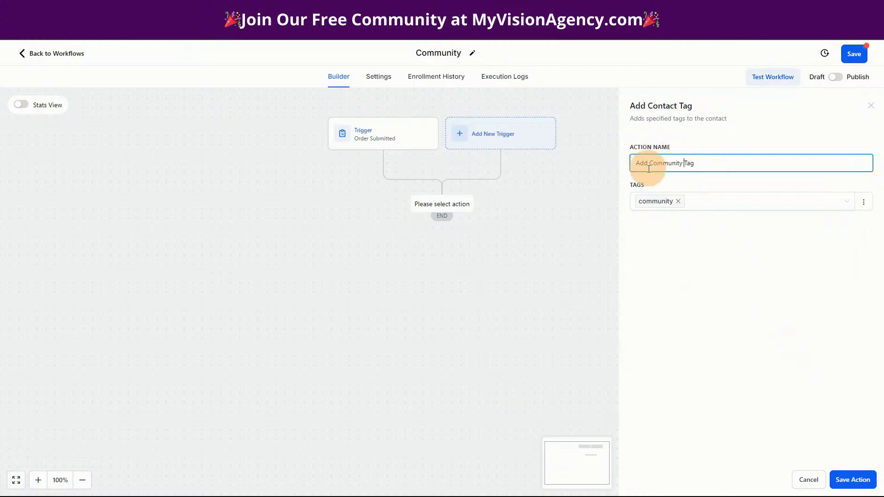
left_click(852, 479)
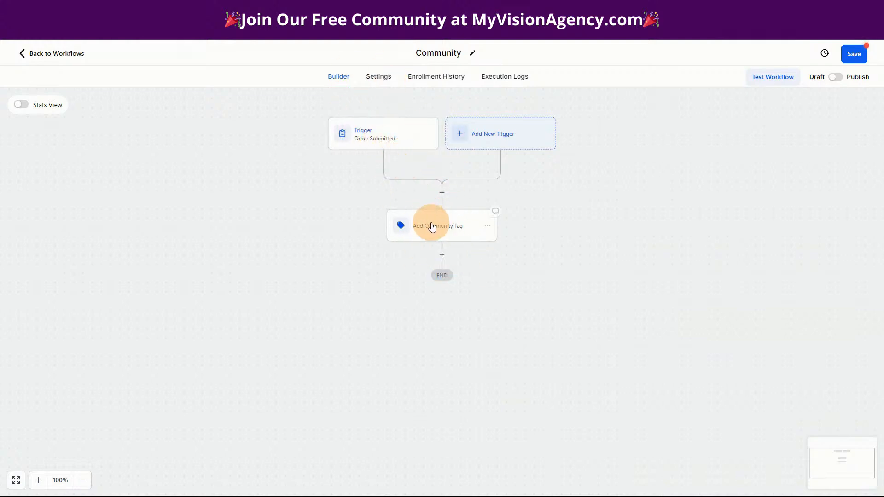
Add a Grant Group Access action for Demo Group 1 below the community tag action and save it
left_click(444, 254)
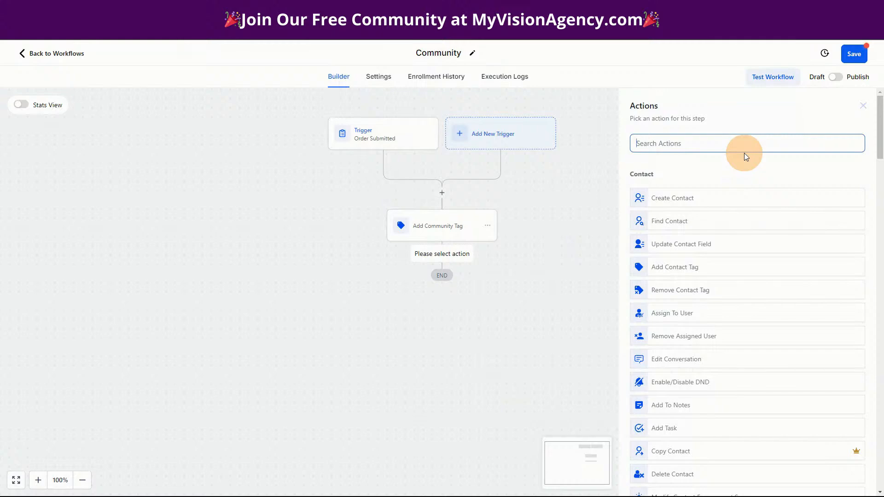
type("grant")
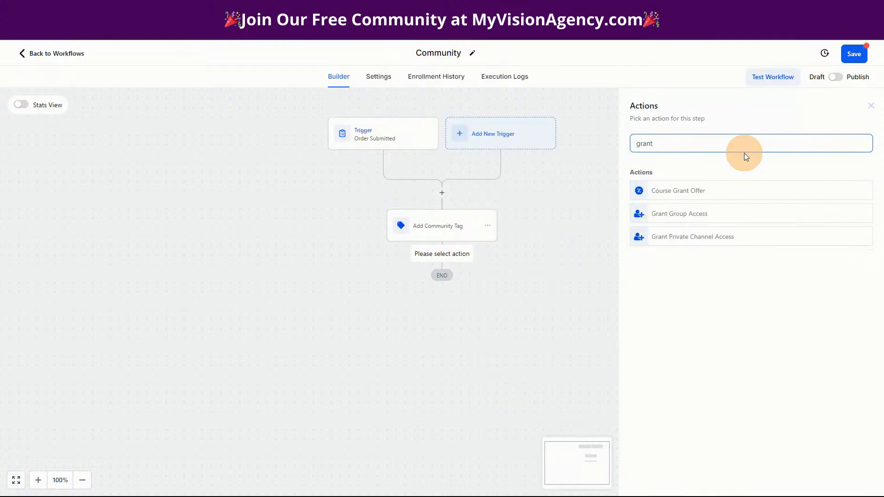
left_click(664, 213)
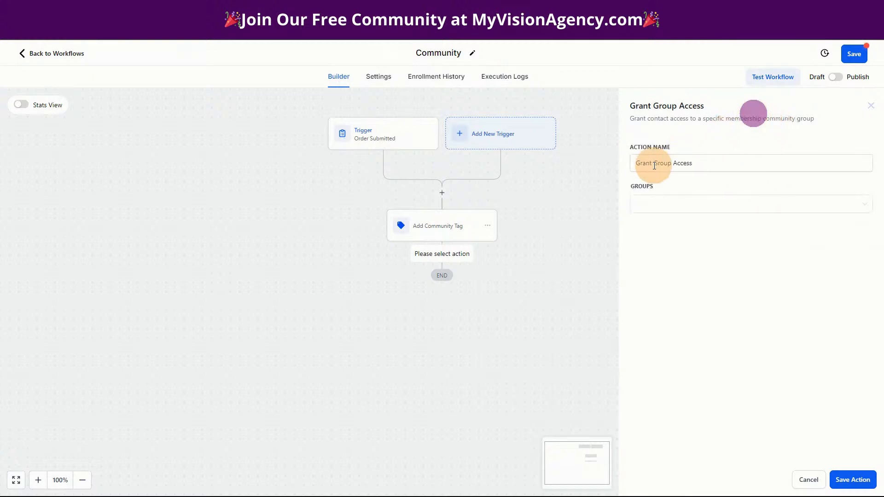
left_click(648, 207)
left_click(659, 228)
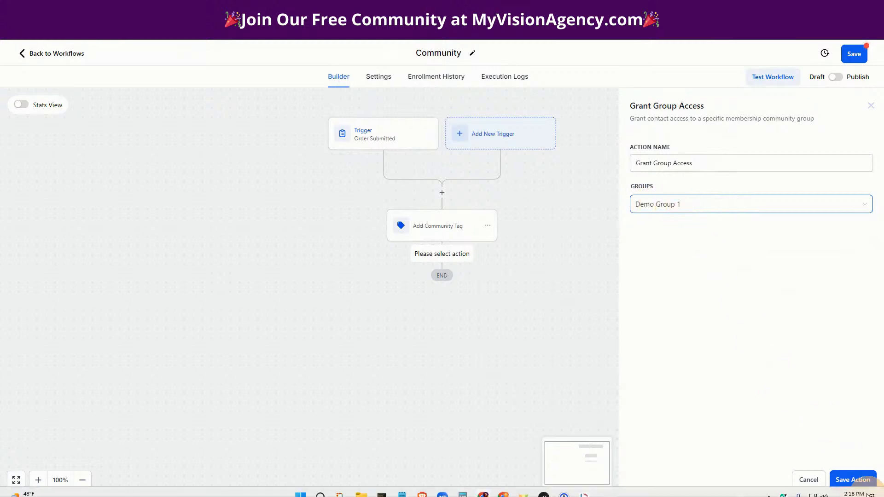
left_click(847, 478)
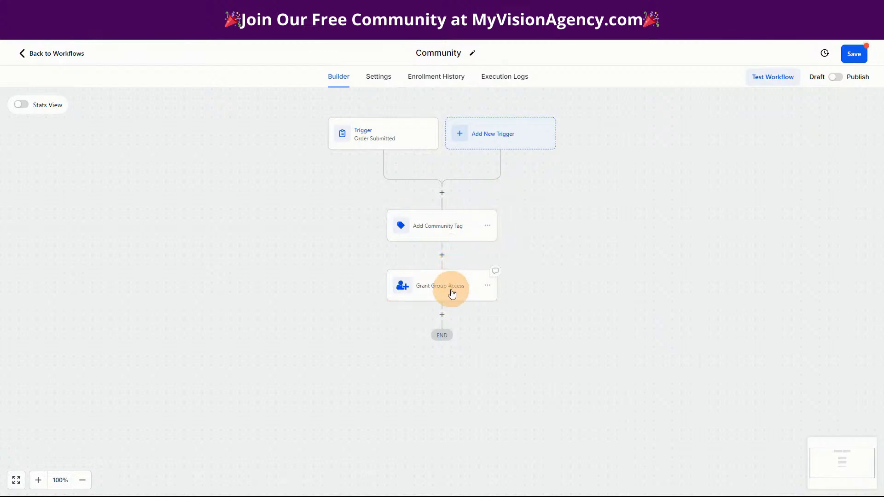
Append an Add To Affiliate Campaign action for the Community campaign, name it Add To Community Affiliate Campaign, and save it
left_click(445, 317)
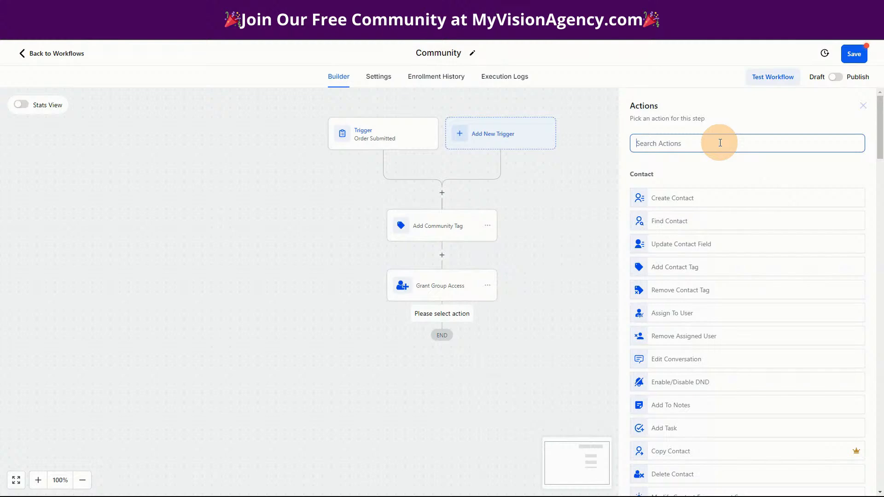
type("aff")
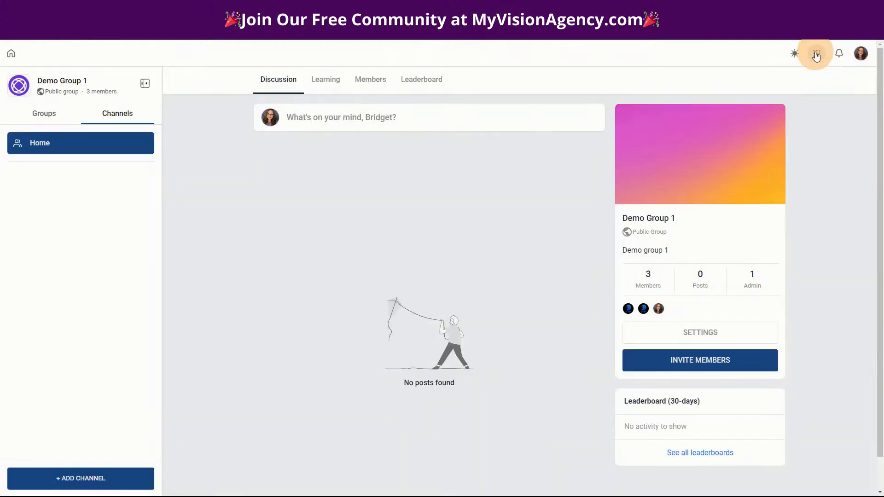
left_click(816, 54)
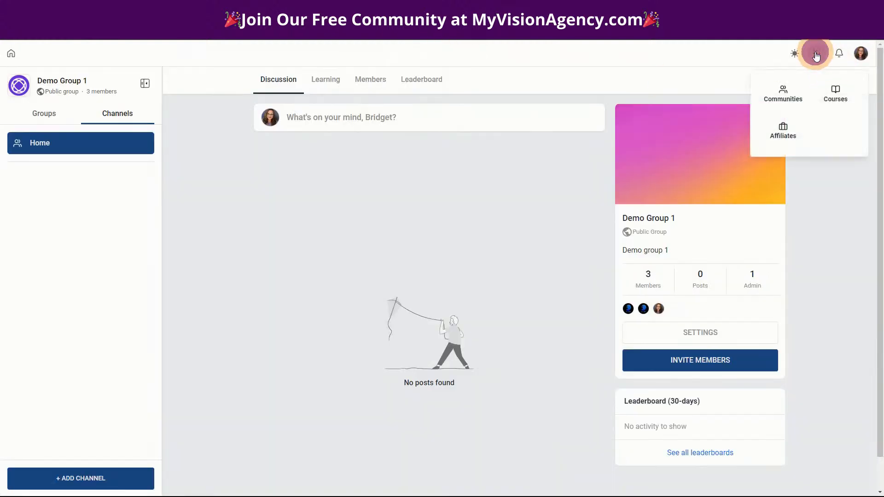
left_click(784, 137)
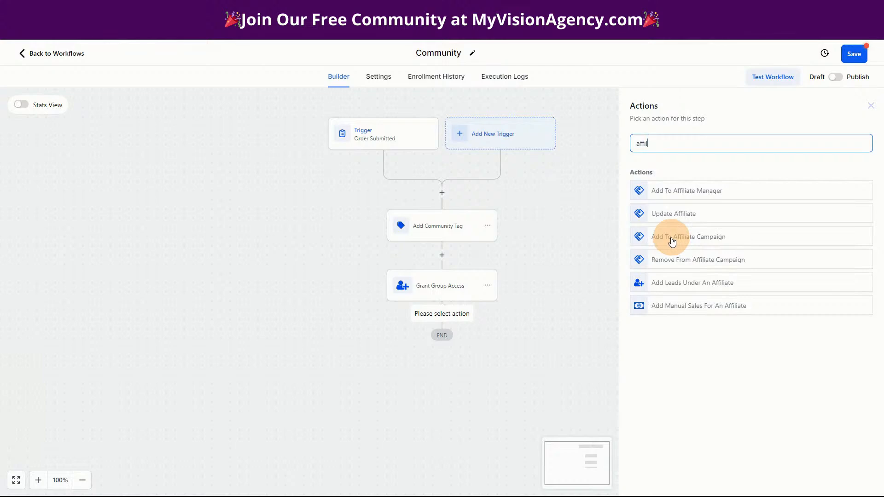
left_click(671, 240)
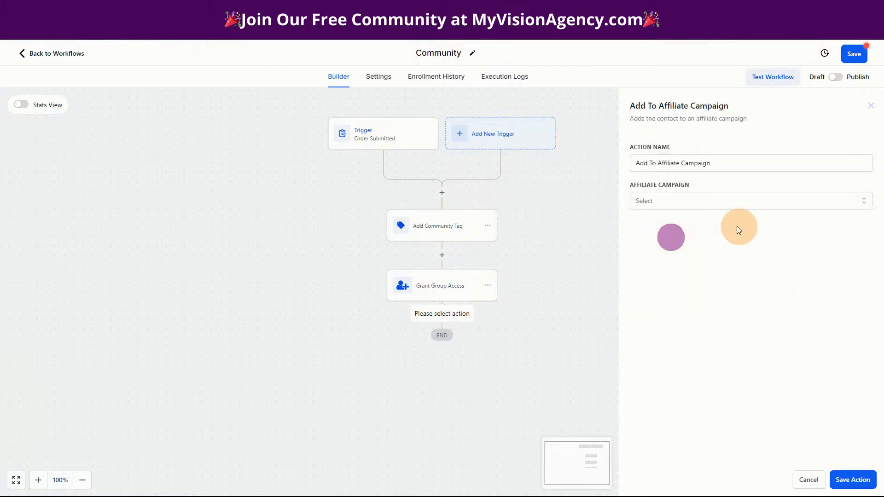
left_click(655, 206)
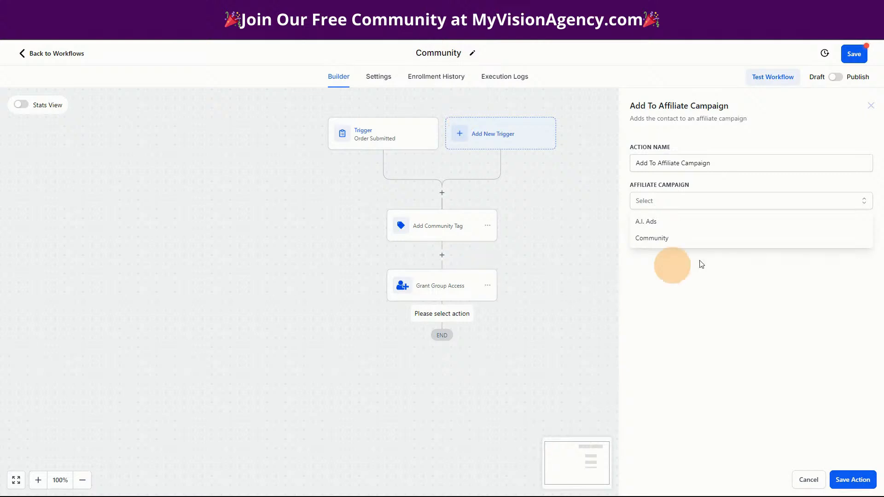
left_click(657, 240)
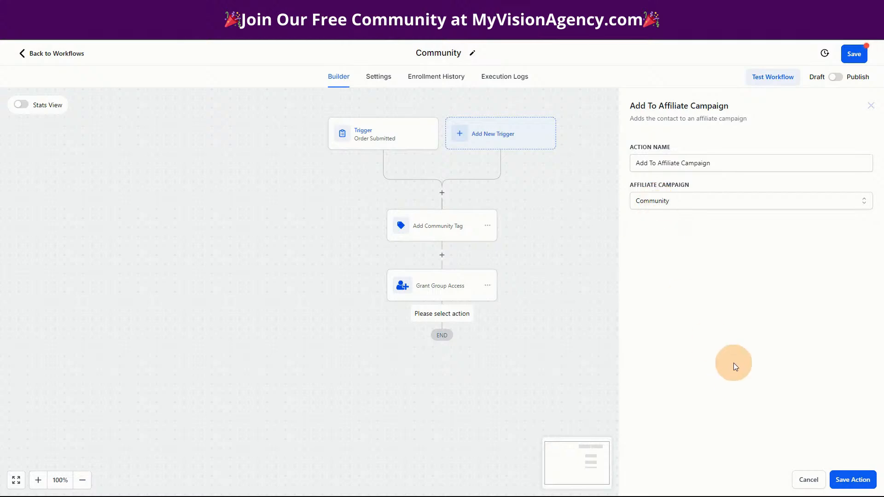
left_click(658, 163)
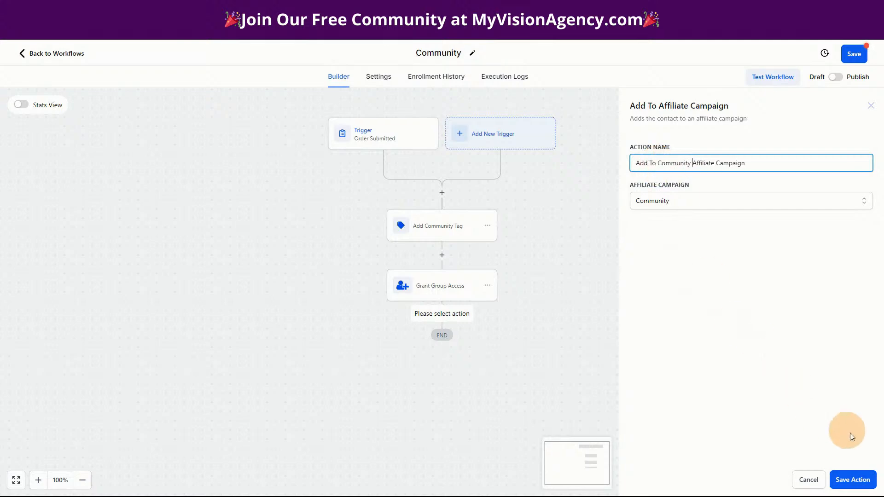
left_click(853, 480)
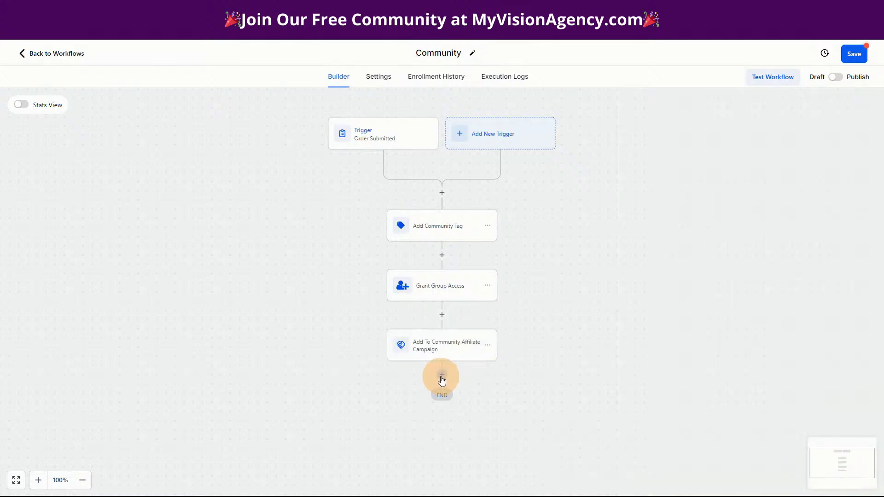
Append another Add To Affiliate Campaign action for the A.I. Ads campaign, name it Add To AI Ads Affiliate Campaign, and save it
left_click(442, 378)
type("aff")
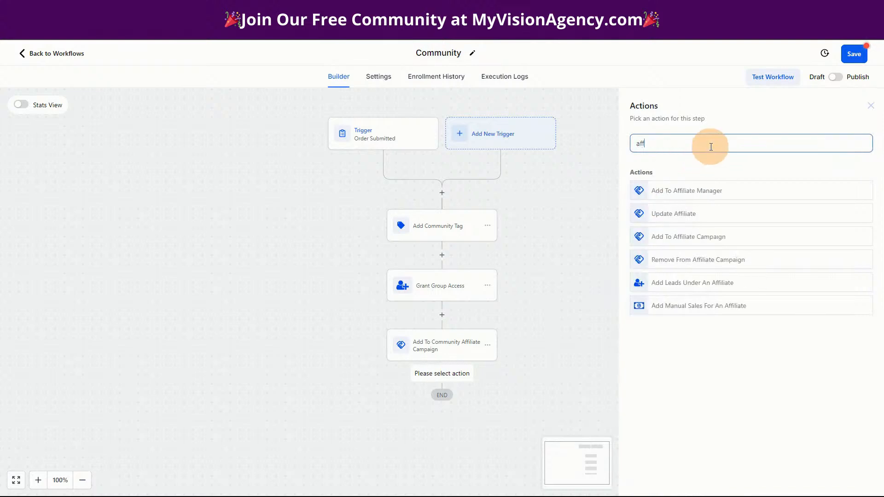
left_click(702, 238)
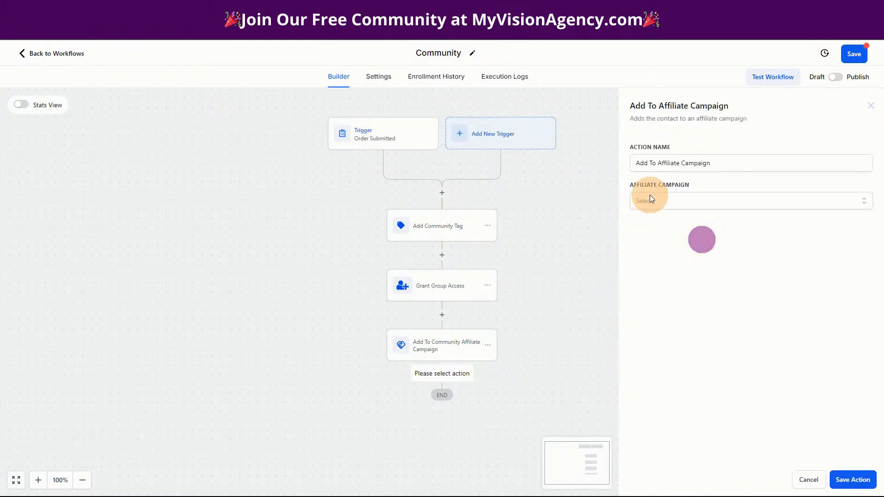
left_click(649, 200)
left_click(647, 221)
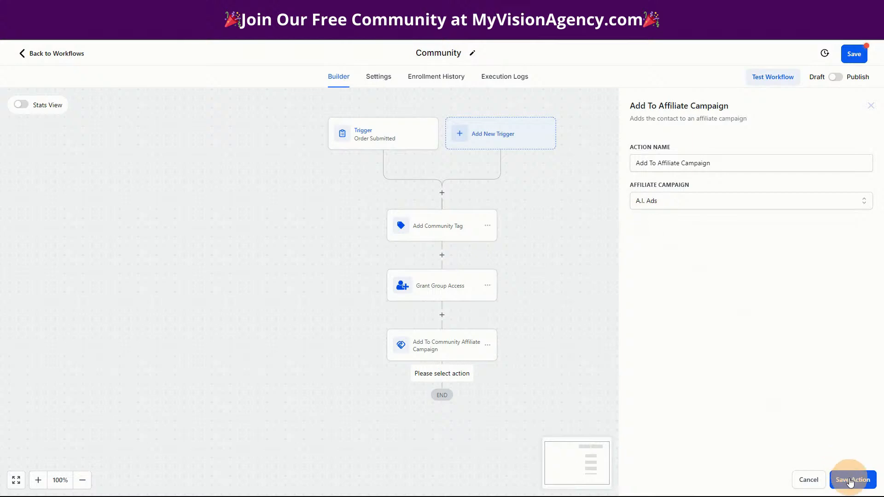
left_click(659, 163)
type("A")
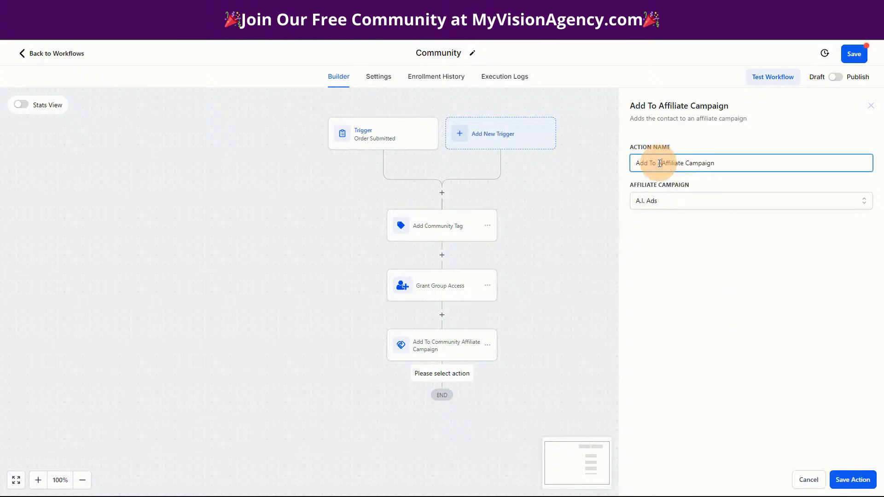
type("I Ads")
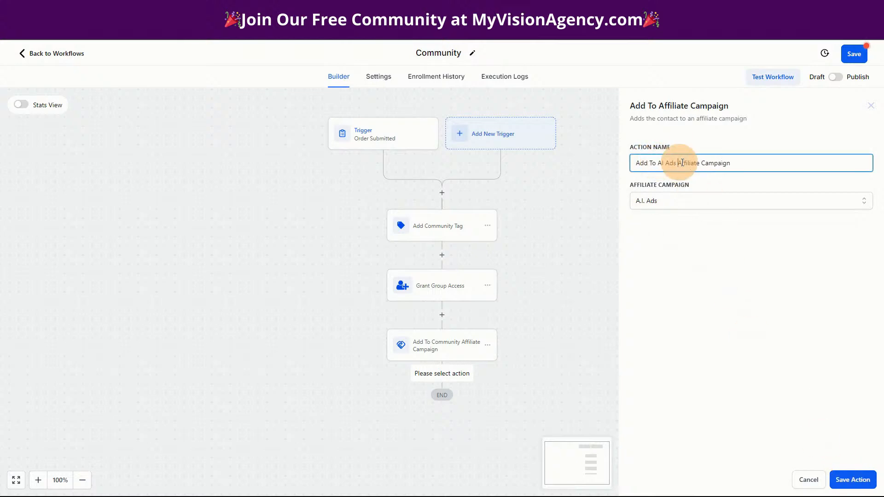
left_click(852, 479)
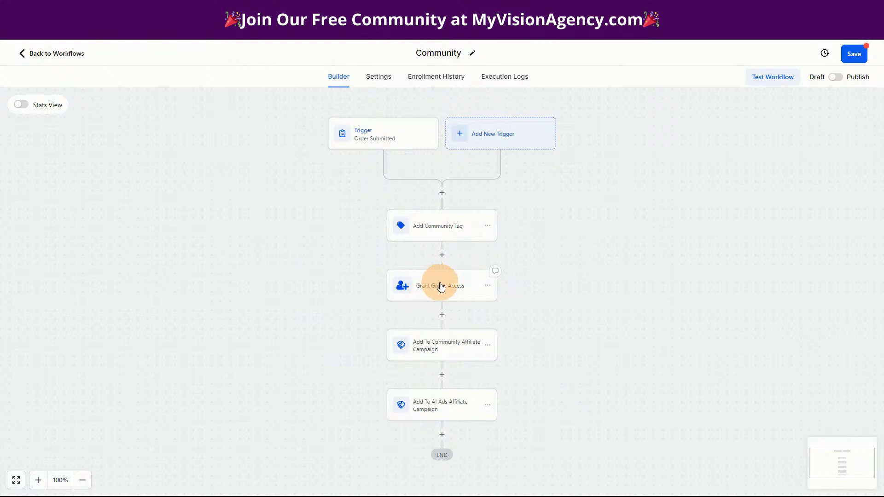
Switch to the client portal's affiliate page, go to the portal home, and display the available portal apps
left_click(392, 8)
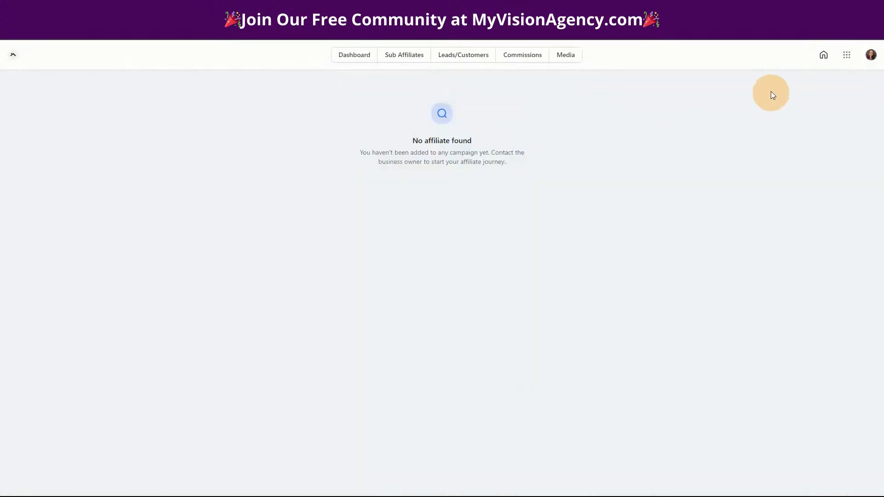
left_click(824, 55)
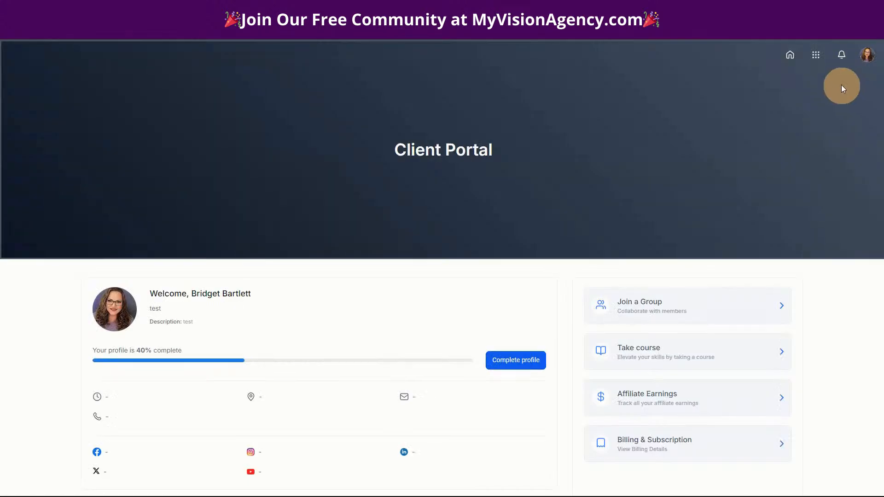
left_click(818, 56)
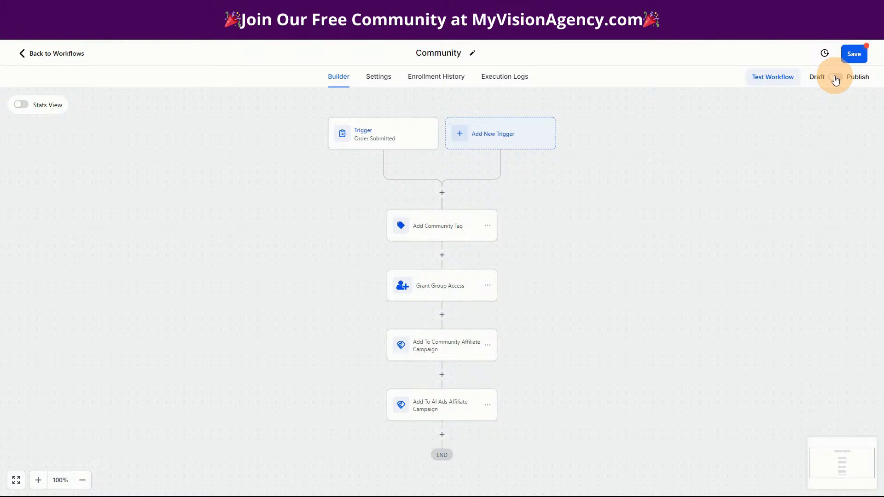
Browse the full list of available workflow actions for a further step after the A.I. Ads affiliate action
left_click(441, 437)
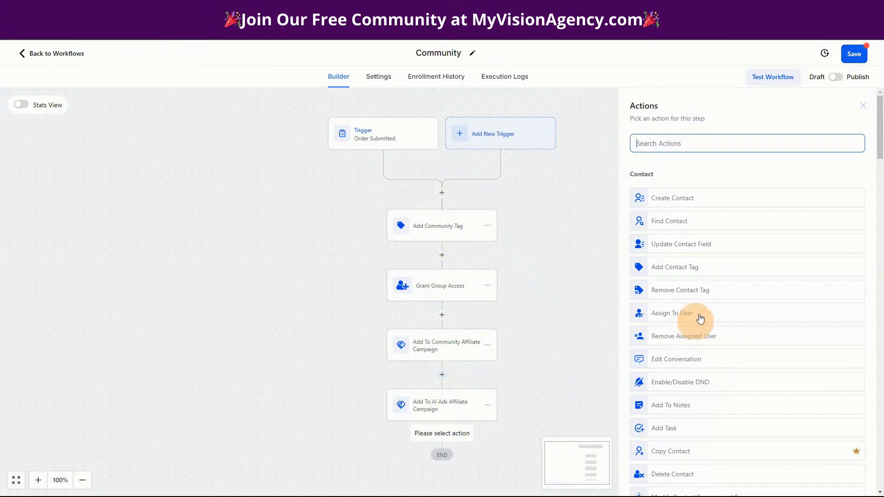
scroll(703, 252, "down", 3)
scroll(697, 325, "down", 3)
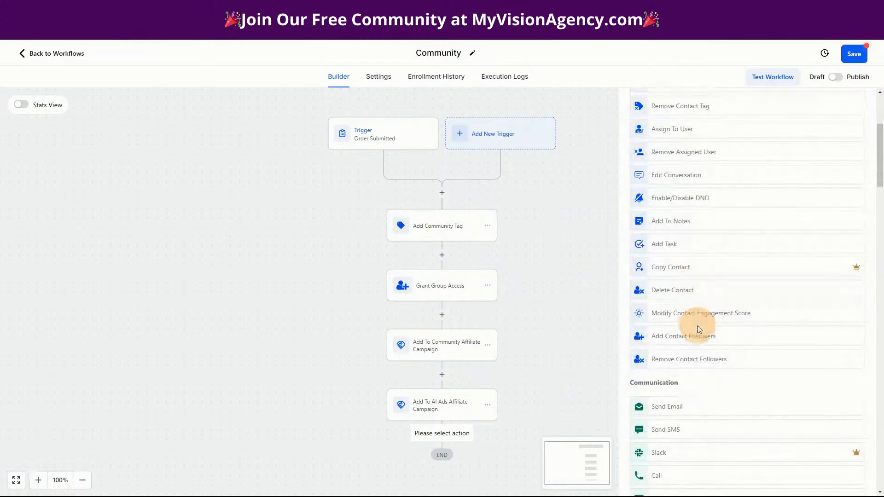
scroll(698, 326, "down", 1)
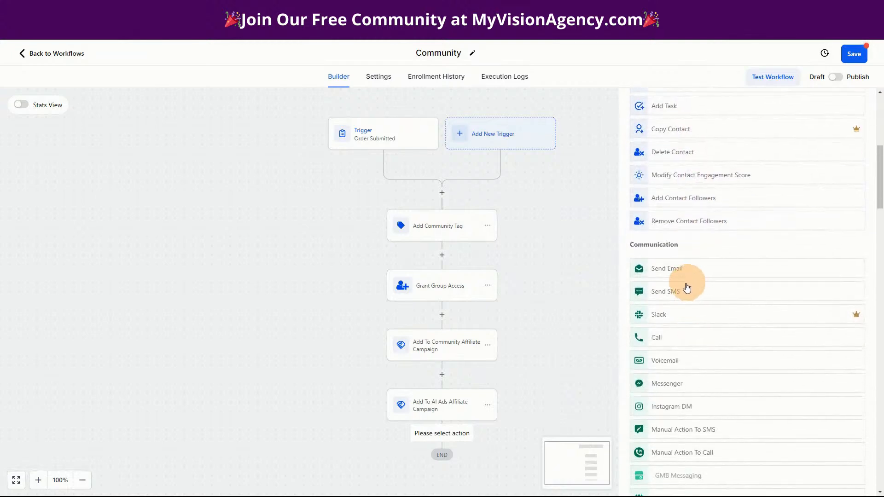
scroll(759, 428, "down", 5)
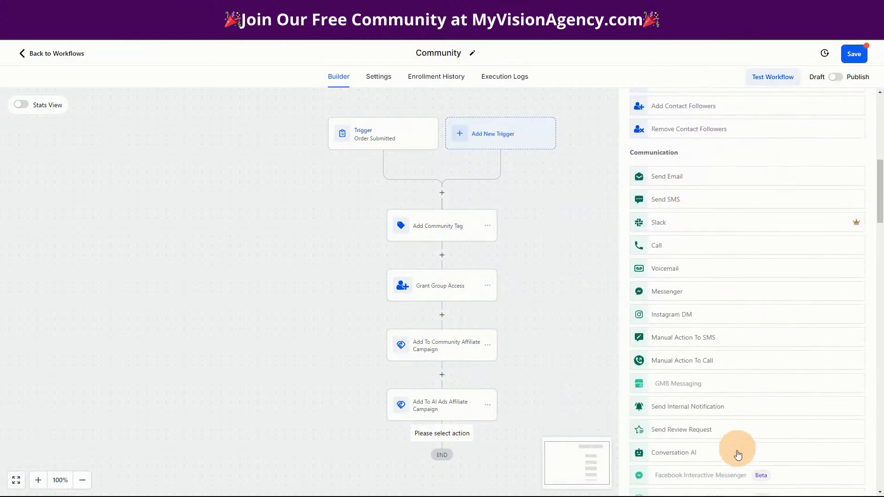
scroll(774, 401, "down", 7)
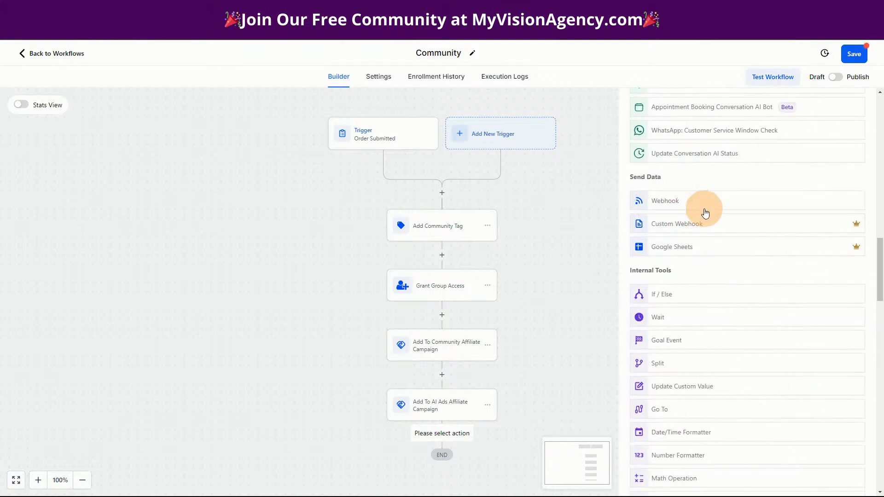
scroll(788, 368, "down", 2)
scroll(778, 387, "down", 4)
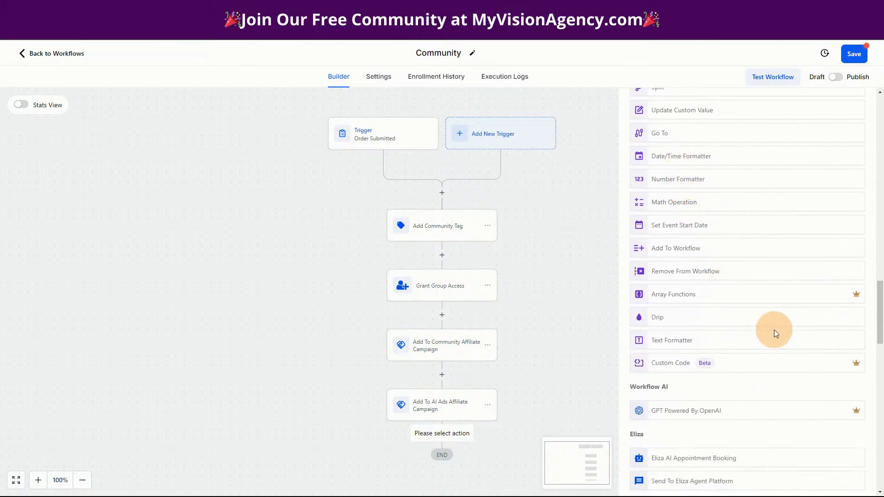
scroll(773, 331, "down", 4)
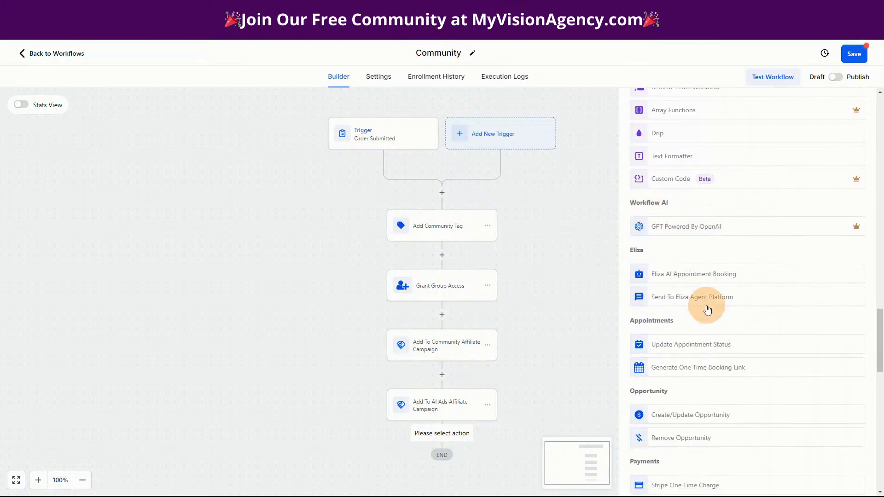
scroll(710, 312, "down", 4)
scroll(724, 343, "down", 3)
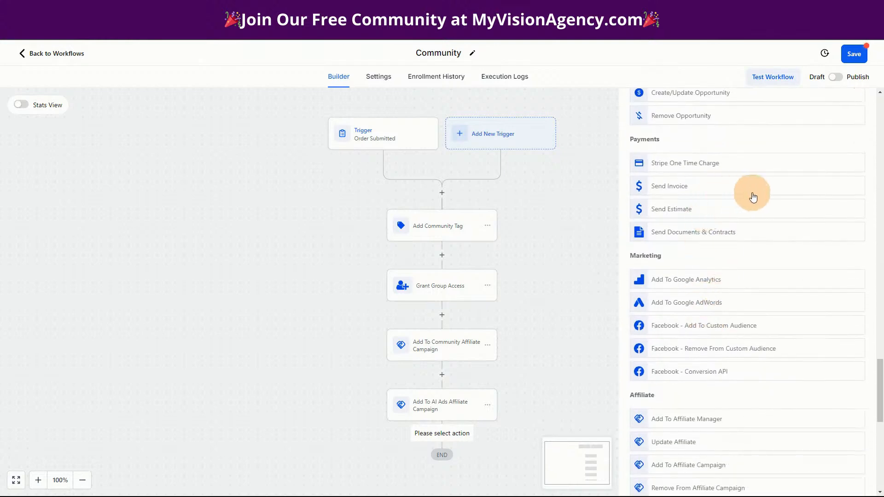
scroll(724, 306, "down", 9)
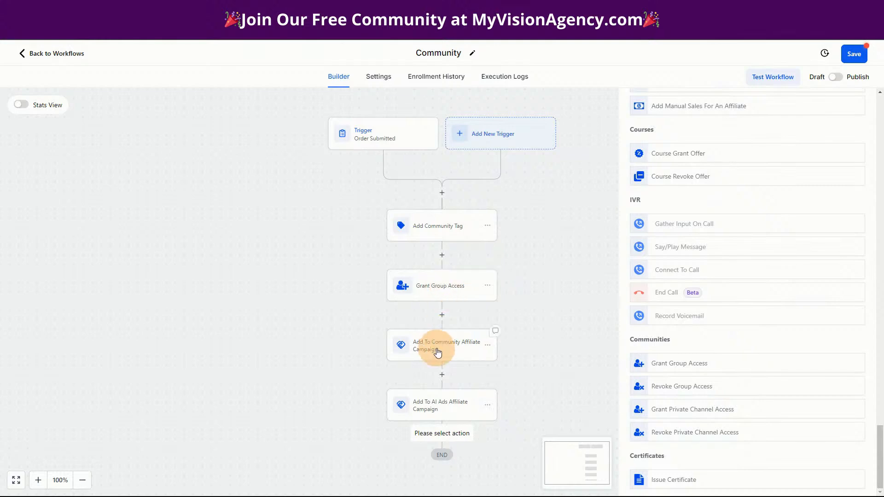
Save the Community workflow, switch it from draft to published, and save it again
left_click(853, 54)
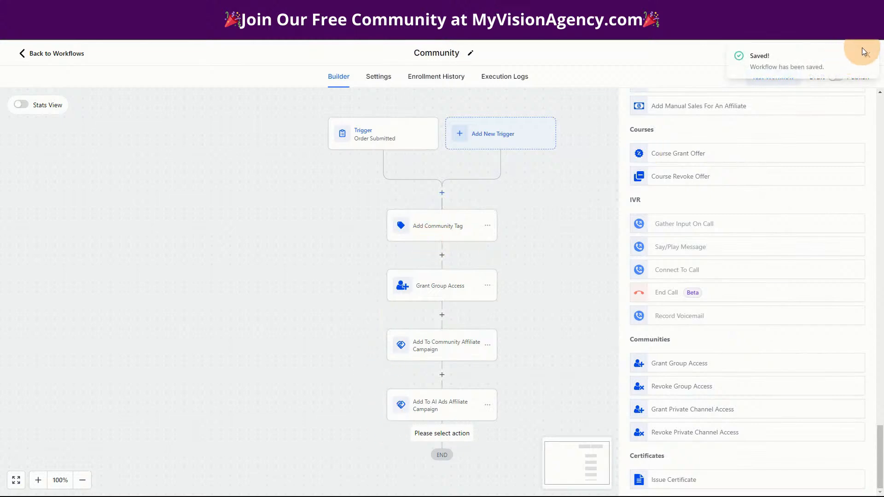
left_click(868, 55)
left_click(835, 77)
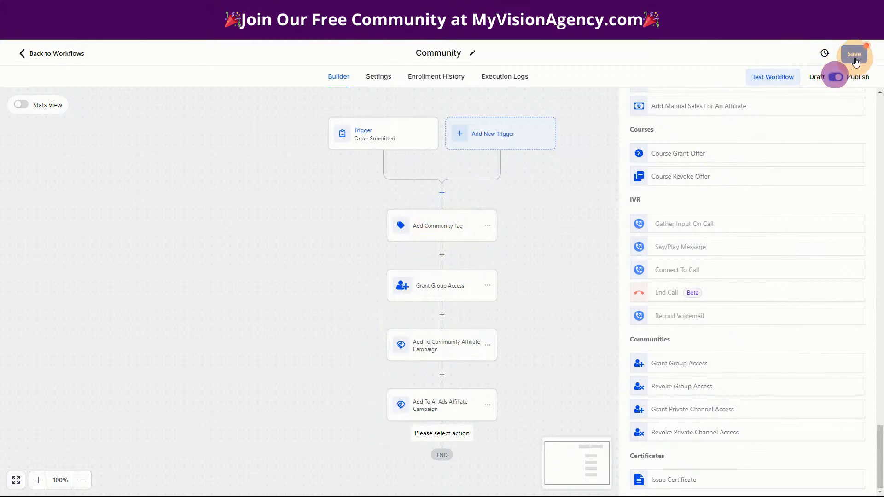
left_click(854, 54)
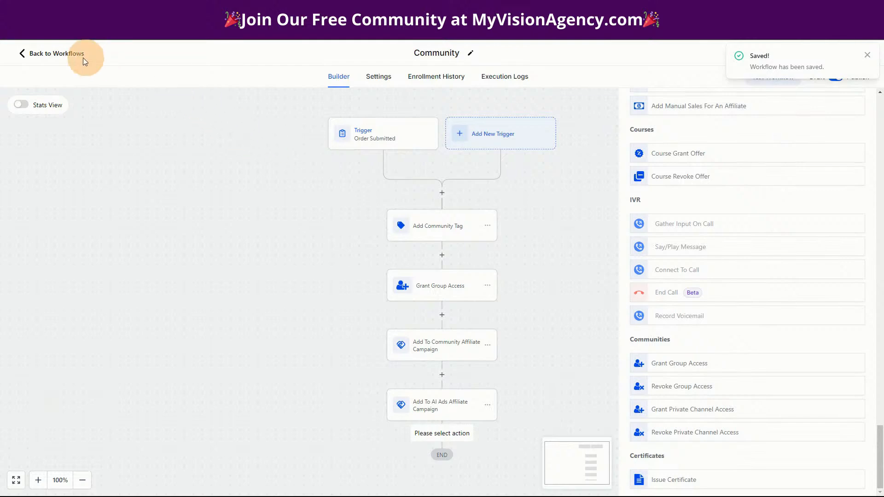
Leave the workflow builder and open the community groups overview in Memberships
left_click(60, 55)
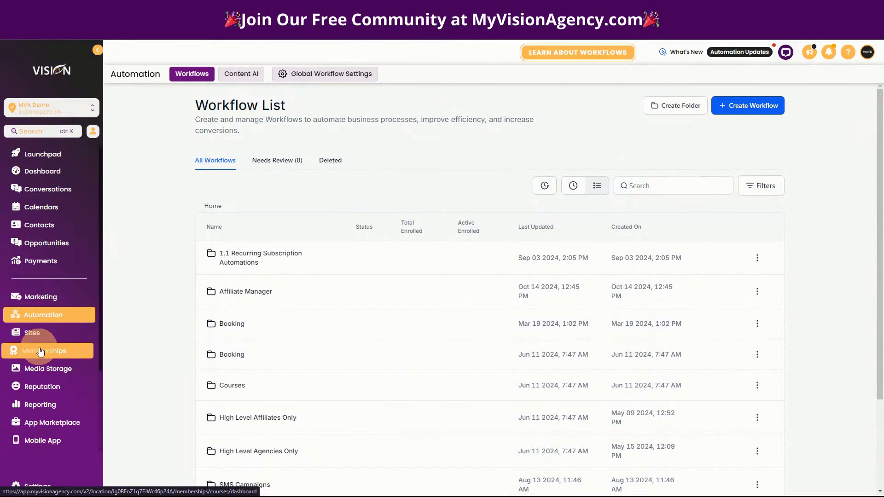
left_click(42, 351)
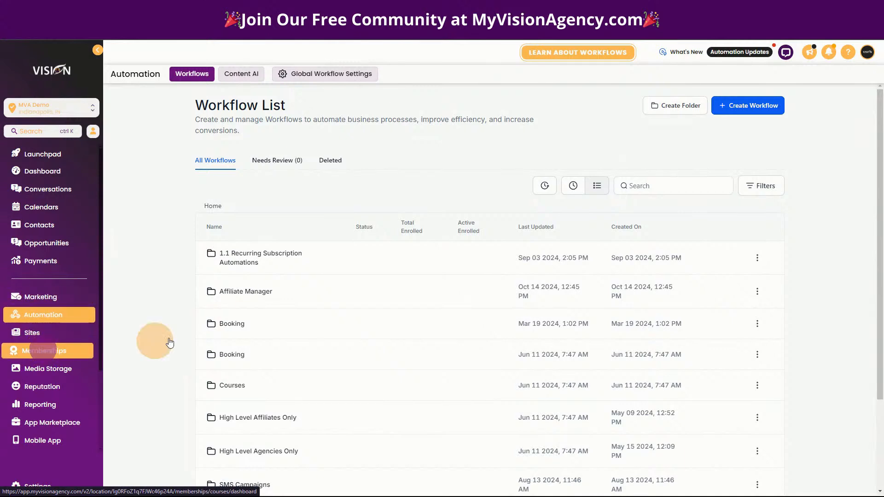
left_click(268, 74)
left_click(258, 90)
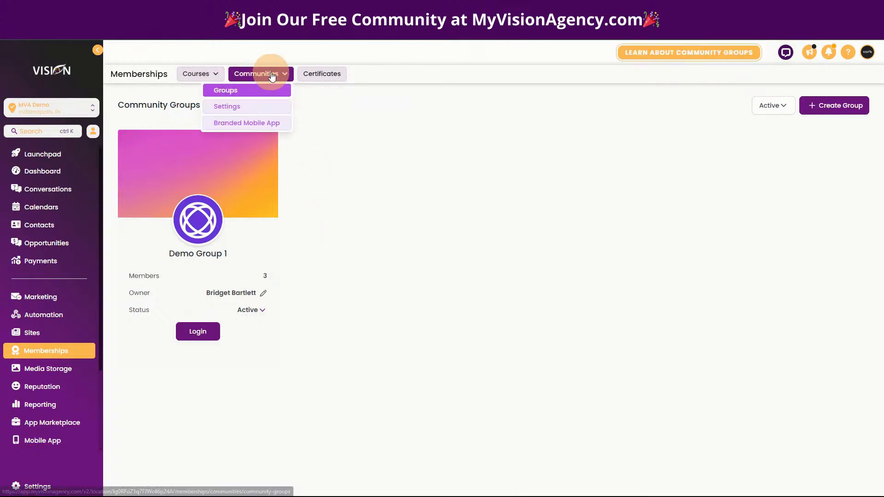
Open the Client Portal settings in the Sites area
left_click(32, 333)
mouse_move(420, 74)
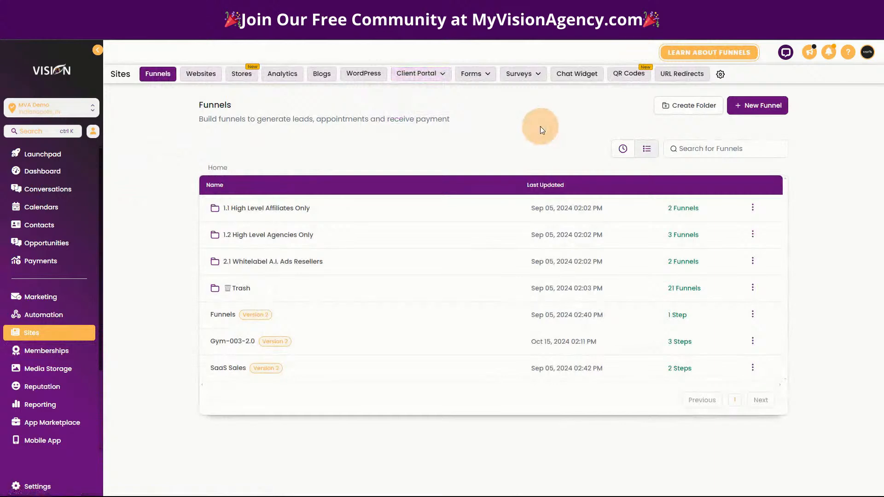
left_click(441, 75)
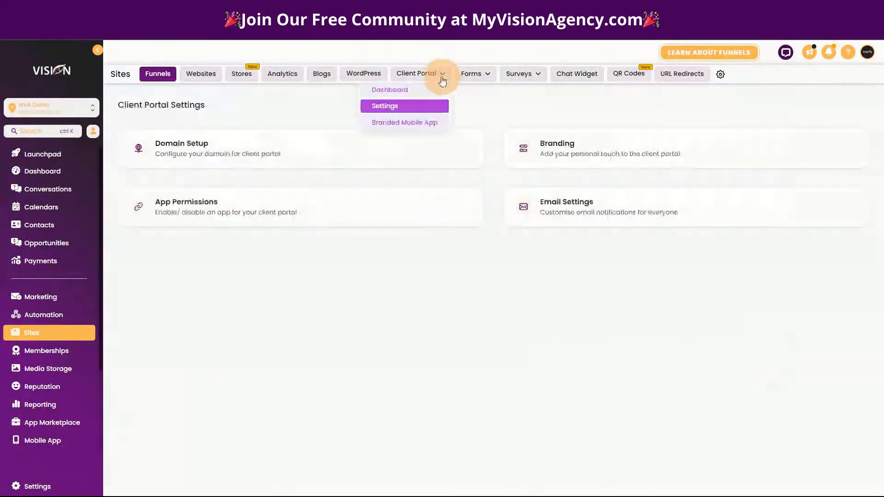
Review the Client Portal email notification settings for communities, from invite emails through role changes
left_click(566, 210)
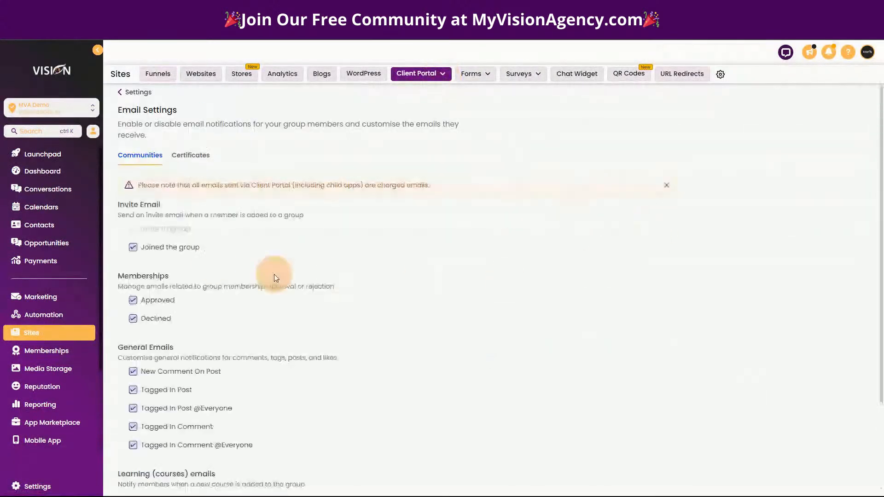
scroll(309, 293, "down", 2)
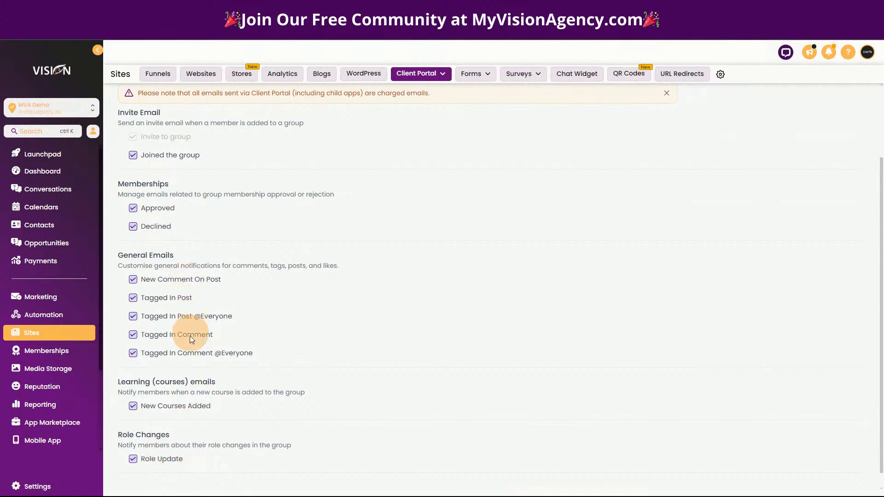
scroll(248, 334, "up", 3)
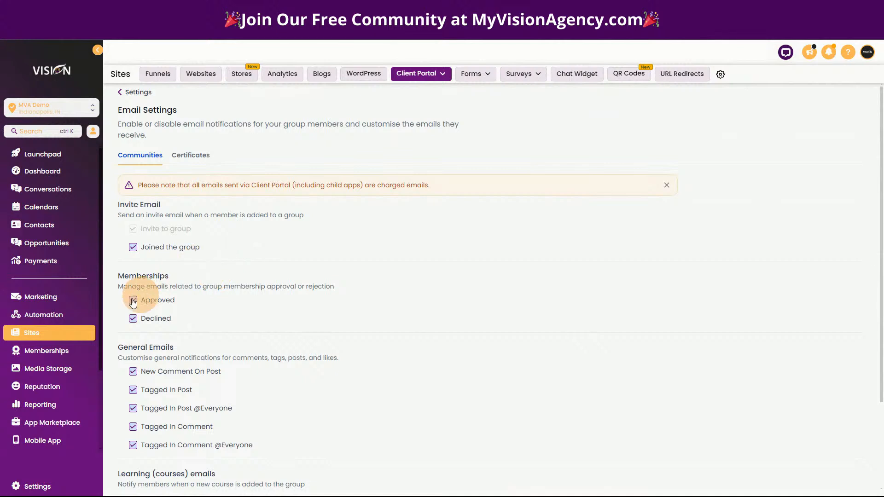
Open the Community affiliate campaign for editing and advance through its details and commissions to the Finish stage
left_click(40, 297)
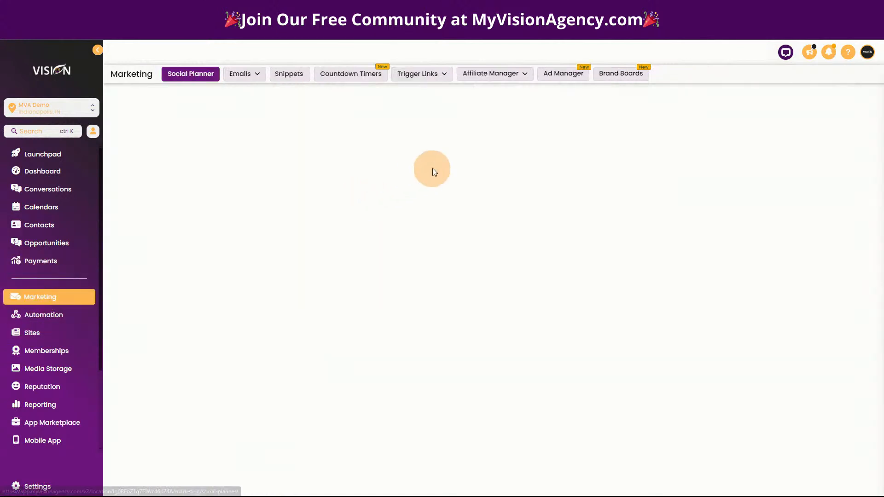
mouse_move(496, 77)
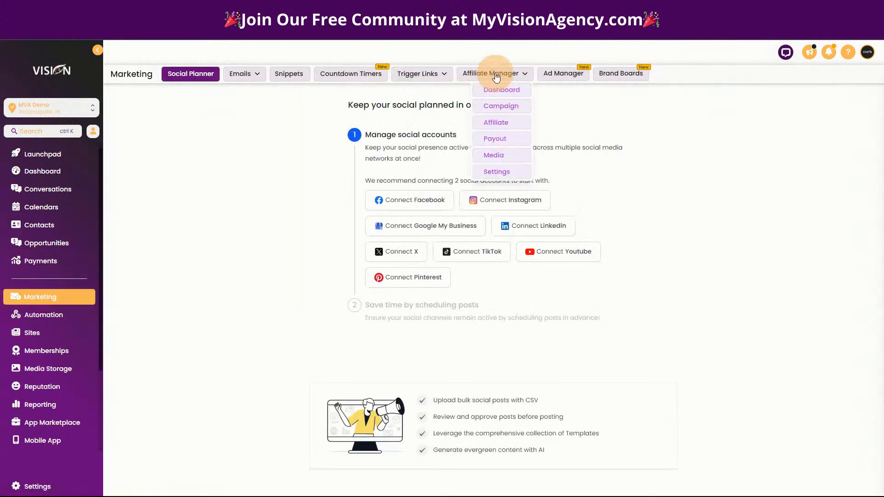
left_click(492, 106)
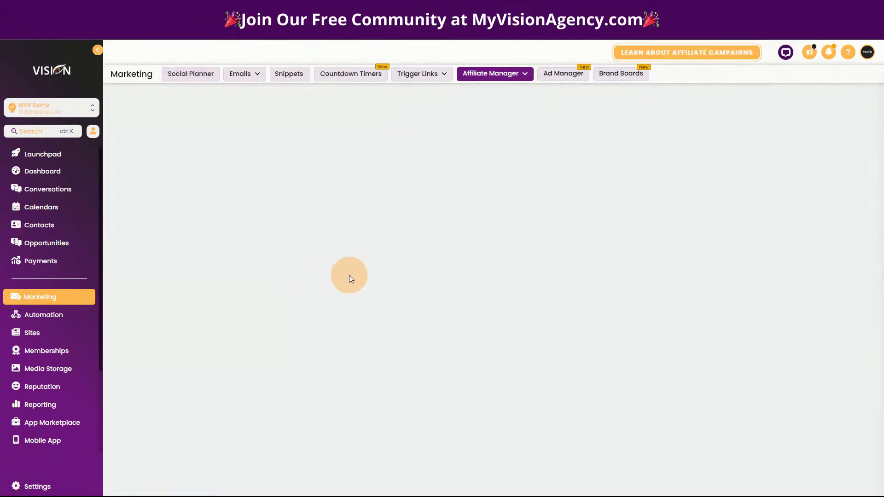
left_click(227, 307)
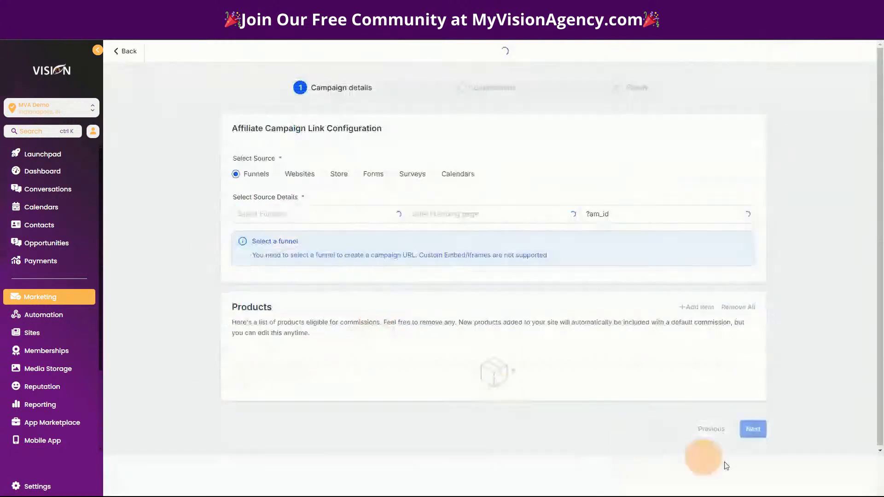
left_click(755, 475)
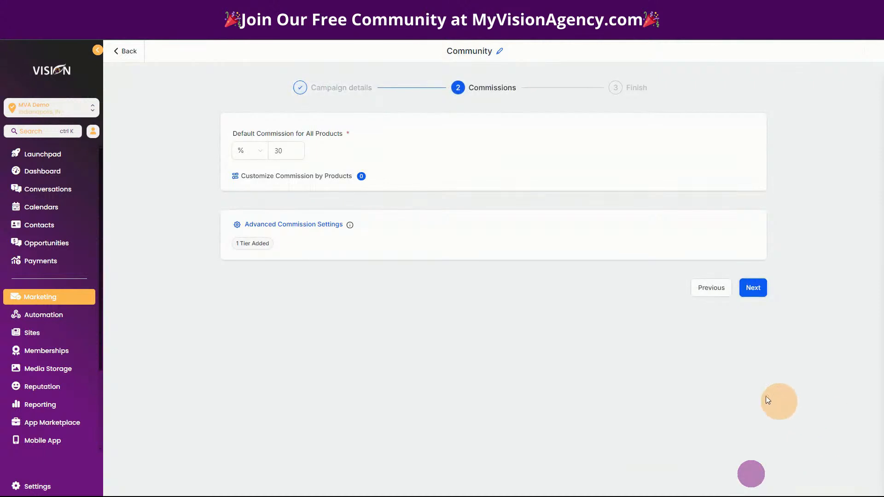
left_click(757, 288)
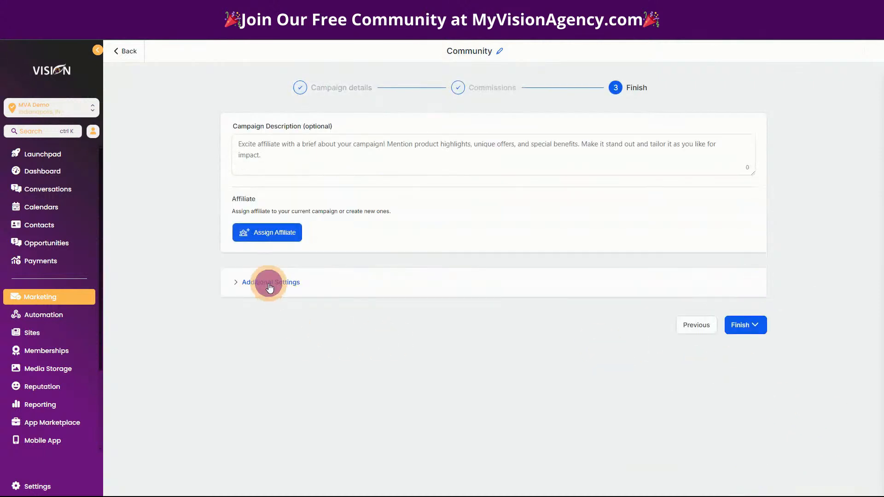
Turn off affiliate email notifications in the Community campaign's additional settings and finish the campaign
left_click(270, 288)
scroll(198, 351, "down", 2)
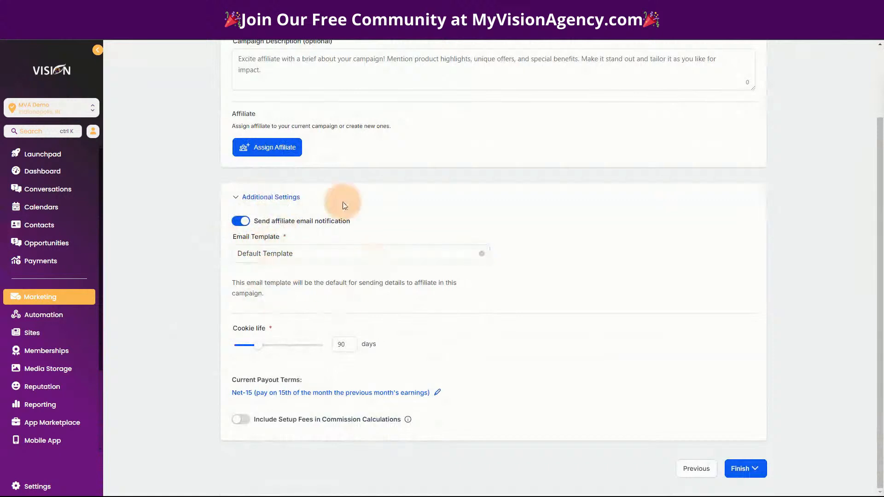
left_click(237, 221)
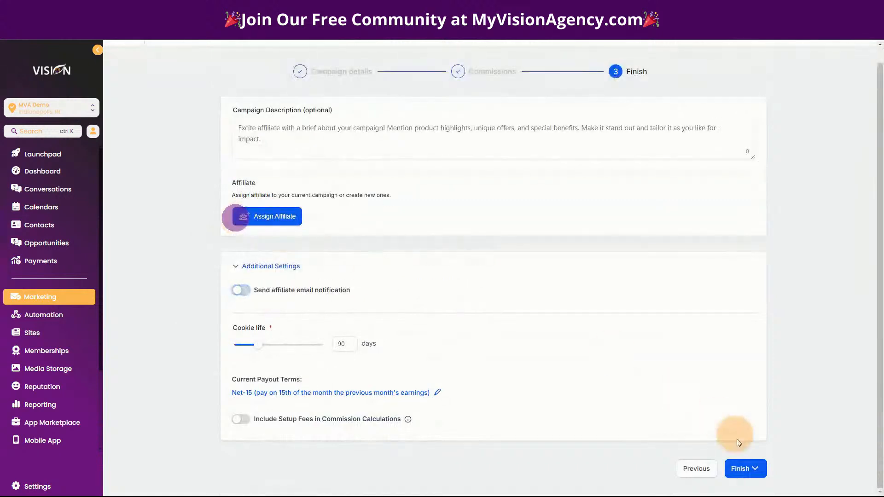
left_click(746, 469)
left_click(741, 341)
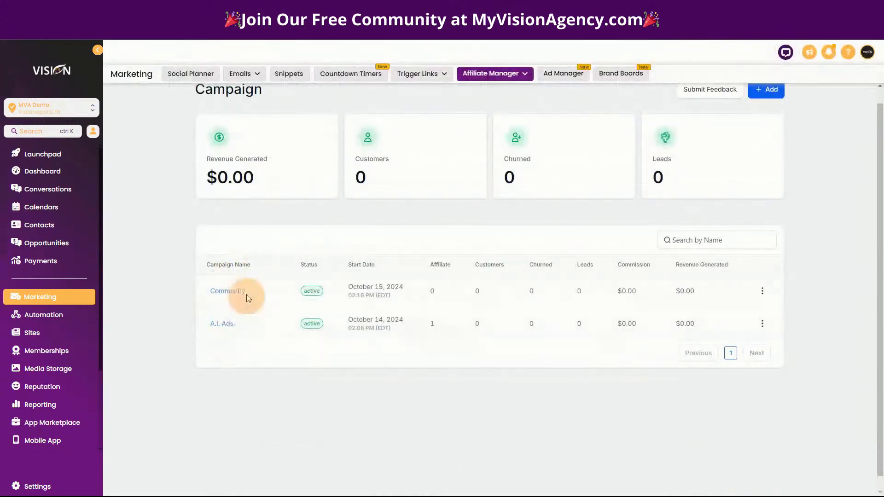
Turn off affiliate email notifications in the Affiliate Manager's default campaign settings and save them
mouse_move(502, 90)
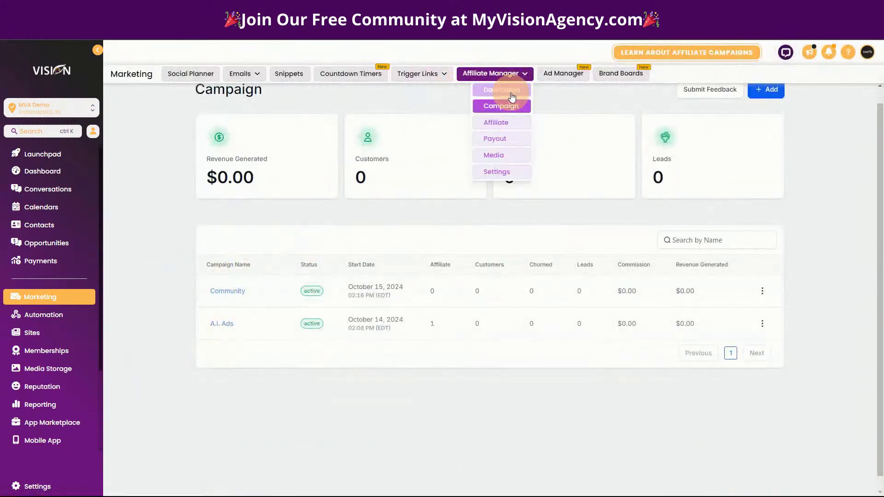
left_click(505, 174)
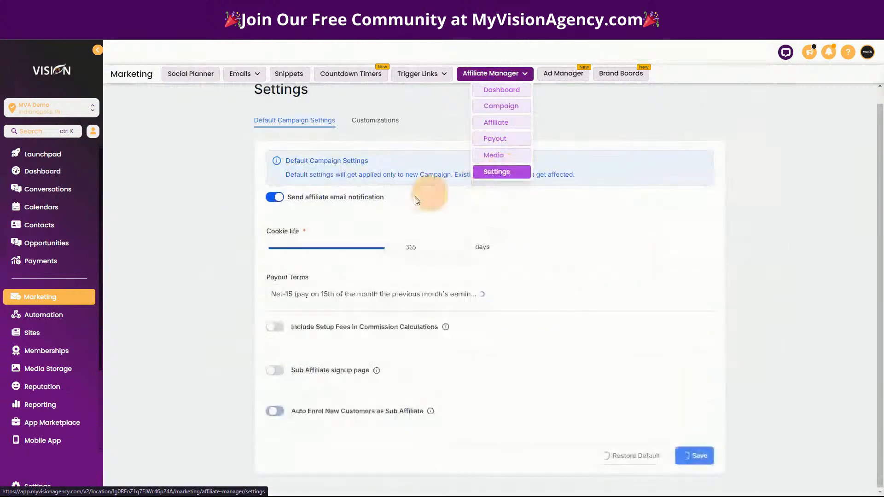
left_click(276, 197)
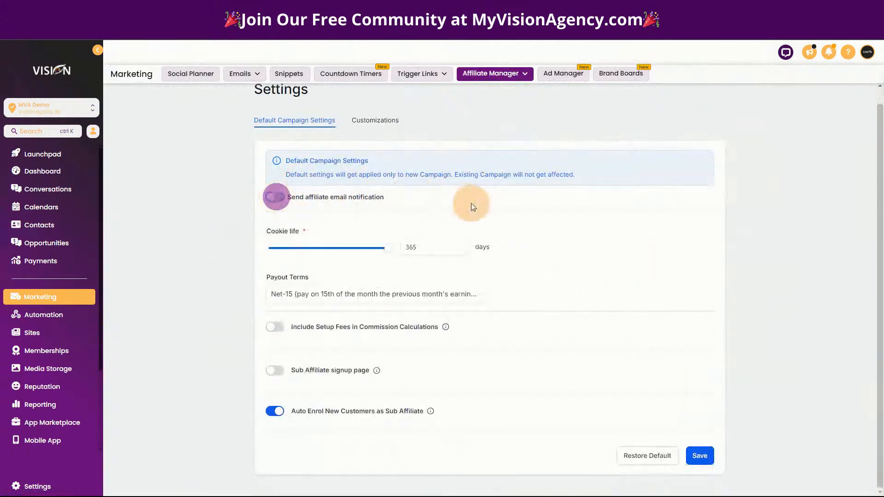
left_click(705, 456)
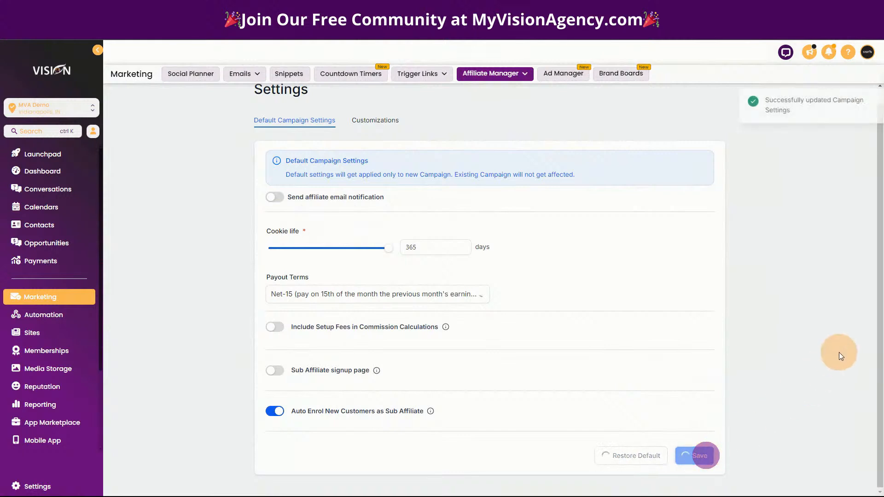